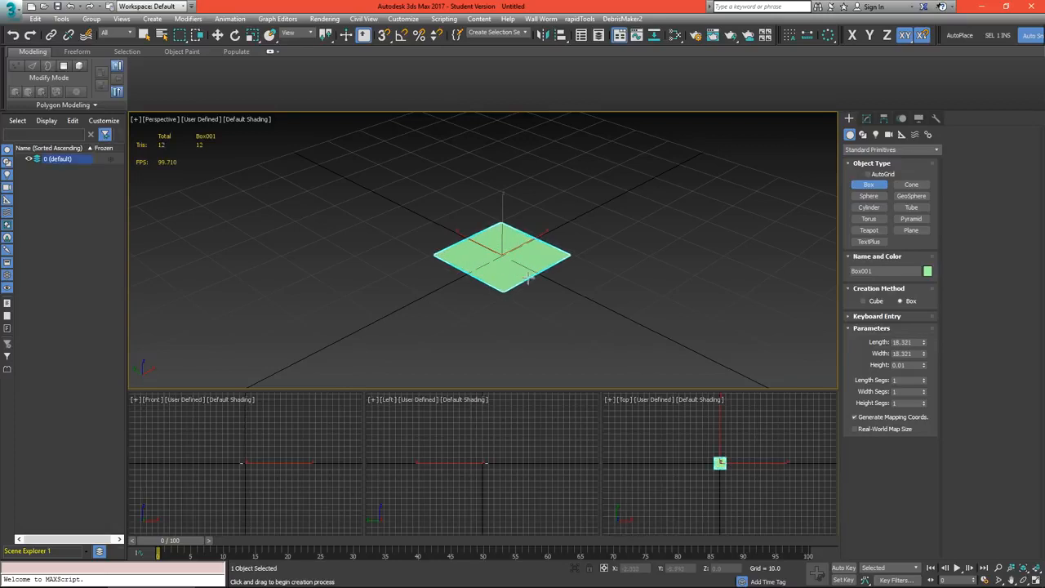
- Draw a flat box about 20.3 by 20.3 and 1.15 high at the grid's center and maximize the perspective view
left_click(525, 280)
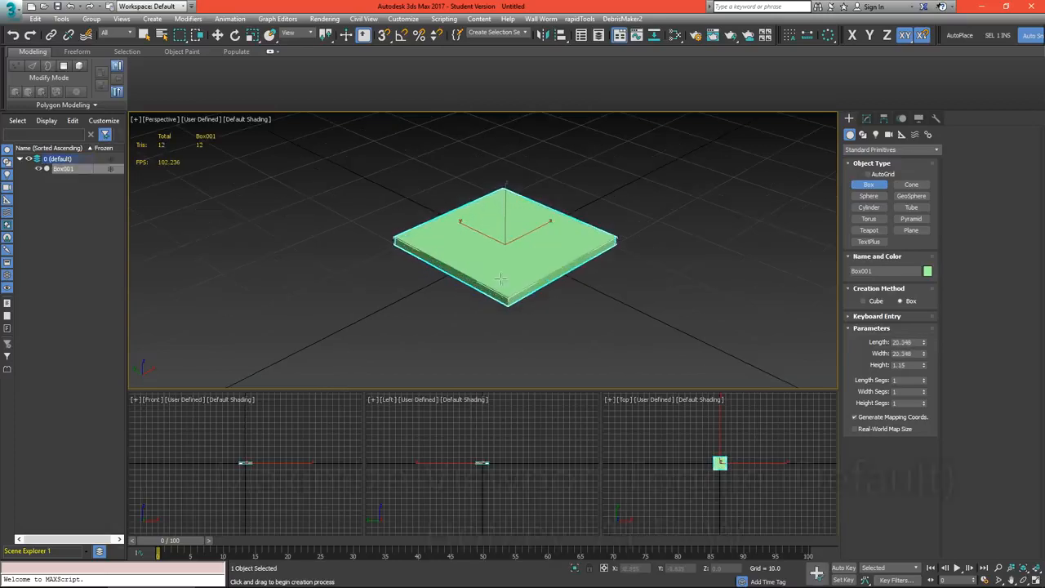
key("alt+w")
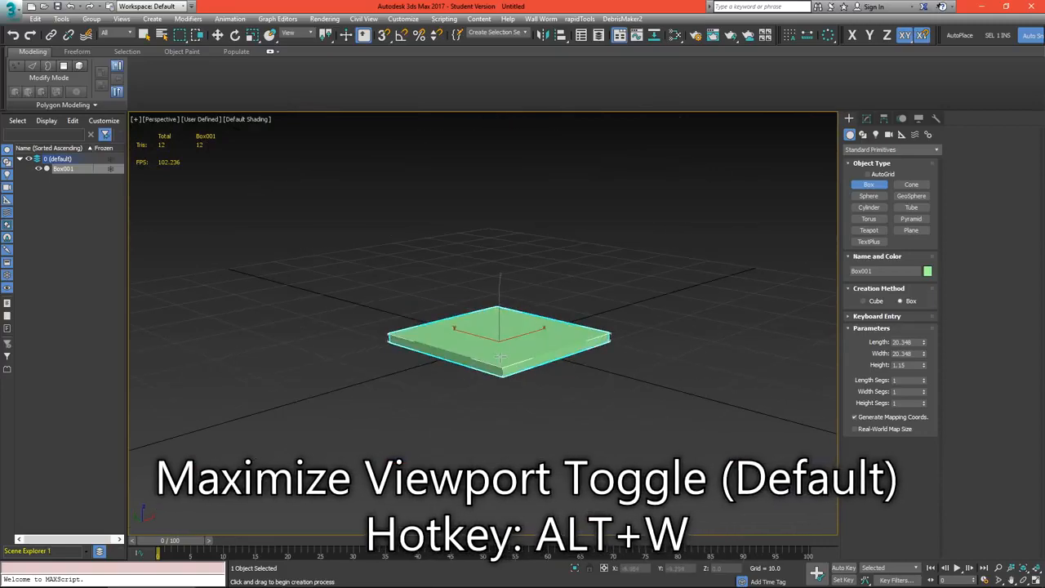
scroll(513, 357, "up", 3)
- Show the box's editable parameters and turn off its selection brackets in the viewport
left_click(867, 119)
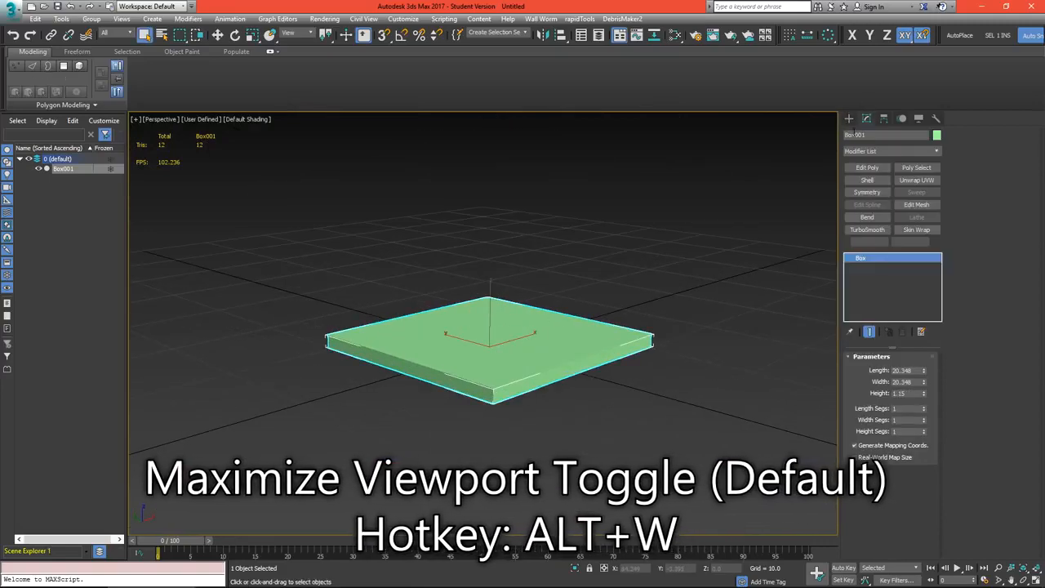
scroll(493, 377, "up", 2)
middle_click_drag(492, 379, 574, 406, "alt")
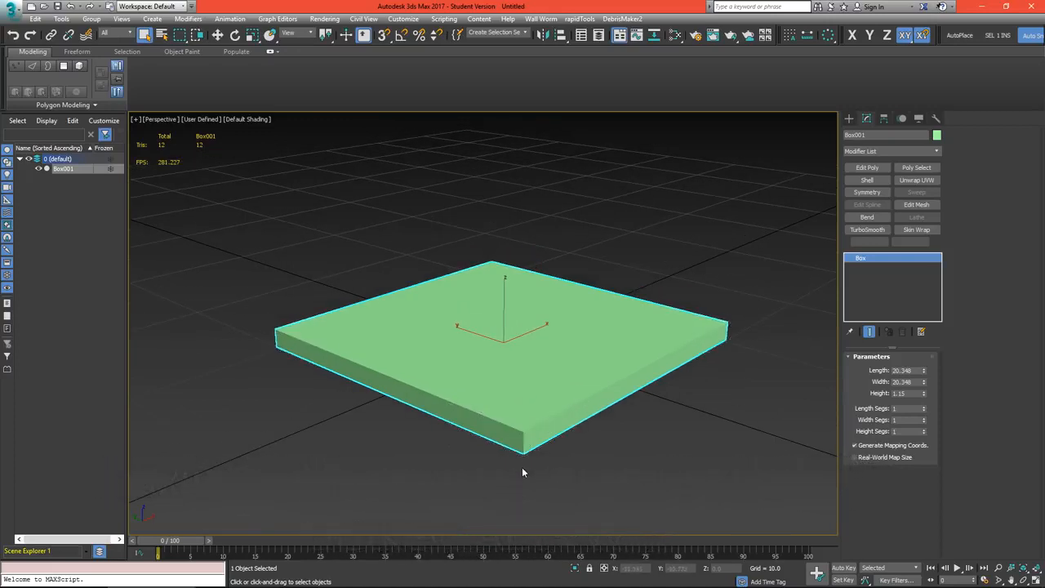
key("j")
middle_click_drag(506, 422, 918, 402, "alt")
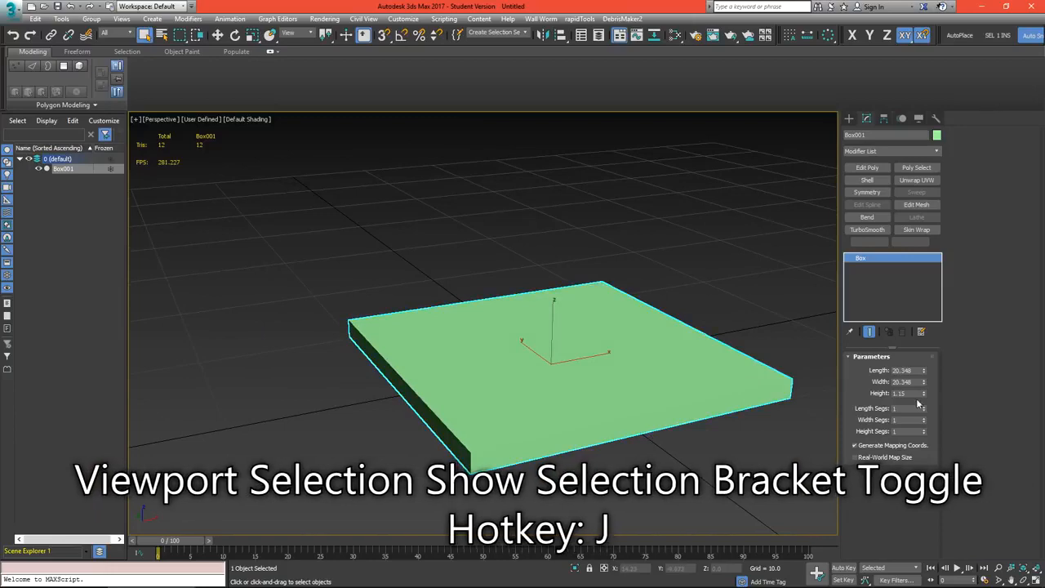
- Raise the box's height to about 1.85 and turn on the edged faces display
left_click_drag(923, 393, 921, 361)
key("F4")
mouse_move(549, 382)
middle_mouse_down("alt")
mouse_move(511, 386)
mouse_move(645, 378)
middle_mouse_up("alt")
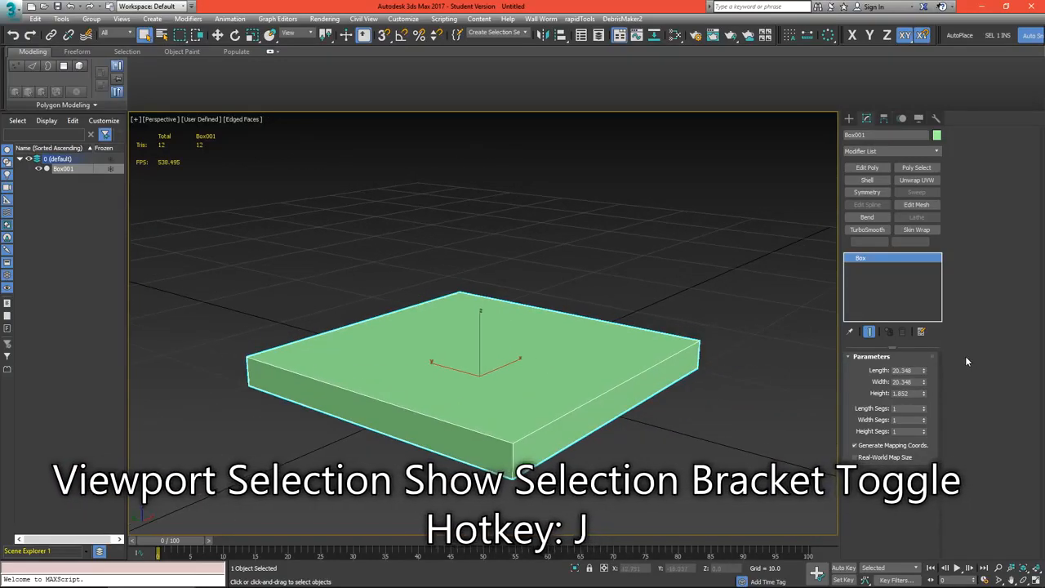
- Set the box's length to 20, width to 20 and height to 2
left_click(902, 369)
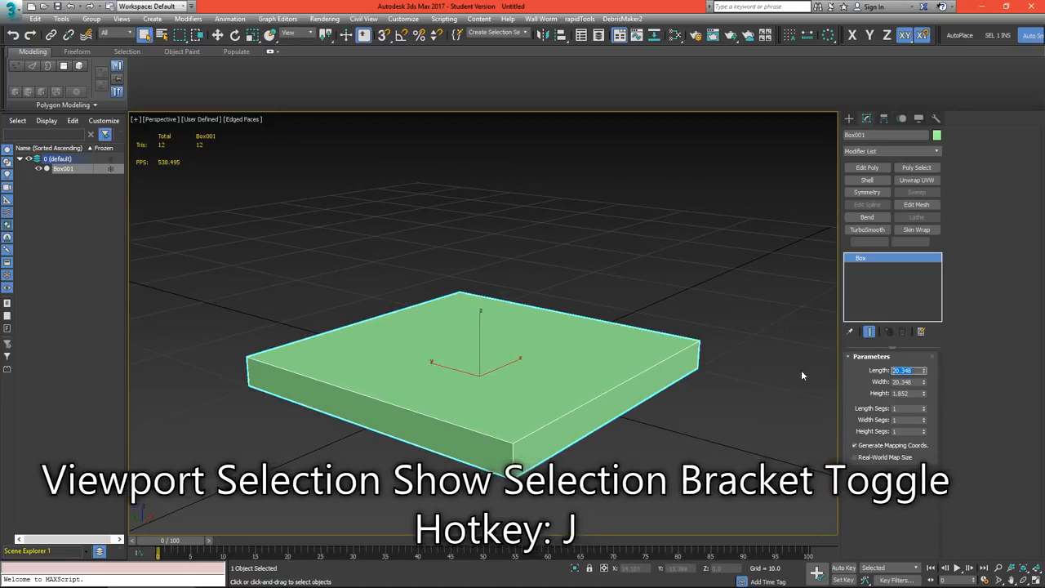
type("20")
key("Tab")
type("20")
key("Tab")
type("2")
key("Return")
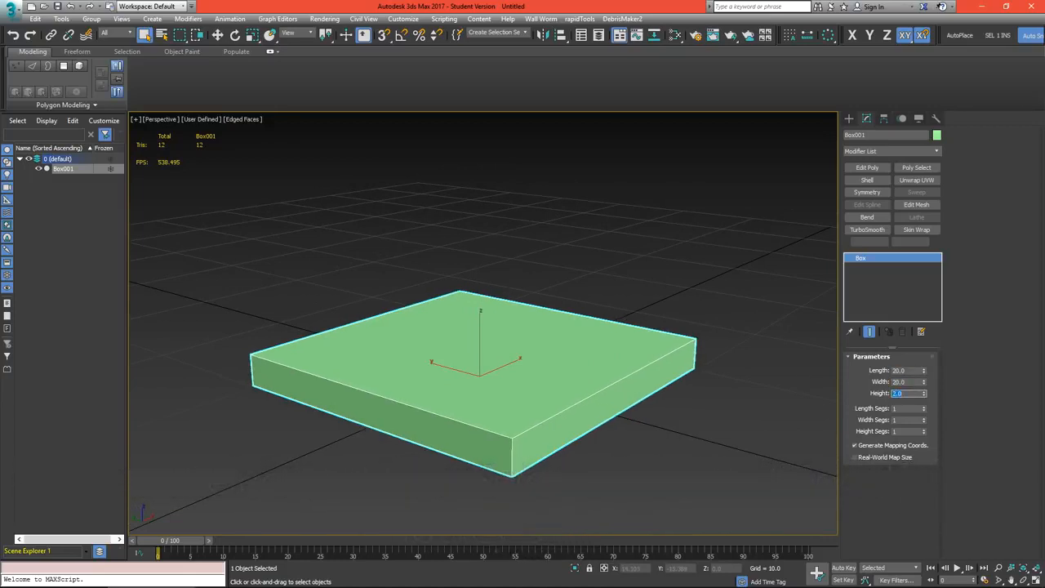
- Add an Edit Poly modifier to the box and select its top polygon
middle_click_drag(515, 396, 512, 413, "alt")
middle_click_drag(553, 329, 565, 348, "alt")
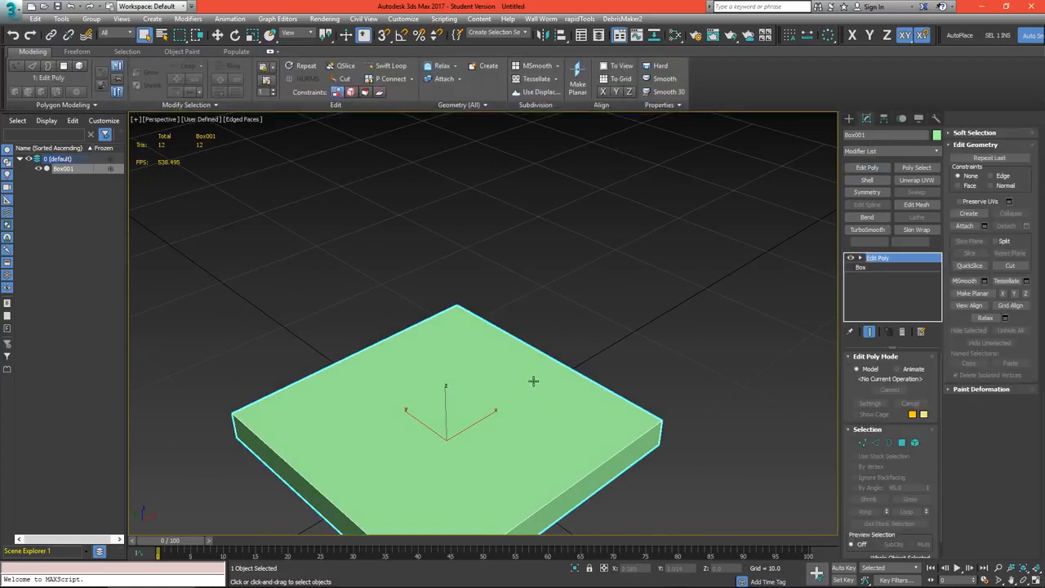
middle_click_drag(534, 380, 543, 347)
key("4")
left_click(543, 351)
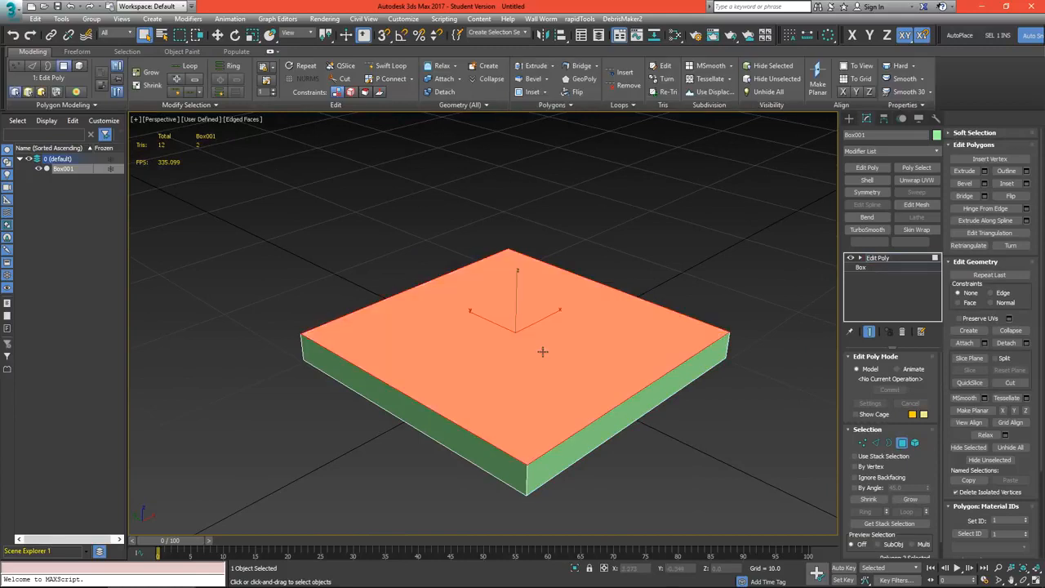
- Inset the top polygon by 1.9 as a group
left_click(1026, 185)
left_click_drag(571, 292, 569, 195)
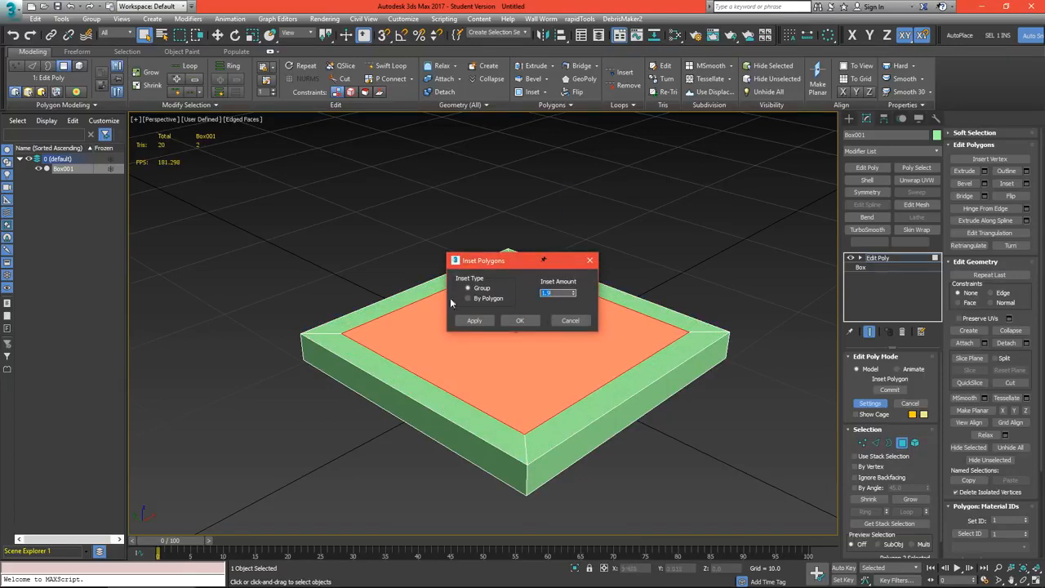
left_click(521, 320)
- Extrude the inset polygon upward into a tall column whose top sits at about Z 25.6
scroll(547, 378, "up", 5)
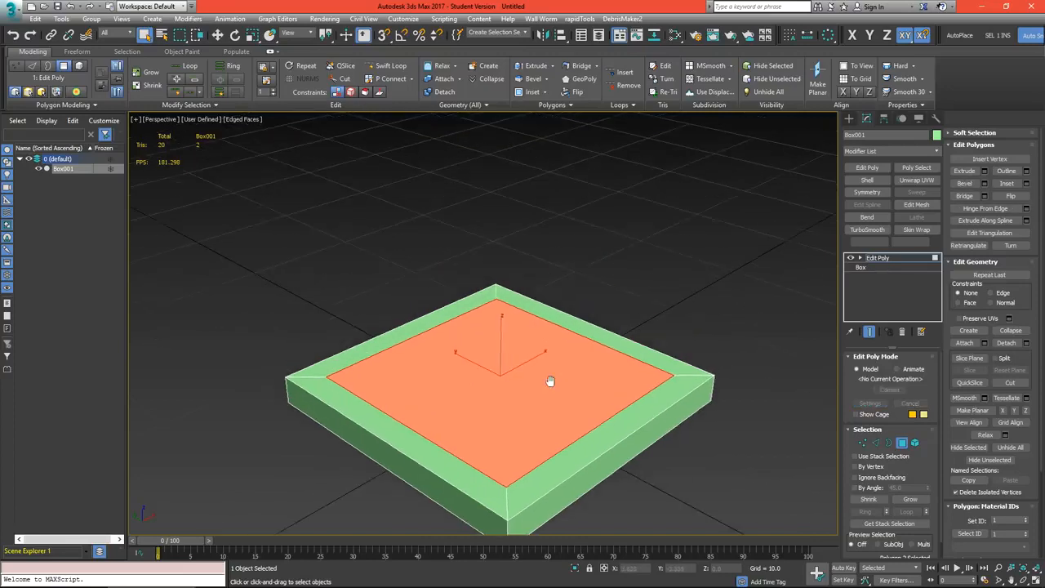
scroll(571, 378, "down", 8)
key("shift+e")
left_click_drag(571, 378, 553, 271)
middle_click_drag(554, 271, 560, 355, "alt")
key("w")
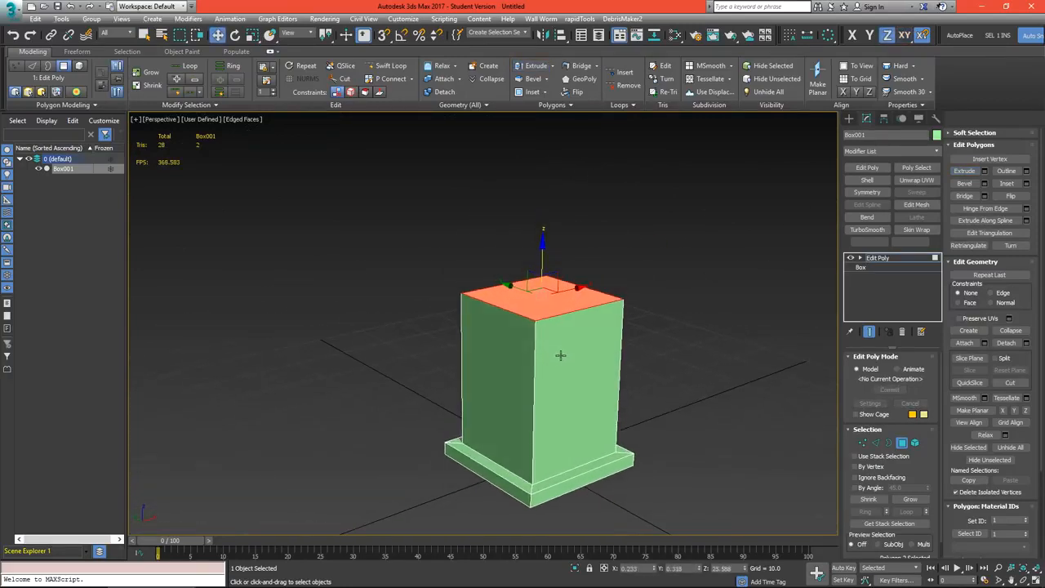
- Delete the column's top polygon and extend the open border outward horizontally to form a flat square rim
key("Delete")
middle_click_drag(522, 310, 483, 332, "alt")
middle_click_drag(583, 387, 564, 325, "alt")
key("3")
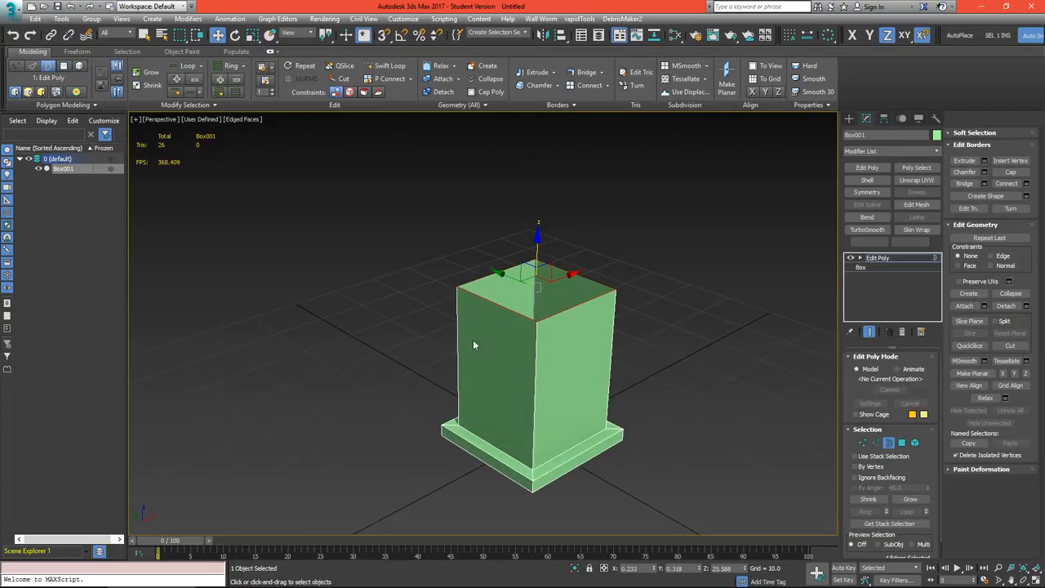
key("r")
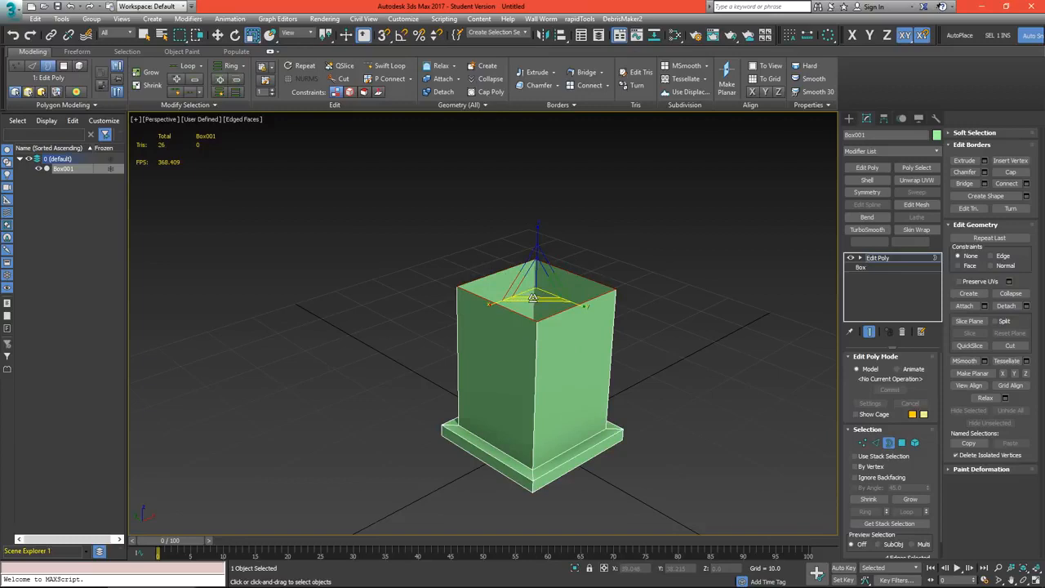
left_click_drag(532, 297, 523, 332, "shift")
- Select the edge loop where the column meets the rim and scale it outward so the column flares at the top
key("2")
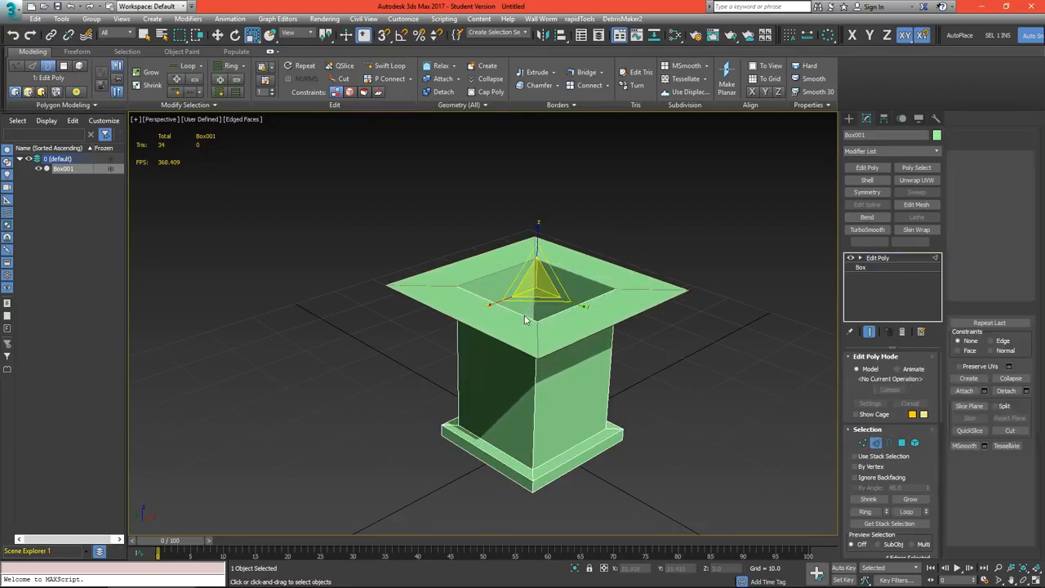
left_click(913, 513)
left_click_drag(543, 300, 544, 285)
middle_click_drag(549, 354, 506, 341, "alt")
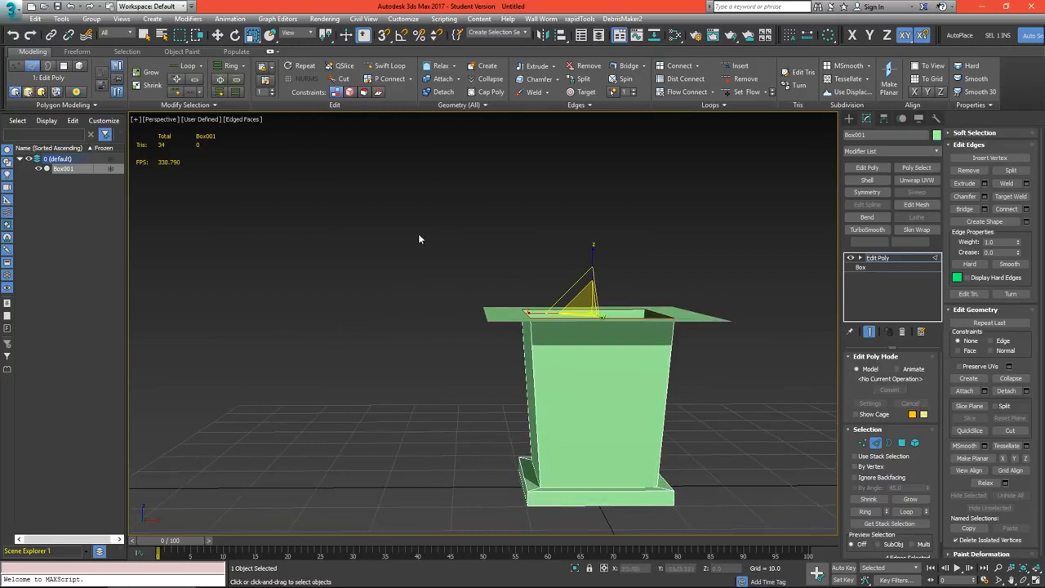
- Extend the rim's outer border straight up by about 10 to form the walls of the hood
key("w")
middle_click_drag(576, 320, 591, 415, "alt")
scroll(591, 415, "up", 3)
key("3")
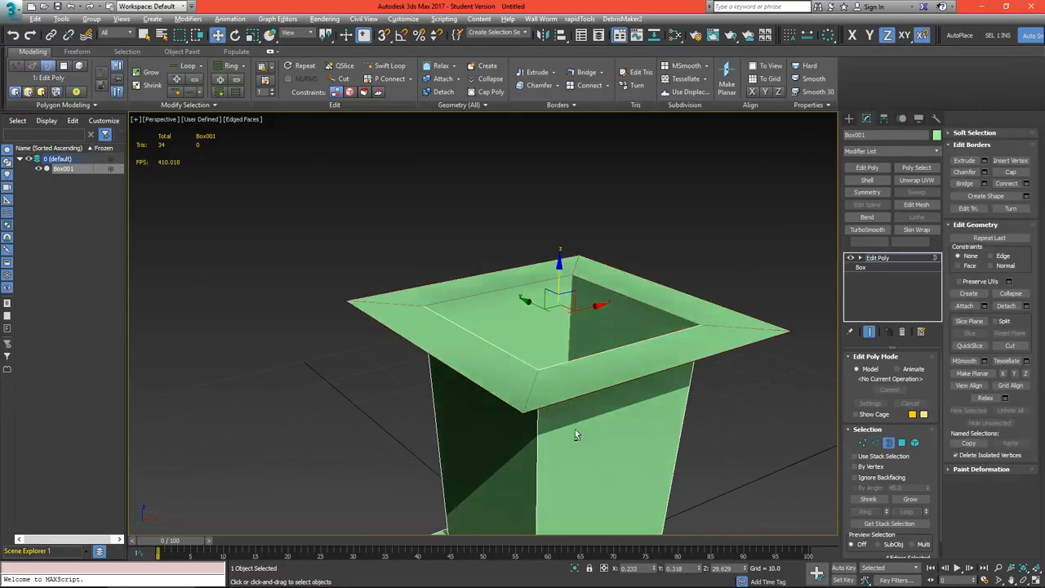
middle_click_drag(575, 431, 603, 335, "alt")
middle_click_drag(466, 325, 597, 469, "alt")
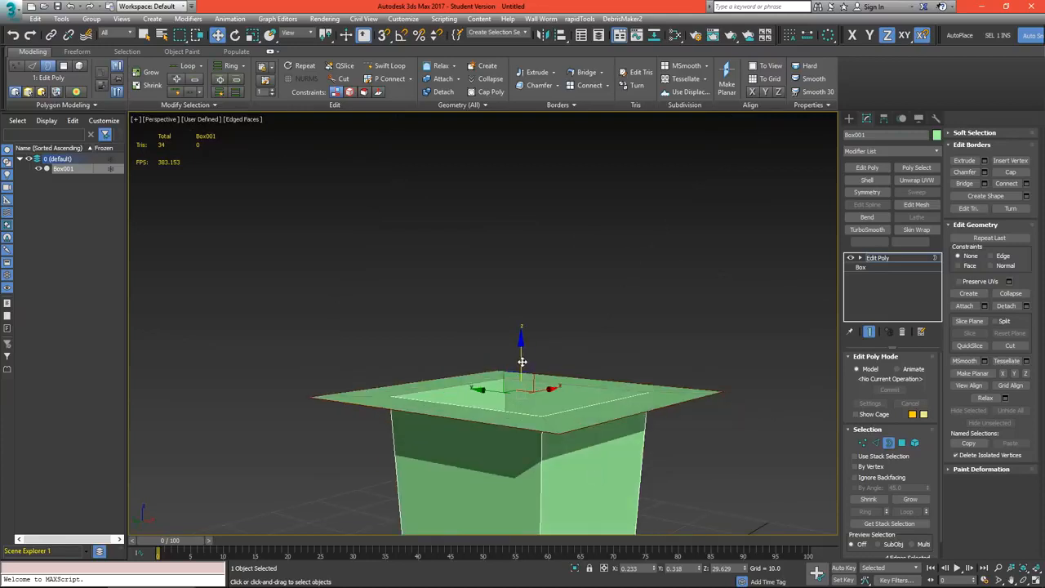
left_click_drag(522, 361, 522, 265, "shift")
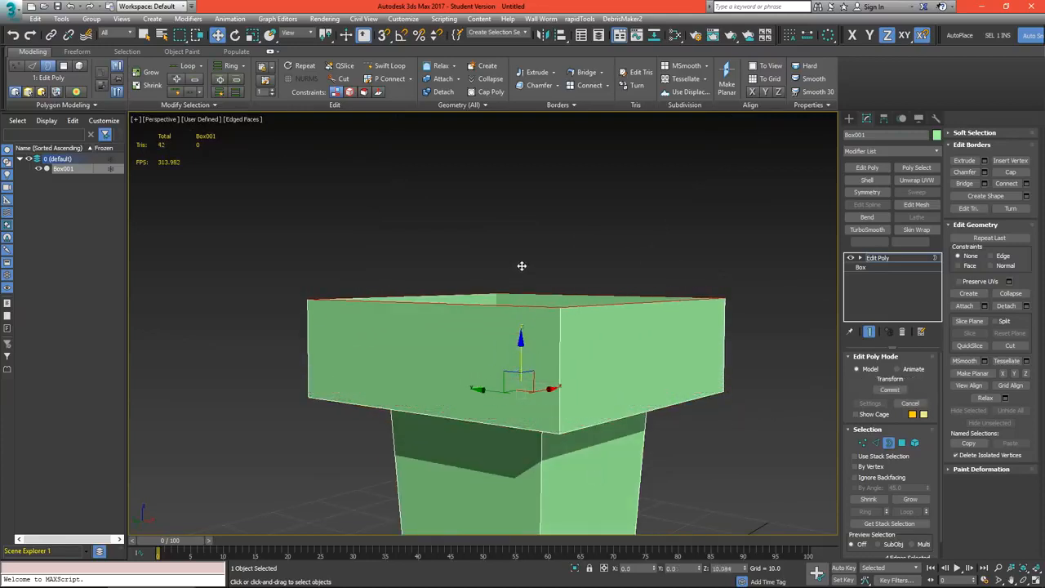
- Insert an edge loop around the hood's walls near their lower edge using Swift Loop
middle_click_drag(501, 398, 591, 358, "alt")
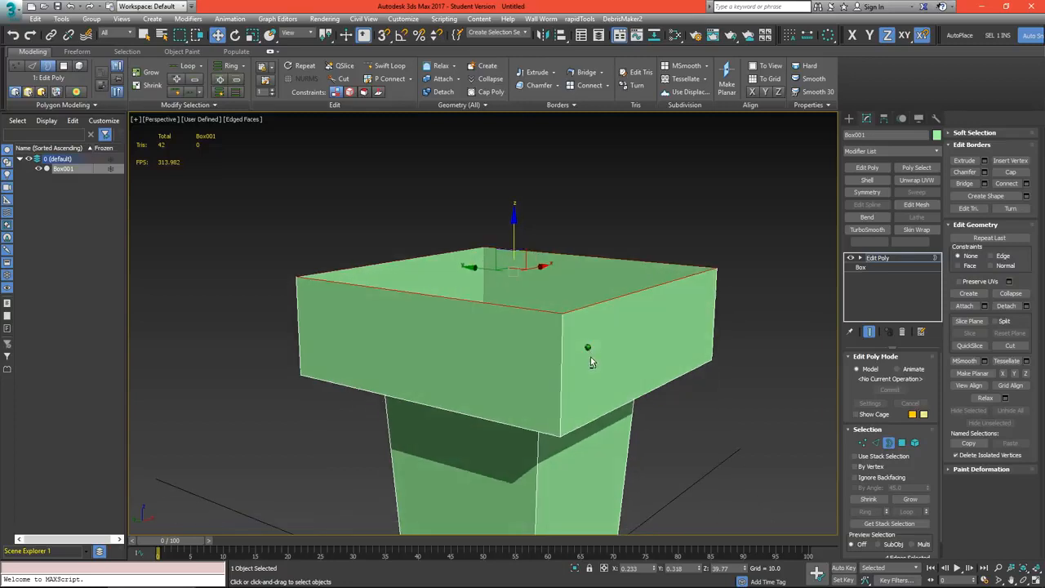
left_click(386, 66)
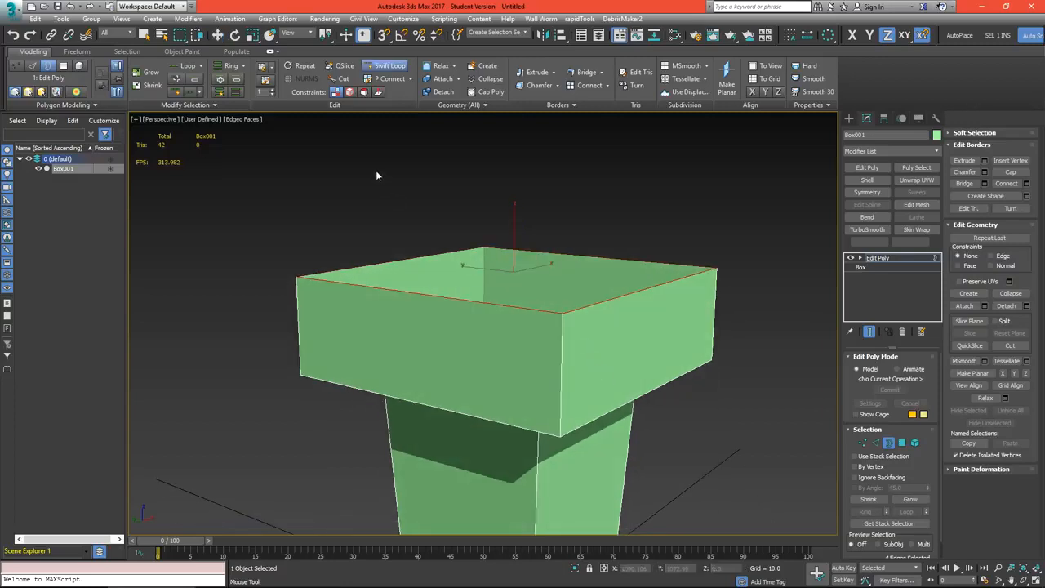
left_click(586, 407)
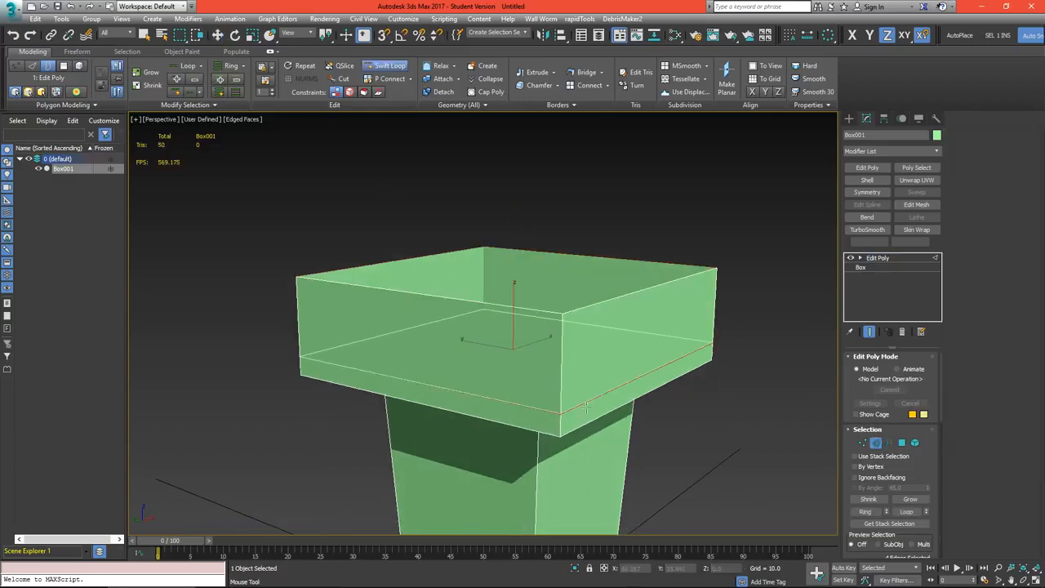
right_click(619, 357)
middle_click_drag(609, 321, 603, 337, "alt")
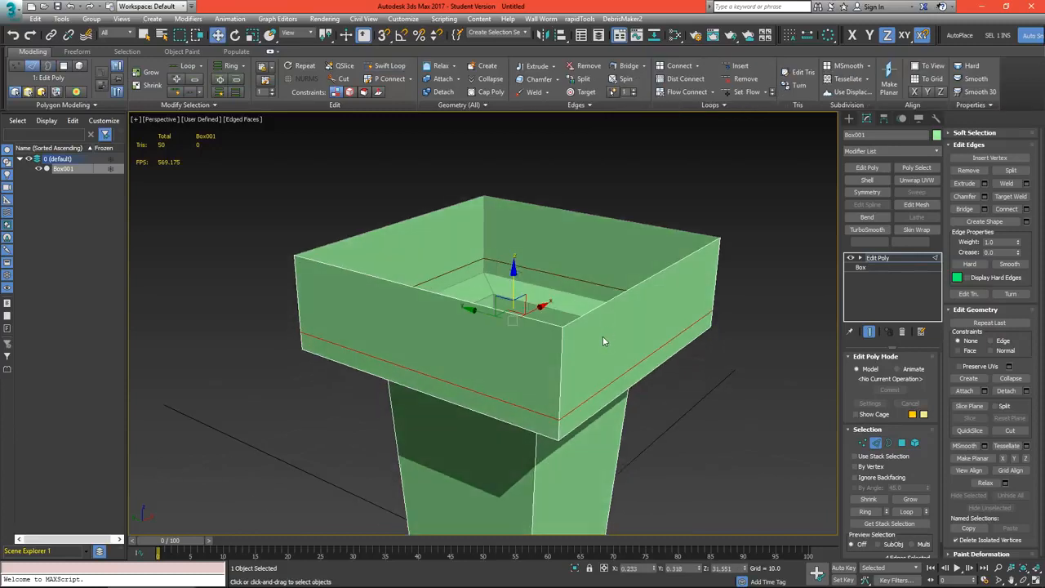
- Scale the hood's open top border inward in X and Y to about 79% to slope the walls
key("3")
left_click(584, 317)
key("e")
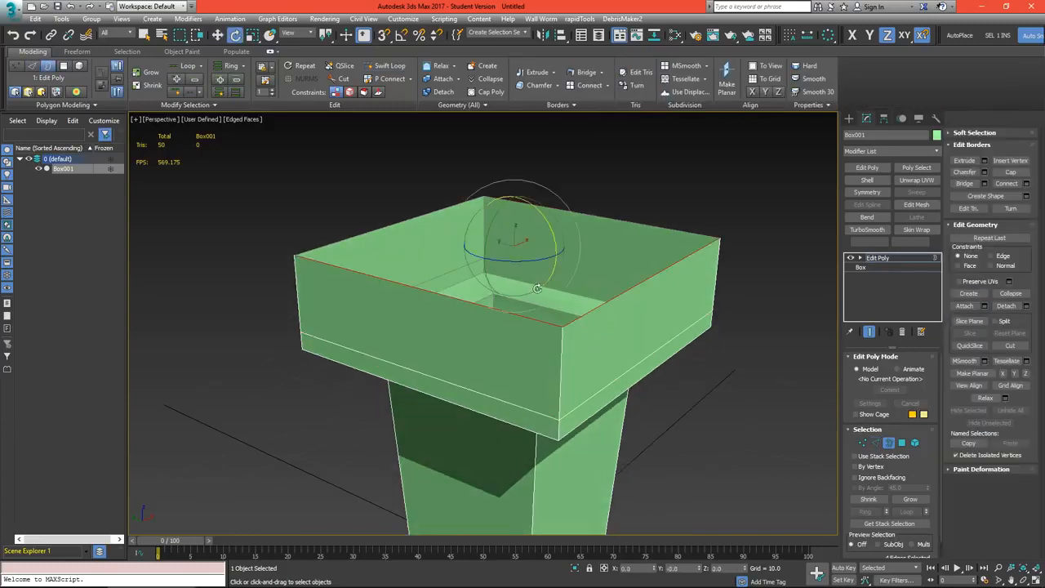
key("r")
left_click_drag(518, 258, 516, 252)
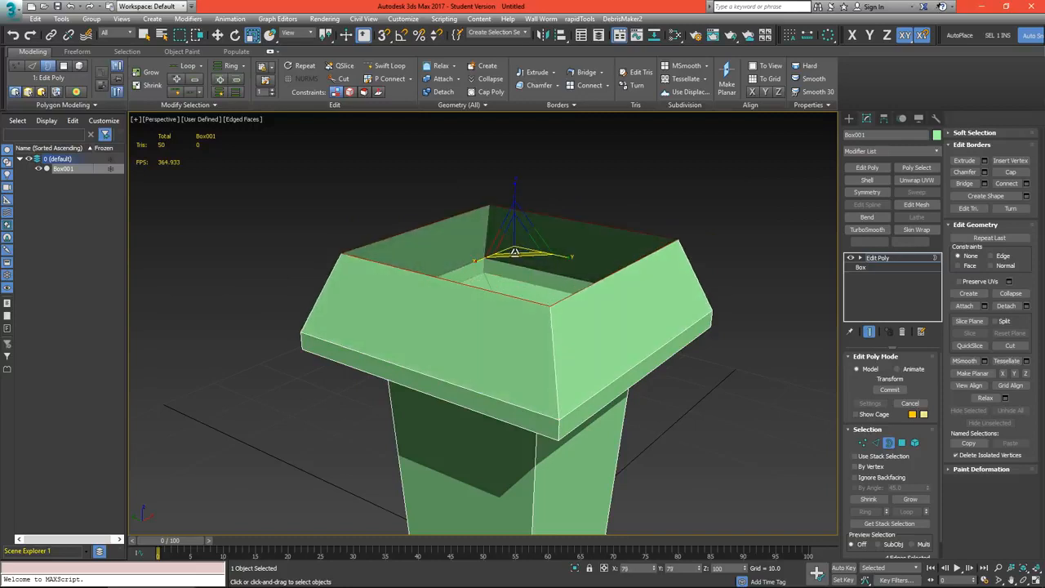
- Lower the hood's open top border along Z to a height of about 38.8
middle_click_drag(566, 354, 621, 270, "alt")
scroll(539, 250, "down", 5)
middle_click_drag(538, 250, 495, 338, "alt")
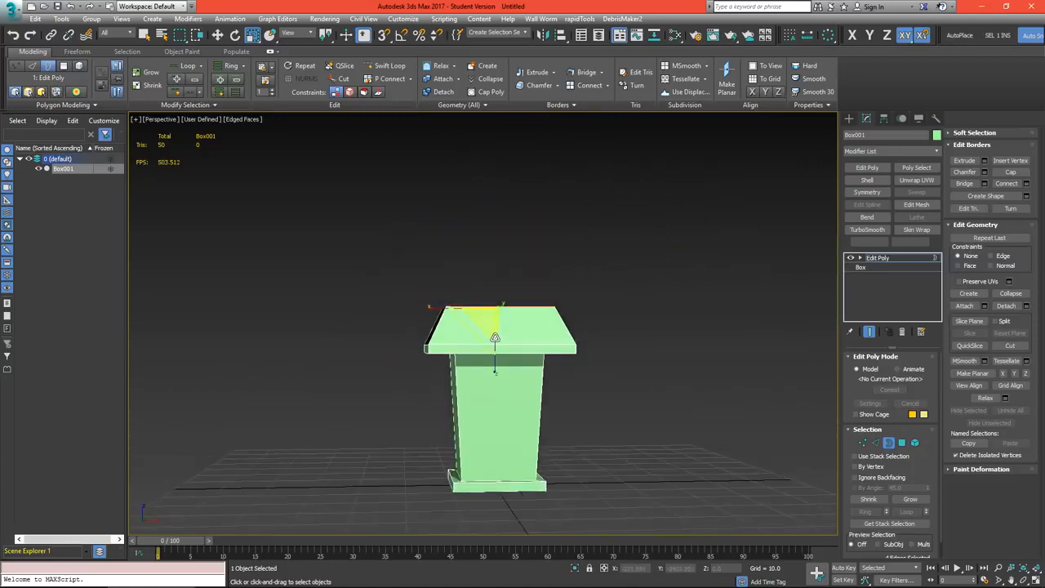
scroll(495, 338, "up", 3)
key("w")
left_click_drag(491, 250, 491, 267)
middle_click_drag(457, 356, 496, 356, "alt")
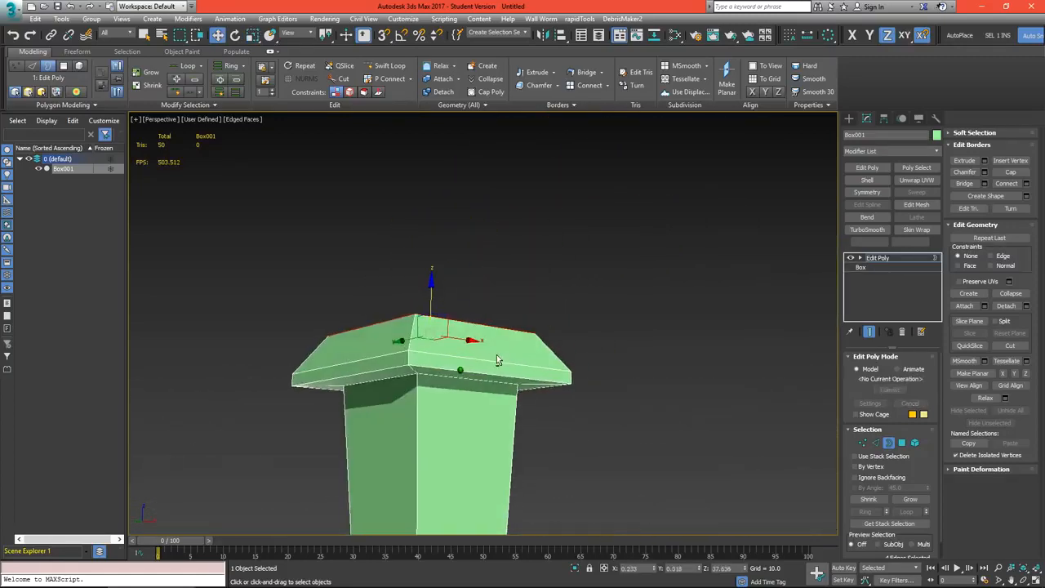
left_click_drag(434, 303, 435, 291)
- Cap the open border at the top of the hood
middle_click_drag(445, 345, 549, 339, "alt")
left_click(1014, 174)
scroll(581, 397, "up", 3)
scroll(549, 339, "down", 4)
middle_click_drag(549, 339, 550, 351)
scroll(560, 335, "up", 2)
- Select the edges around the hood's flat top and the adjoining sloped corner edges on one side
key("2")
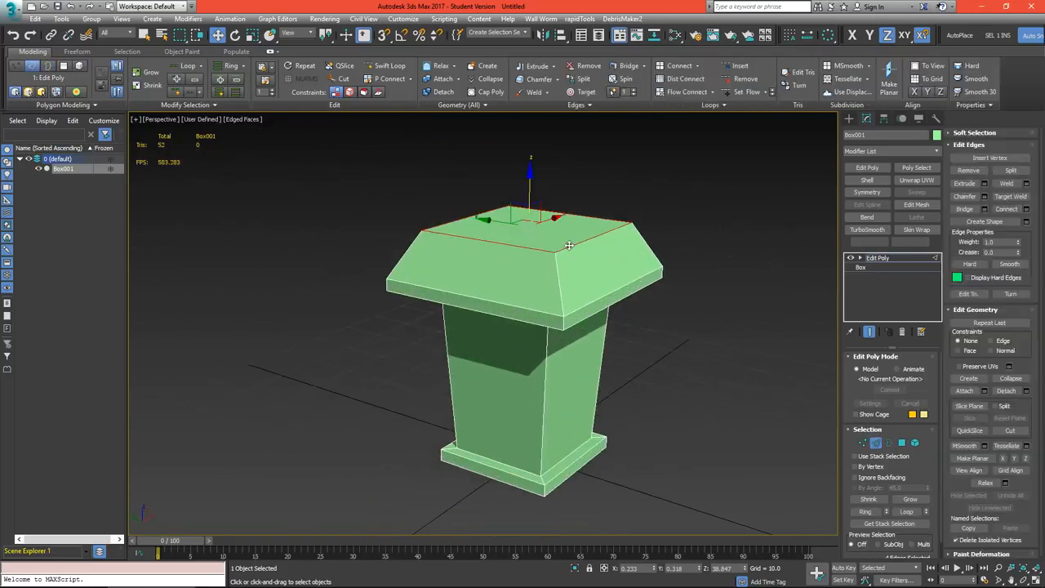
left_click(560, 245)
scroll(560, 245, "up", 5)
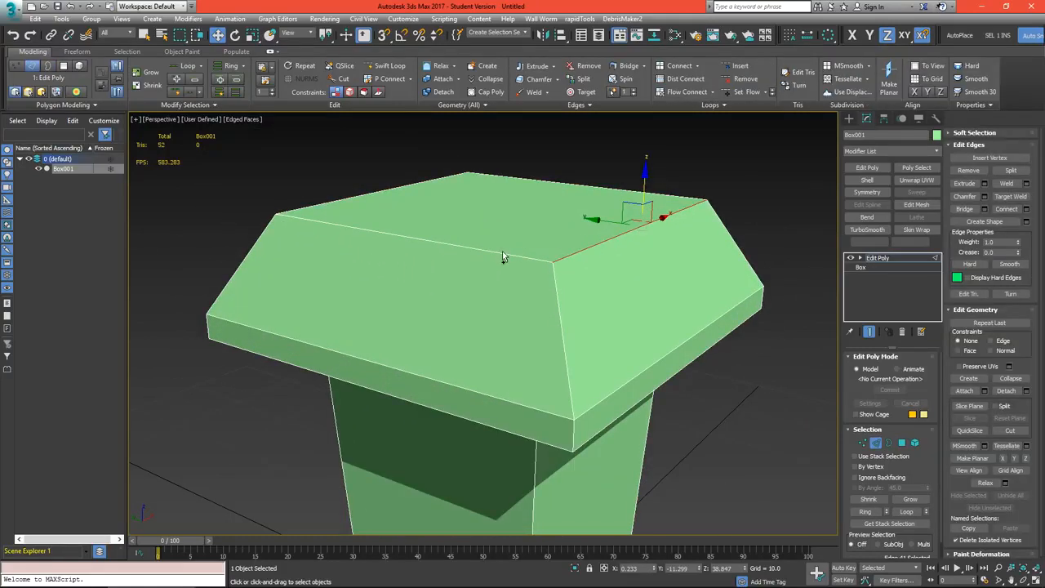
scroll(561, 321, "down", 2)
middle_click_drag(562, 320, 646, 315, "alt")
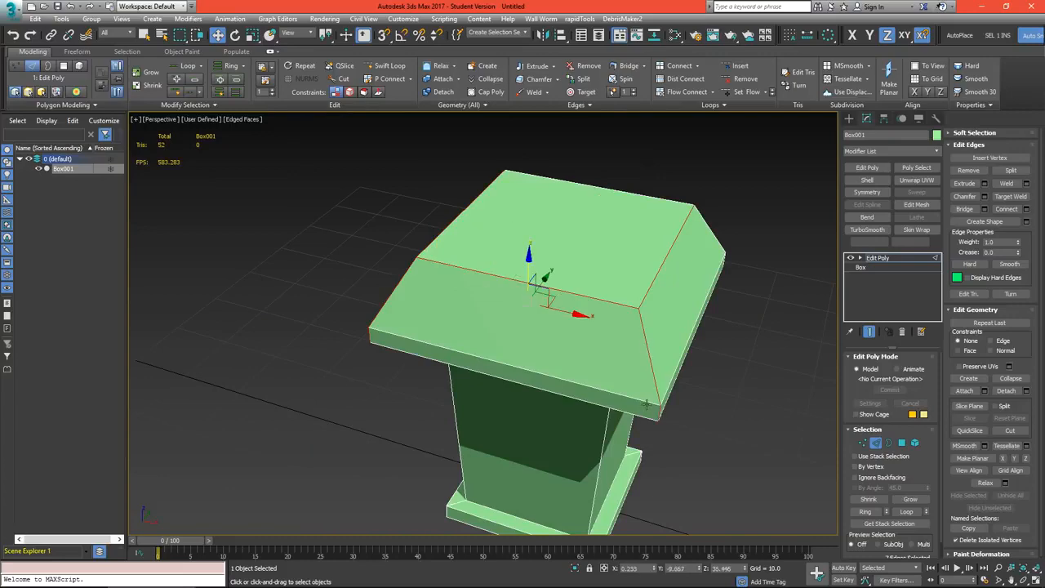
middle_click_drag(647, 404, 528, 390, "alt")
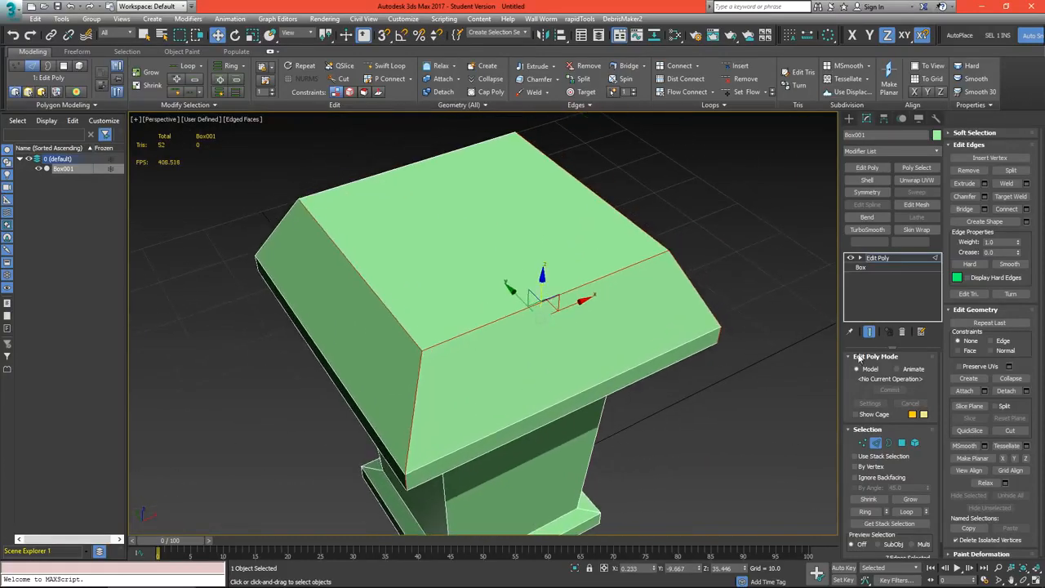
- Start chamfering the hood's selected top and corner edges by 1.0 with smoothing turned off
left_click(984, 197)
middle_click_drag(697, 304, 531, 310, "alt")
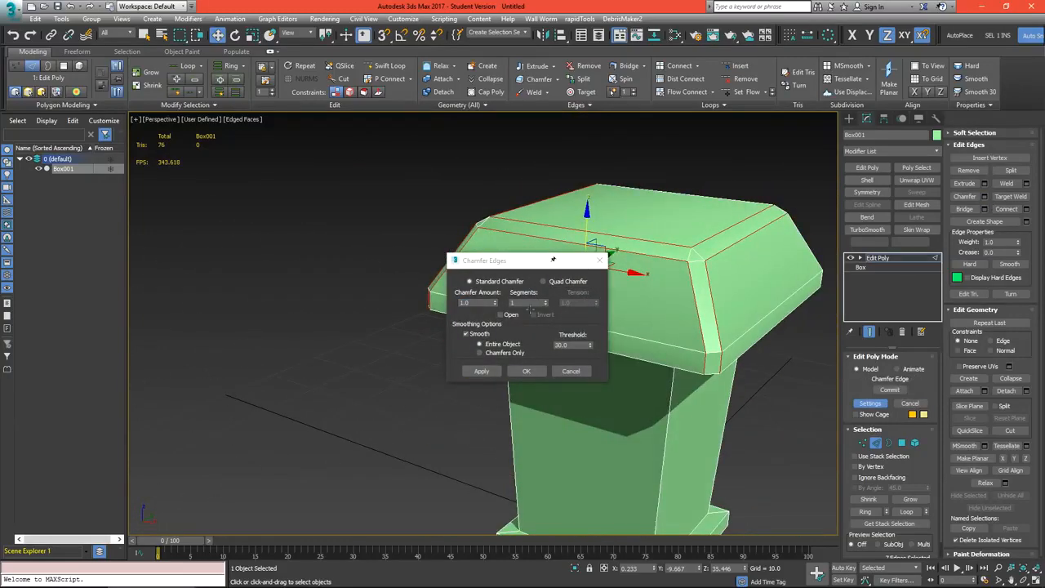
left_click(468, 334)
scroll(718, 296, "up", 2)
middle_click_drag(751, 298, 649, 271, "alt")
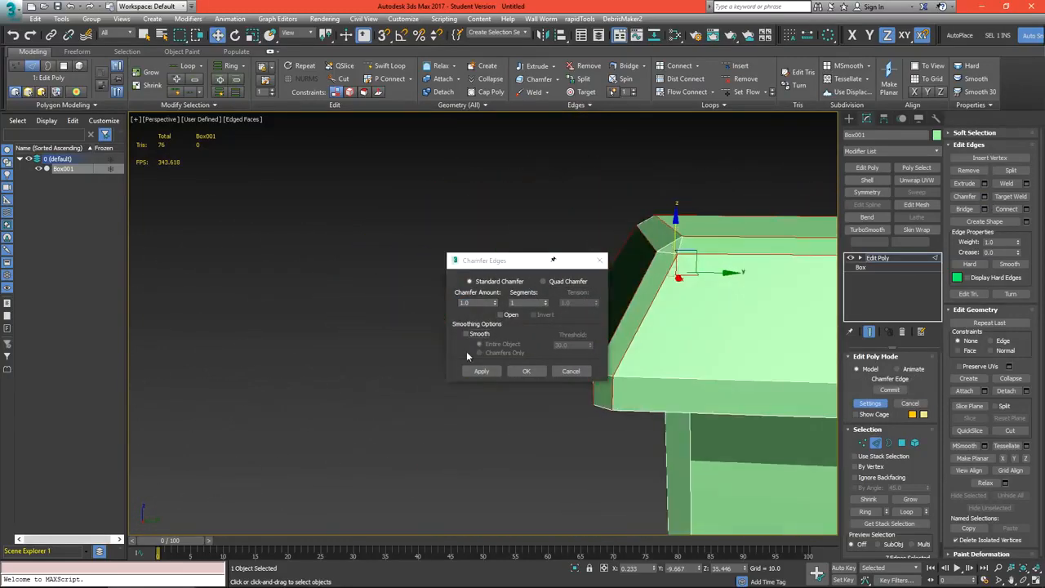
left_click_drag(501, 264, 411, 259)
middle_click_drag(604, 310, 571, 318, "alt")
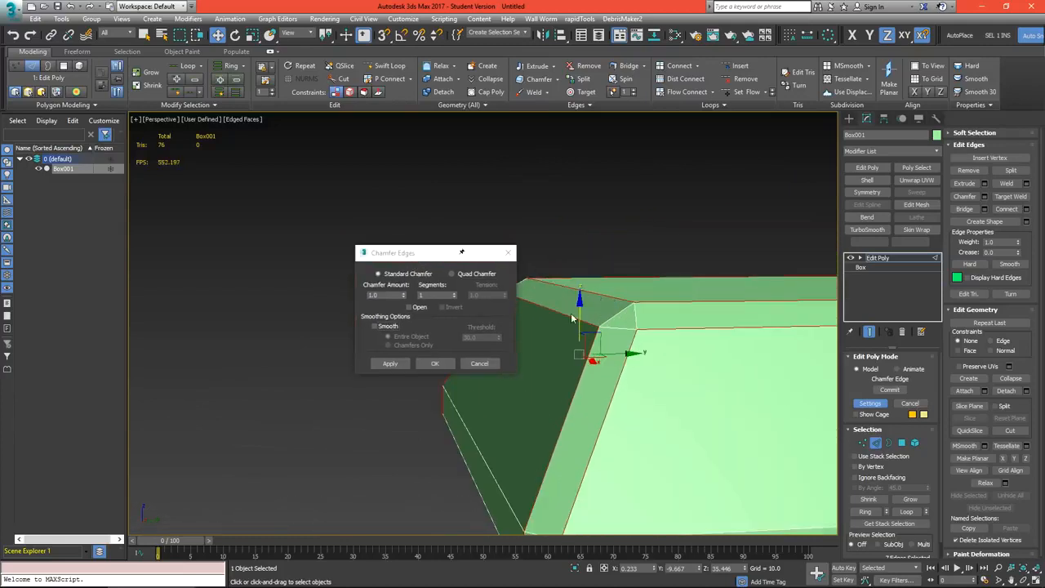
- Switch the hood's chamfer to Quad Chamfer with 2 segments and a tension of 0.56, and apply it
left_click(471, 276)
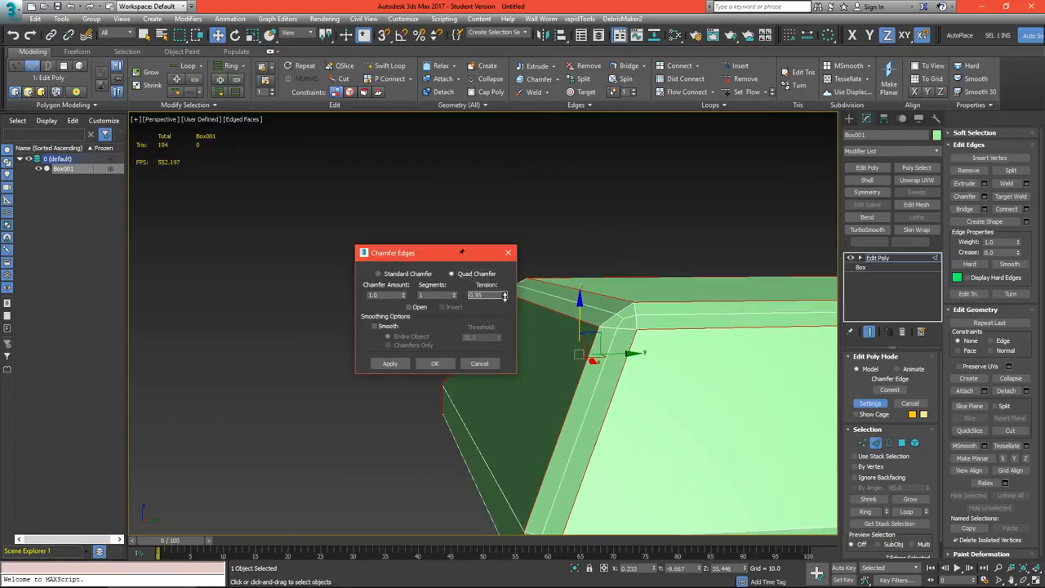
left_click_drag(504, 298, 503, 321)
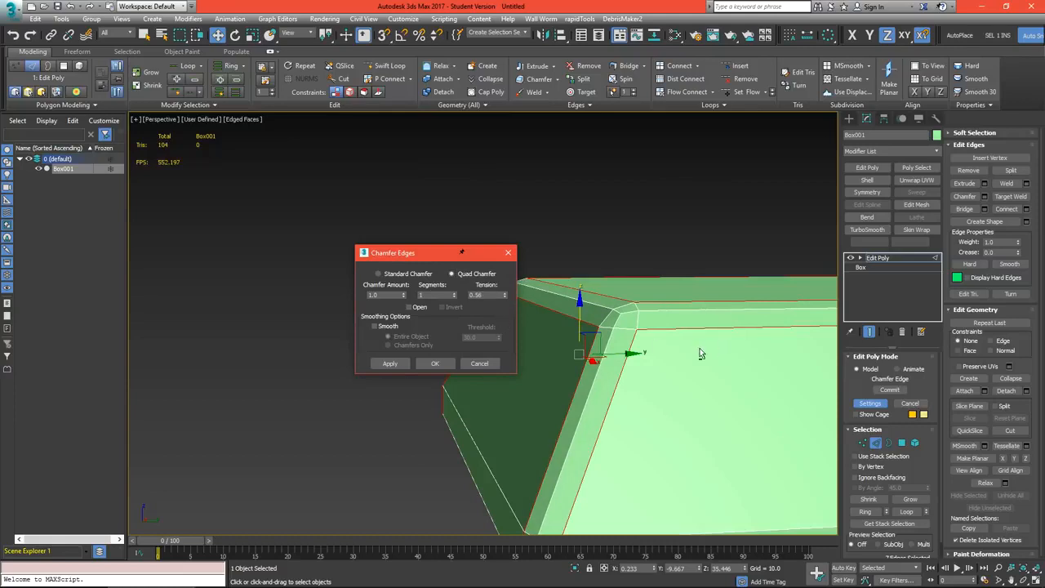
middle_click_drag(700, 353, 692, 357, "alt")
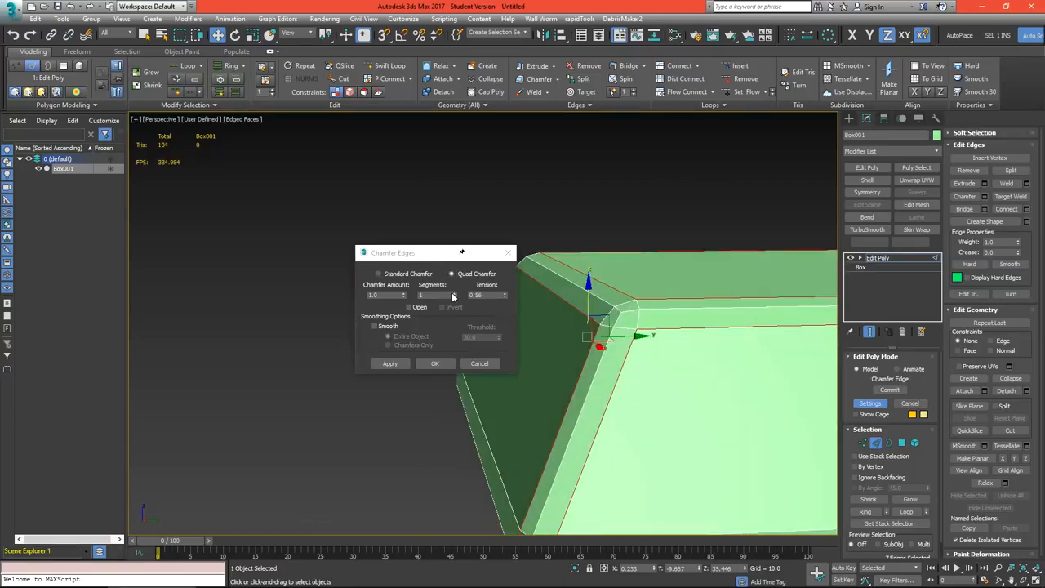
left_click(453, 293)
left_click(453, 293)
left_click(454, 298)
middle_click_drag(749, 336, 774, 340, "alt")
scroll(661, 340, "down", 4)
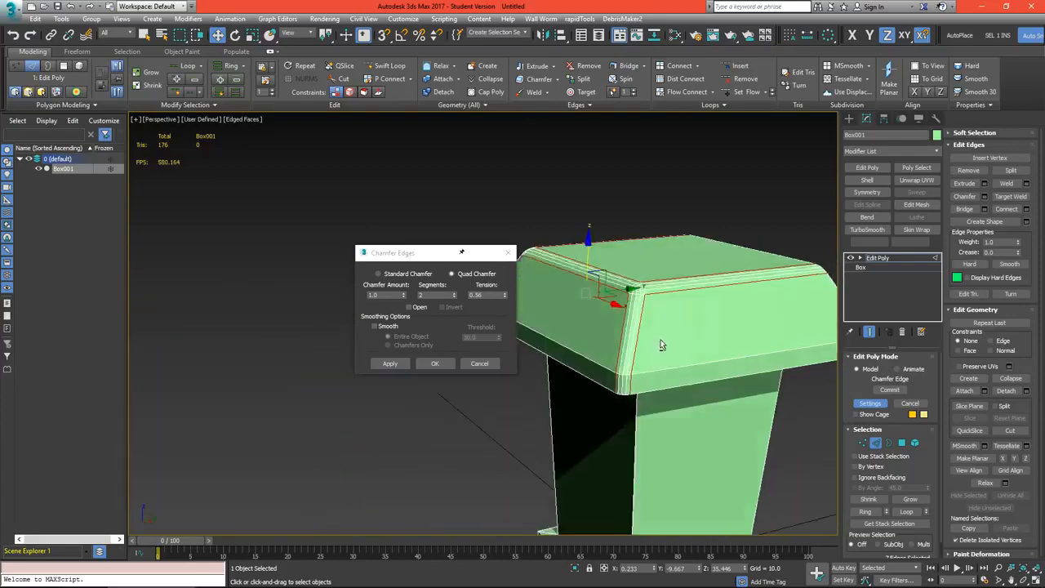
middle_click_drag(660, 340, 660, 386, "alt")
left_click(433, 364)
- Select the outer upper edges of the base plinth and its adjoining vertical corner edges
scroll(472, 367, "down", 4)
scroll(491, 436, "up", 6)
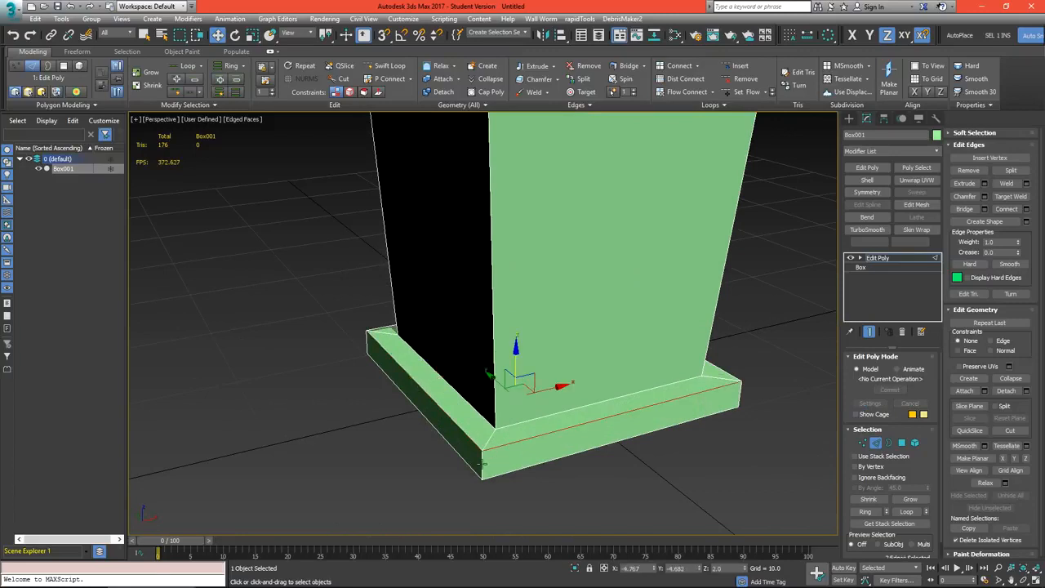
middle_click_drag(483, 464, 614, 449, "alt")
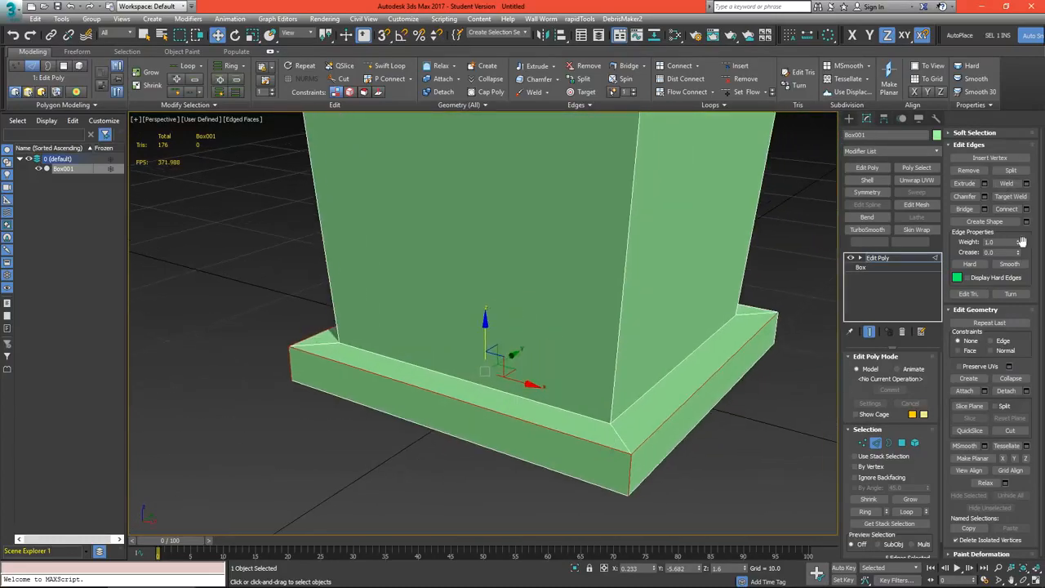
- Quad-chamfer the plinth's selected edges by about 0.52 with 2 segments and a tension of 0.51, and leave edge editing
left_click(984, 197)
middle_click_drag(612, 417, 596, 418, "alt")
left_click_drag(504, 295, 505, 305)
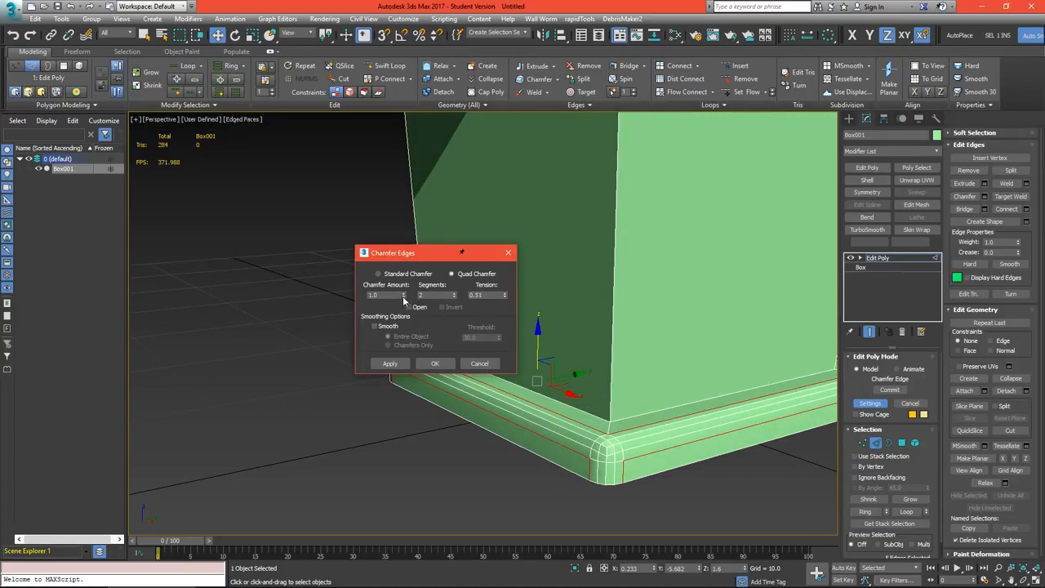
left_click_drag(403, 297, 404, 327)
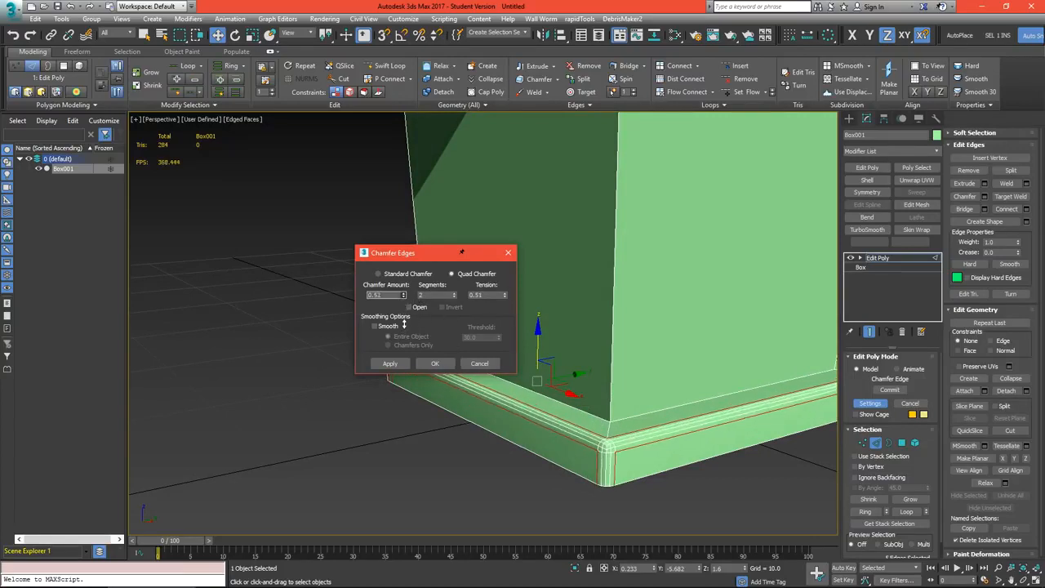
left_click(432, 365)
scroll(437, 365, "down", 4)
middle_click_drag(441, 364, 498, 406, "alt")
left_click(660, 408)
middle_click_drag(503, 324, 517, 370)
key("2")
- Add a Symmetry modifier to the column, mirrored on the Y axis with Flip enabled
middle_click_drag(462, 272, 389, 165, "alt")
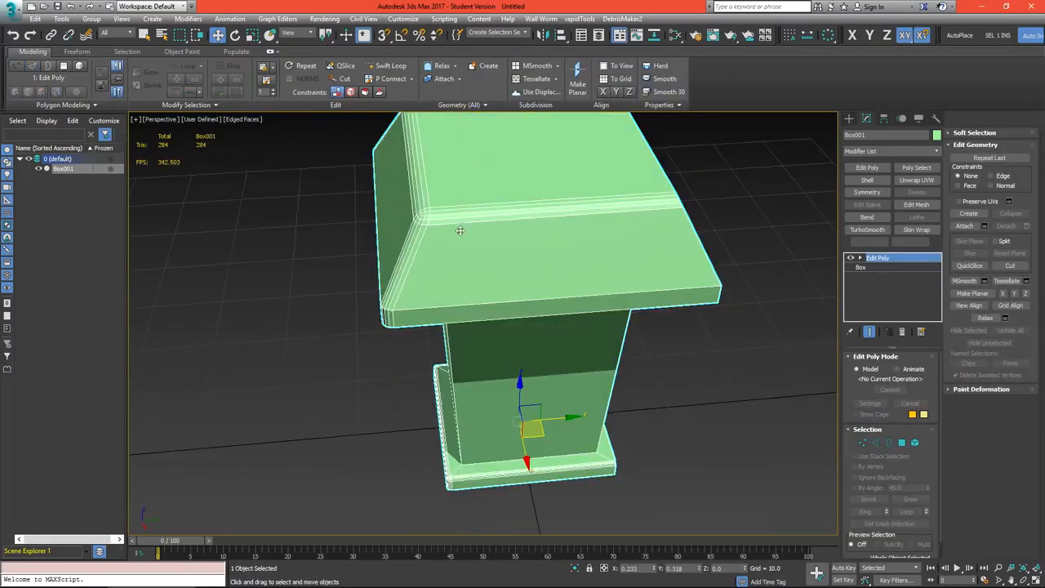
middle_click_drag(460, 231, 543, 241, "alt")
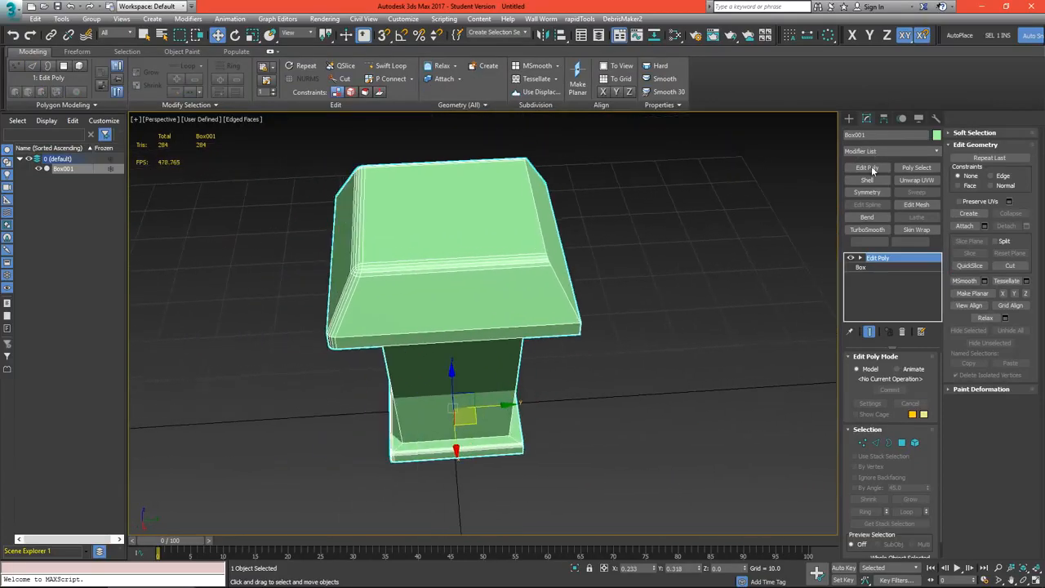
left_click(867, 192)
mouse_move(427, 322)
middle_mouse_down("alt")
mouse_move(457, 323)
mouse_move(425, 327)
middle_mouse_up("alt")
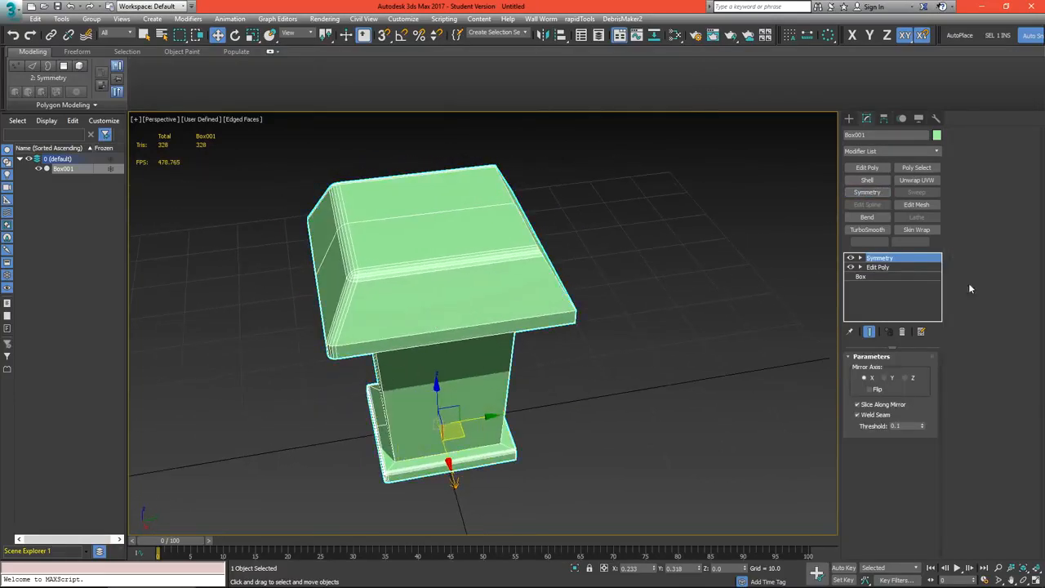
left_click(885, 379)
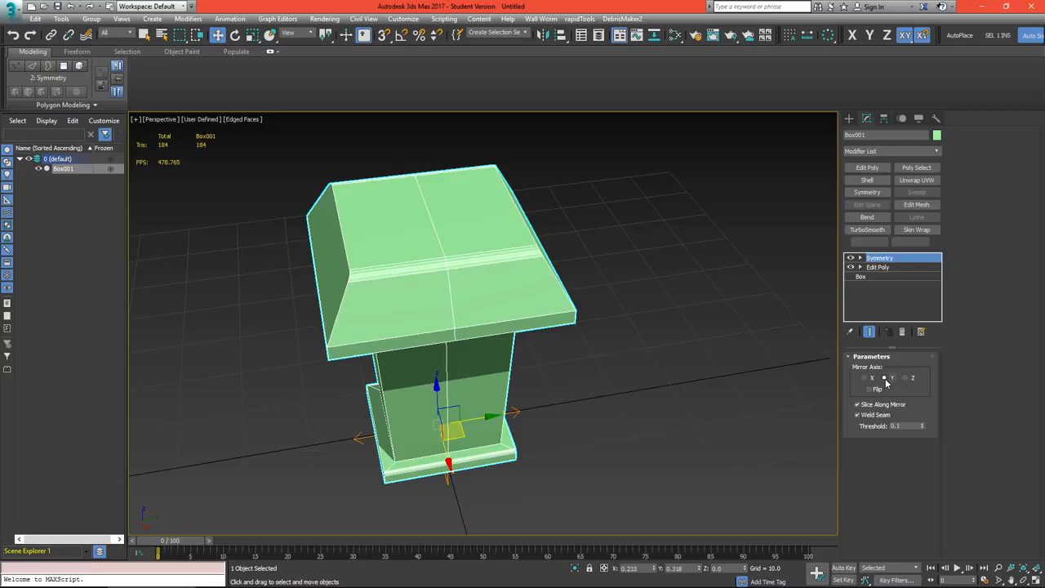
left_click(875, 390)
middle_click_drag(424, 228, 436, 348, "alt")
left_click(663, 348)
- Change the column's object color to gray
middle_click_drag(489, 382, 481, 302)
middle_click_drag(481, 302, 523, 339, "alt")
left_click(498, 326)
scroll(498, 327, "up", 3)
left_click(936, 136)
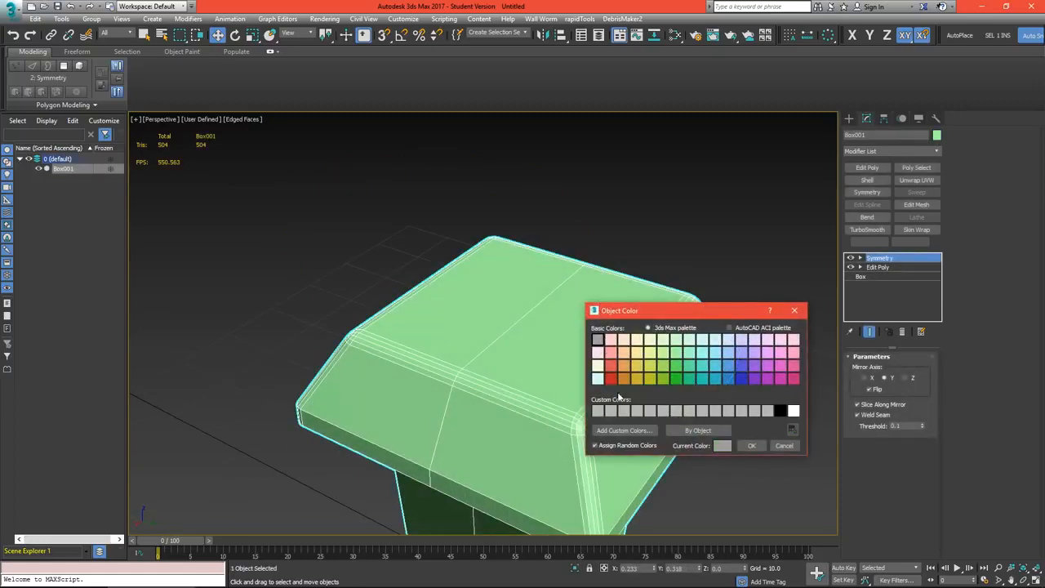
left_click(751, 445)
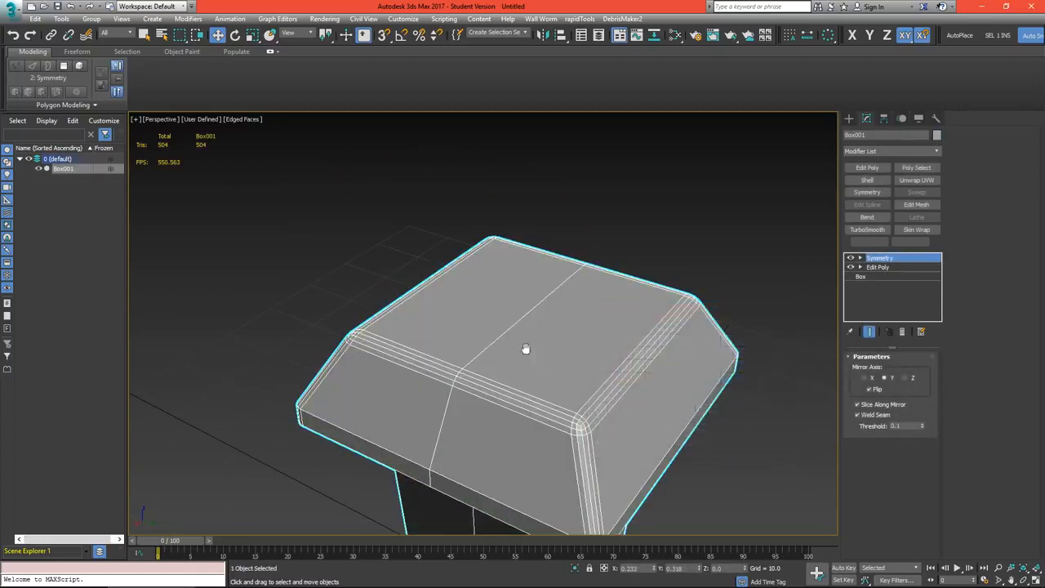
- Create a box on the hood's flat top with AutoGrid enabled, about 1.77 long, 5.52 wide and 3.58 high
left_click(849, 119)
left_click(870, 185)
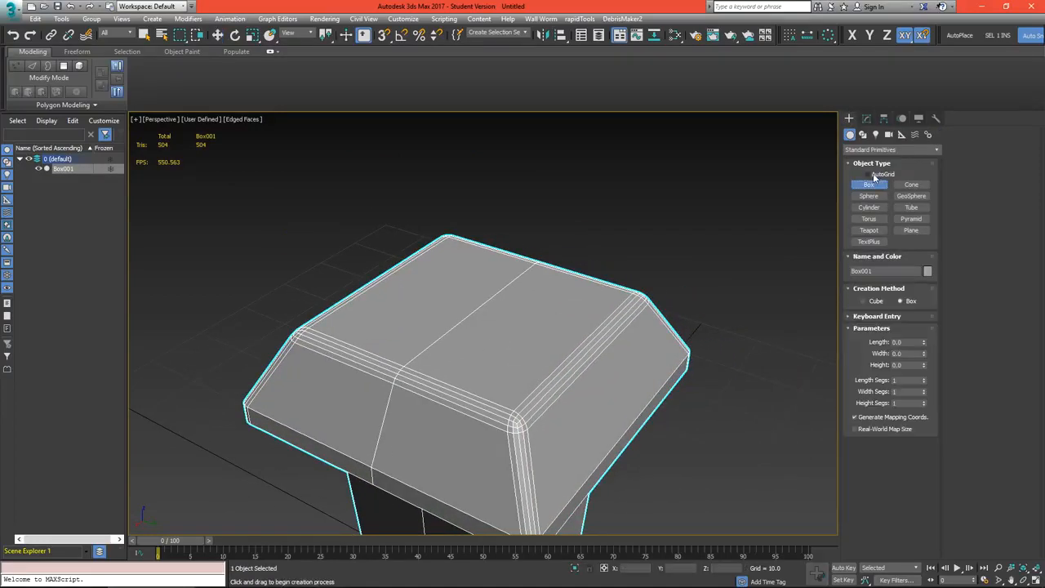
middle_click_drag(569, 317, 553, 285, "alt")
scroll(519, 307, "up", 4)
scroll(600, 325, "down", 3)
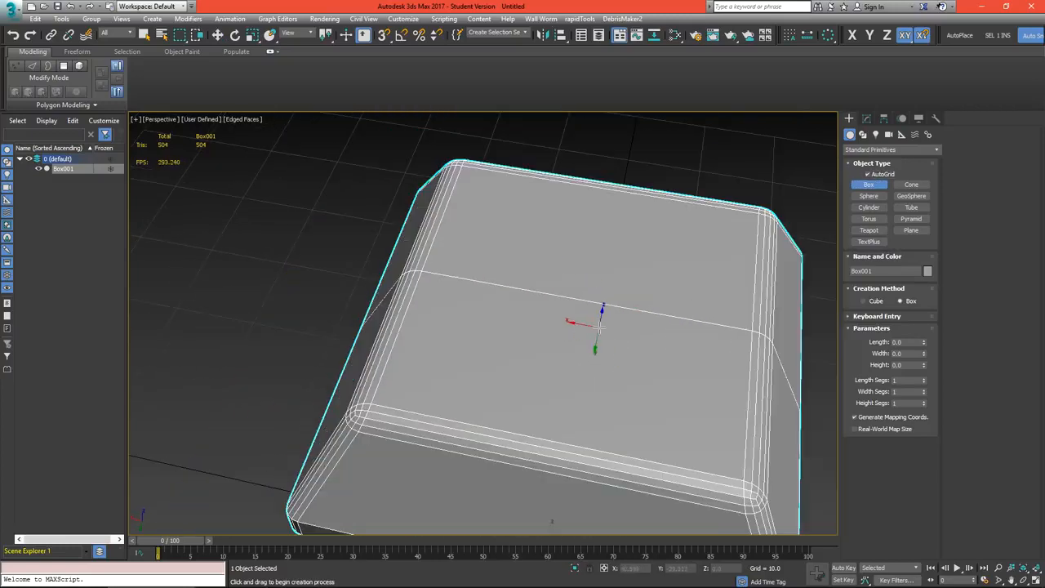
left_click_drag(599, 325, 531, 290)
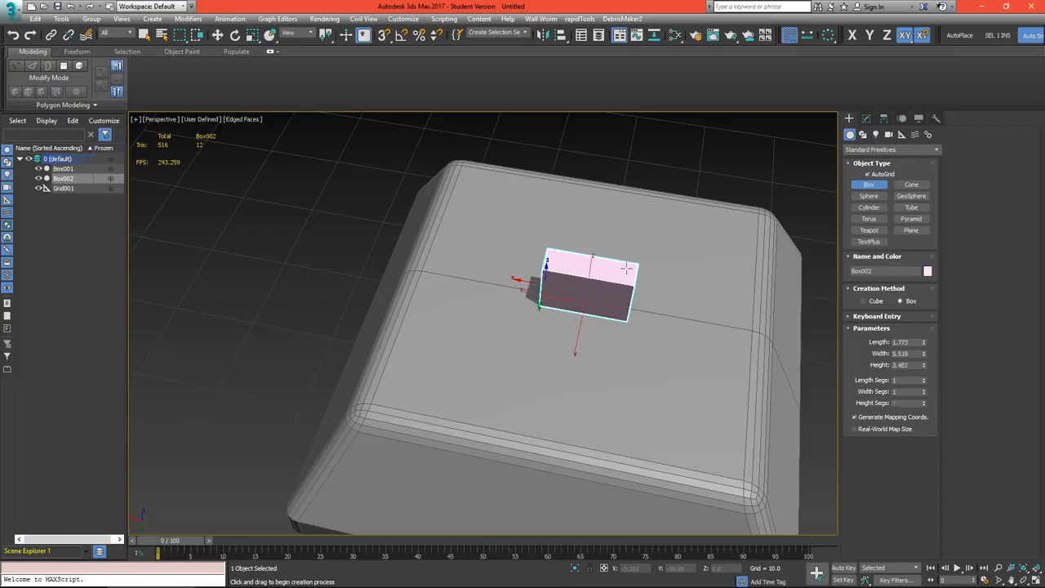
left_click(622, 303)
- Raise the new box along Z above the hood and select the column for modifying
middle_click_drag(627, 295, 595, 259, "alt")
key("w")
left_click_drag(590, 292, 590, 266)
left_click(584, 385)
middle_click_drag(590, 266, 617, 394, "alt")
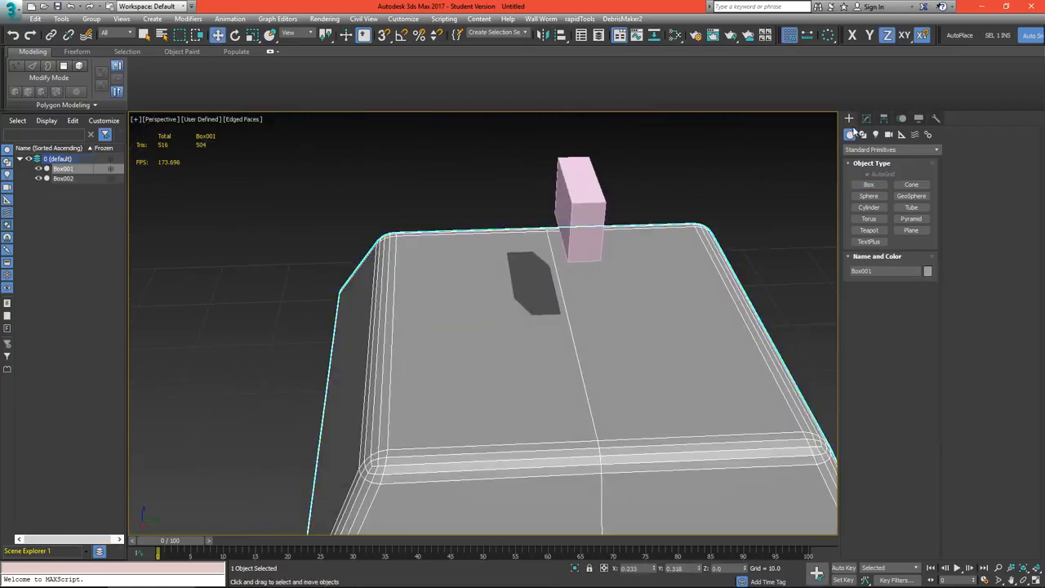
left_click(866, 119)
left_click(878, 267)
key("4")
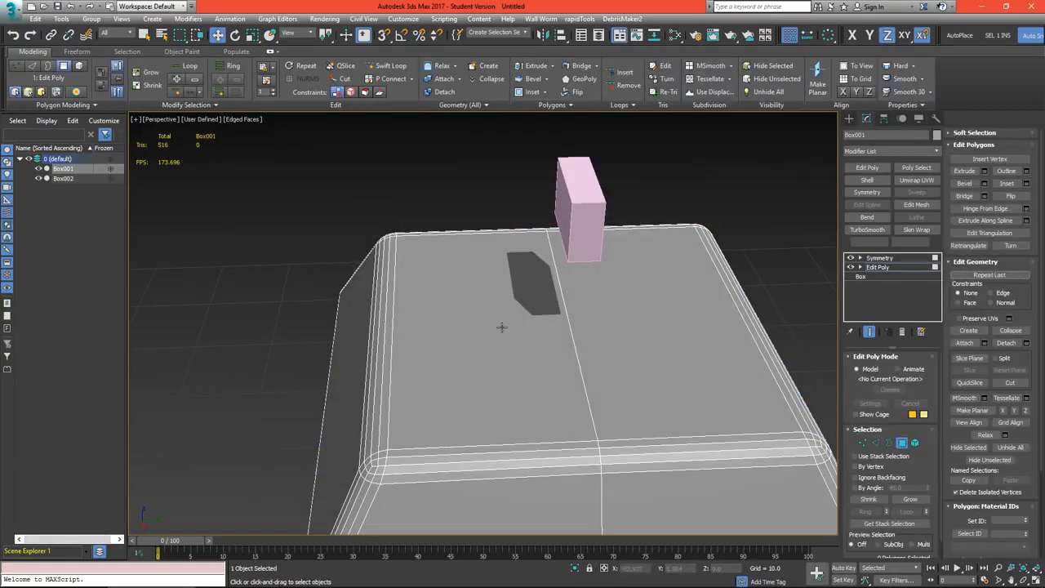
left_click(508, 326)
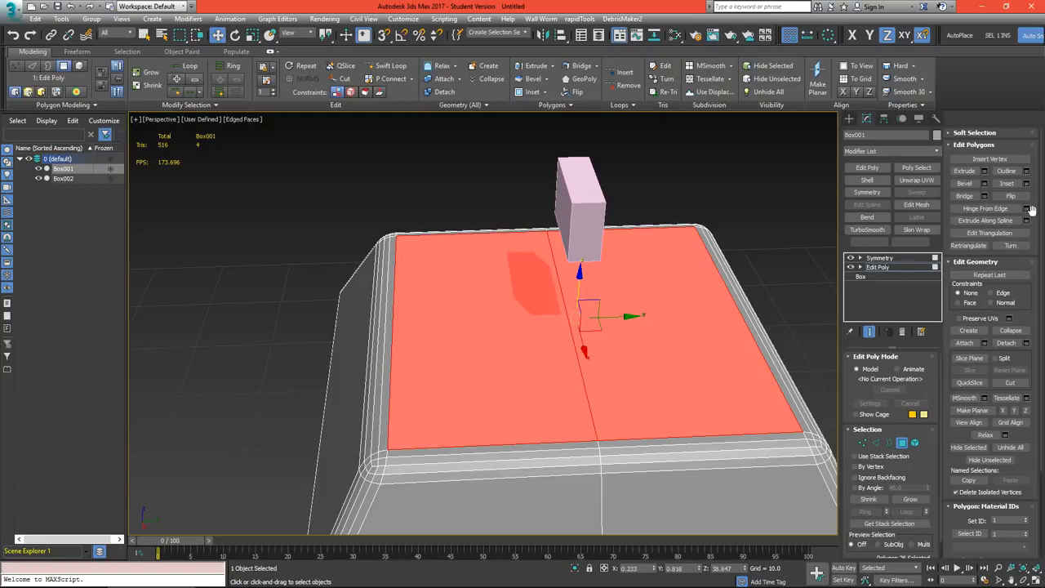
left_click(879, 257)
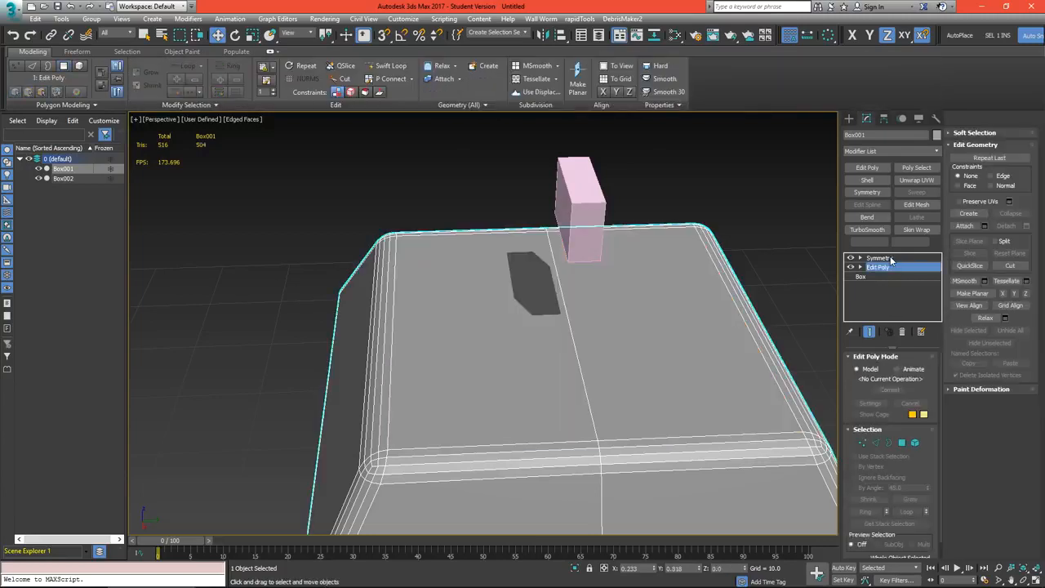
- Add an Edit Poly modifier above Symmetry and select both polygons of the hood's flat top
left_click(867, 167)
key("4")
left_click(589, 380)
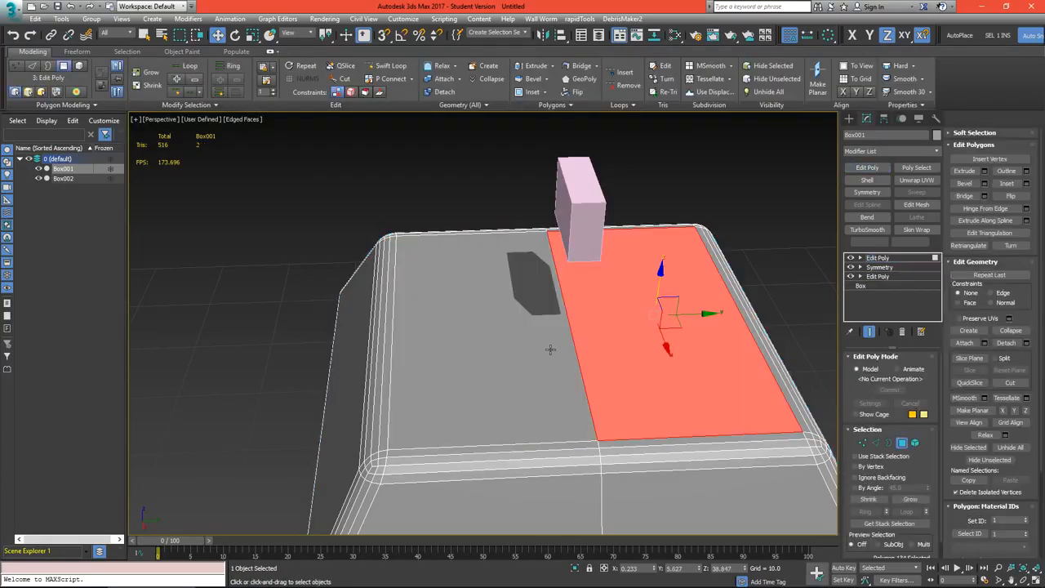
left_click(547, 347, "ctrl")
- Inset the hood's two top polygons inward as a group
left_click(1026, 185)
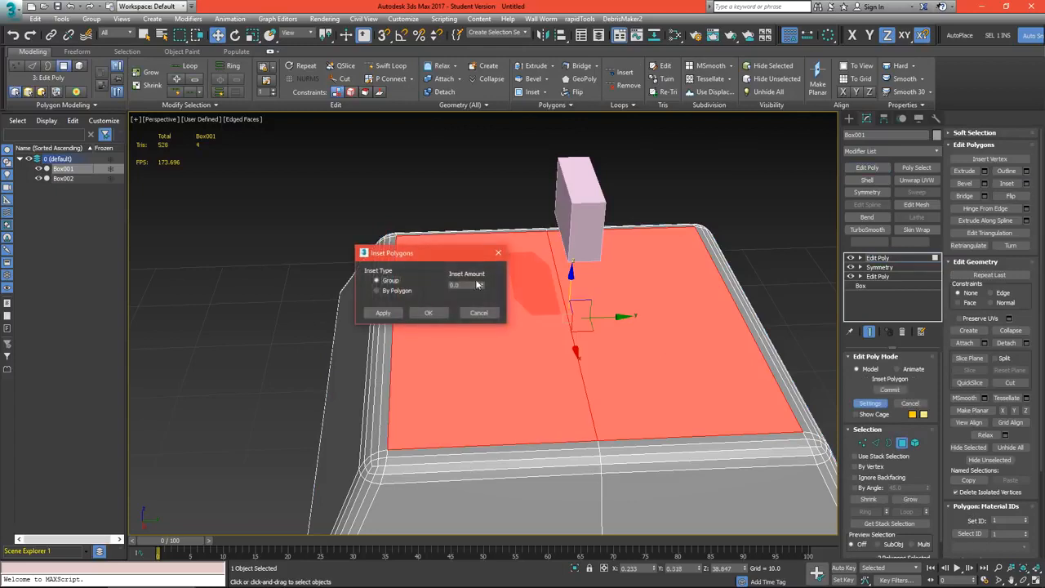
left_click_drag(480, 285, 475, 14)
left_click(428, 312)
- Extrude the inset top polygons upward into a low rectangular block
key("shift+e")
left_click_drag(537, 347, 536, 337)
middle_click_drag(536, 337, 651, 325, "alt")
- Select all the edges around the flat top of the raised block
key("2")
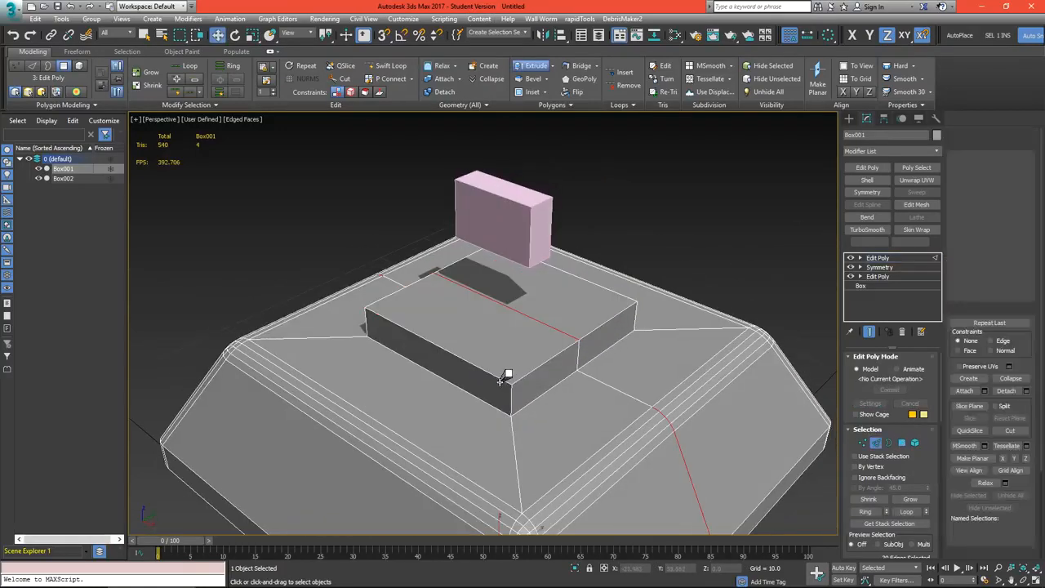
key("2")
key("2")
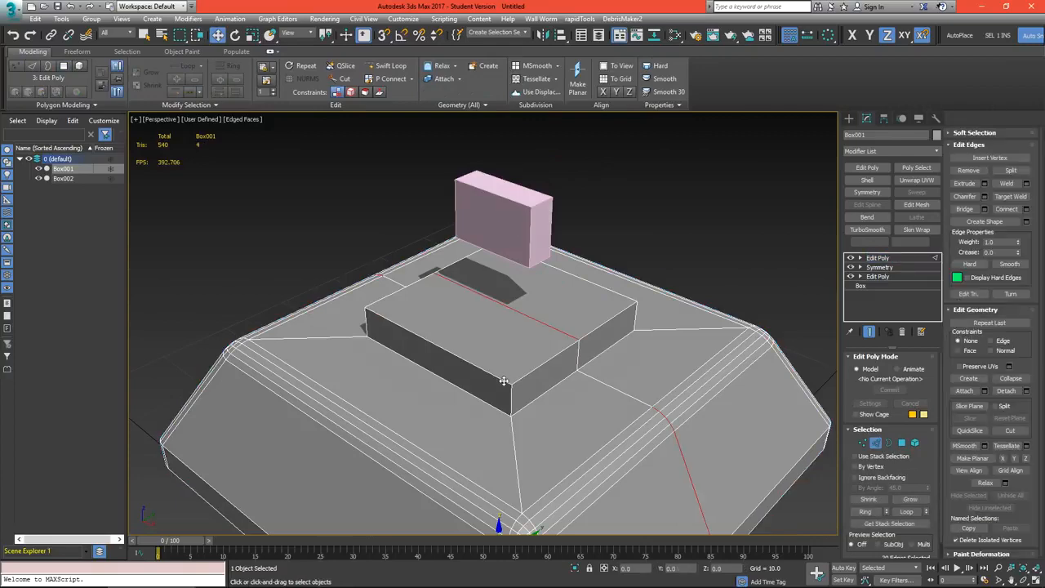
left_click(504, 380)
left_click(534, 370, "ctrl")
left_click(600, 327, "ctrl")
left_click(608, 289, "ctrl")
middle_click_drag(584, 296, 718, 306, "alt")
left_click(521, 377, "ctrl")
left_click(637, 402, "ctrl")
left_click(647, 414, "ctrl")
middle_click_drag(647, 414, 563, 373, "alt")
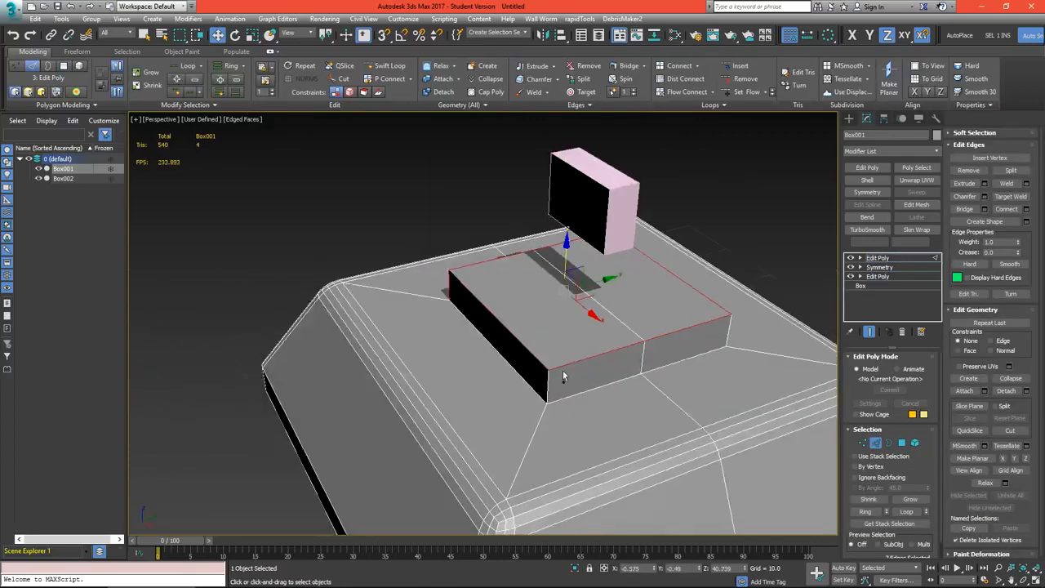
- Add the raised block's vertical corner edges to the edge selection
left_click(550, 382, "ctrl")
left_click(724, 338, "ctrl")
middle_click_drag(724, 337, 590, 347, "alt")
left_click(590, 347, "ctrl")
mouse_move(589, 347)
middle_mouse_down()
mouse_move(446, 327)
mouse_move(520, 343)
mouse_move(581, 338)
middle_mouse_up()
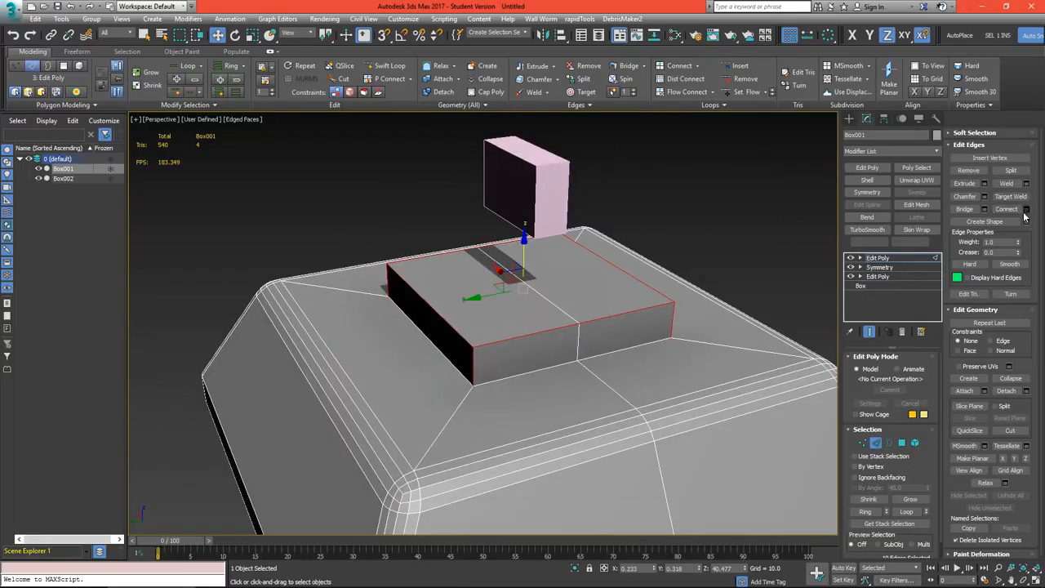
- Quad-chamfer the raised block's selected edges by 1.0 with 2 segments and a tension of 0.5
left_click(983, 196)
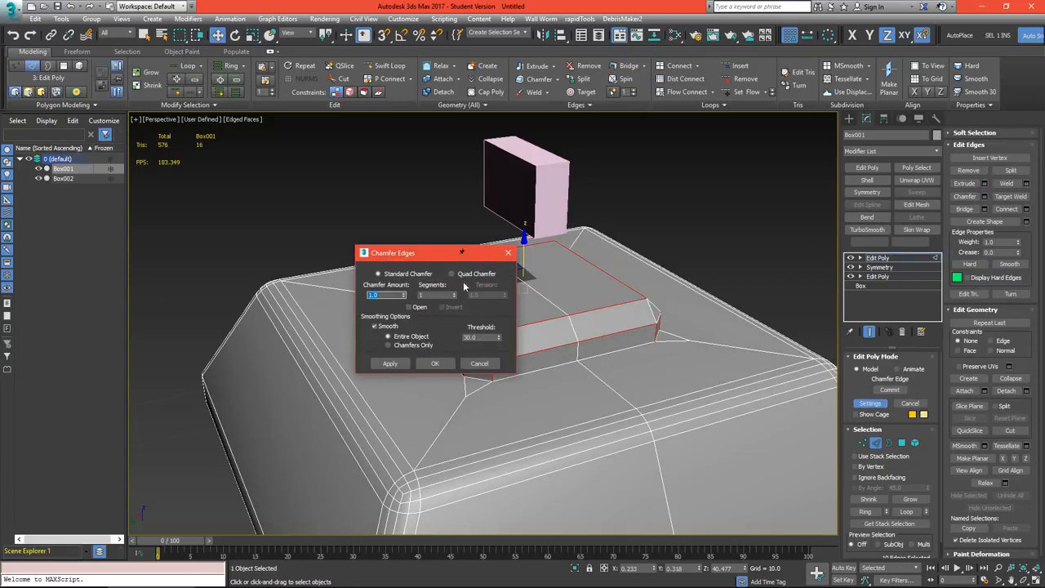
left_click_drag(392, 254, 698, 217)
key("z")
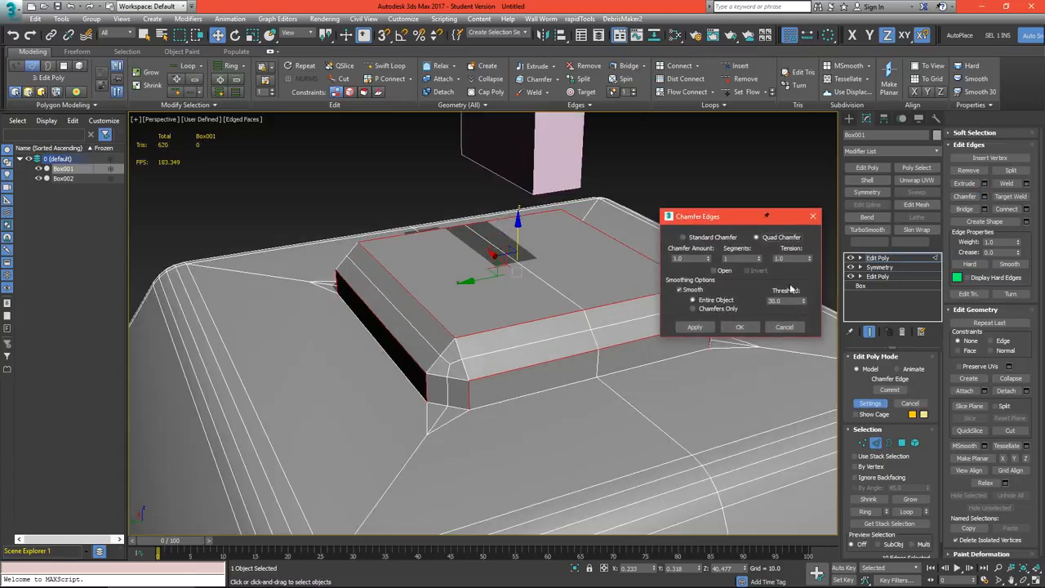
left_click_drag(809, 258, 810, 287)
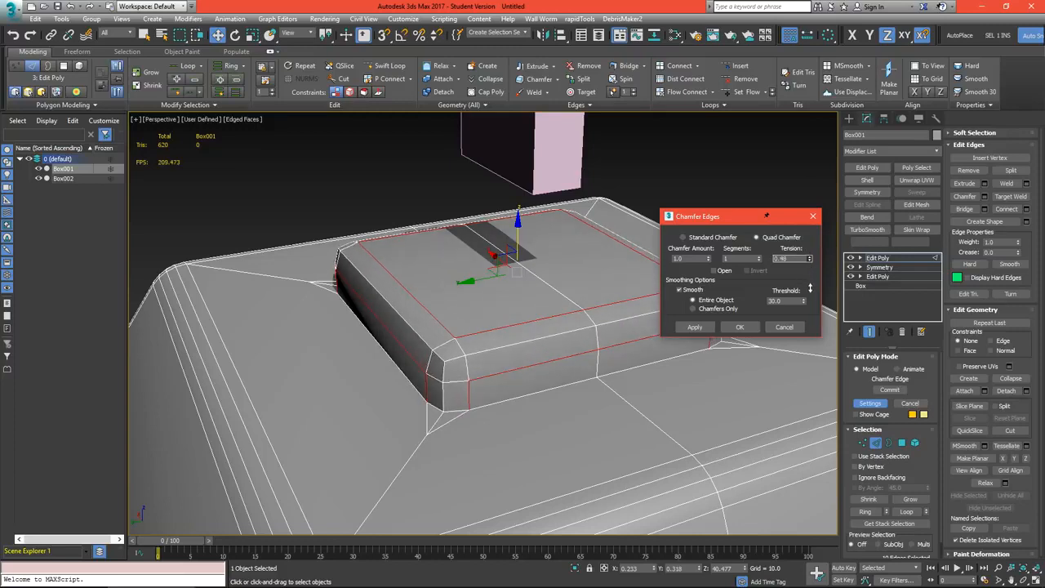
left_click(758, 258)
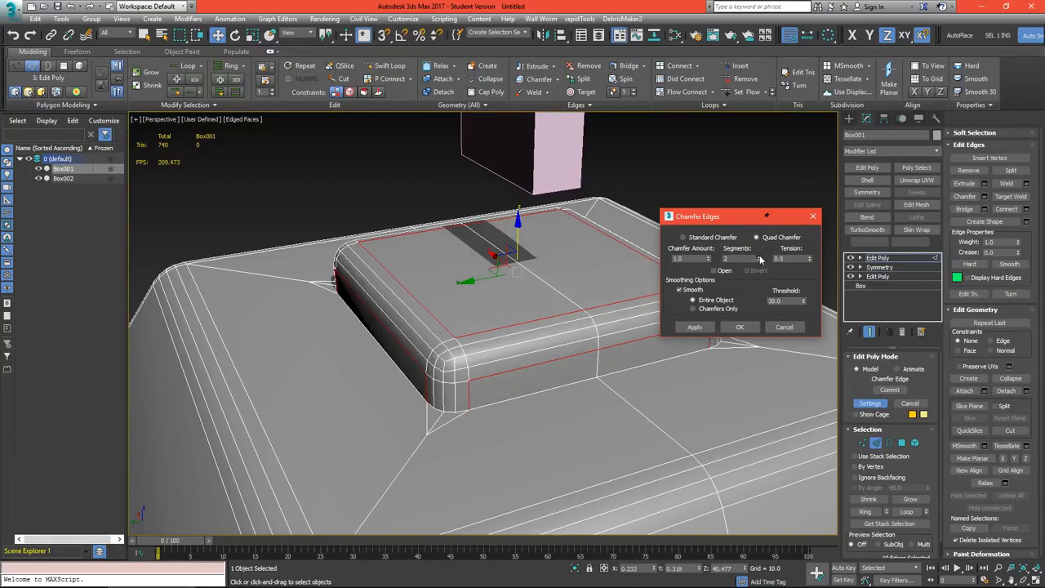
left_click(740, 327)
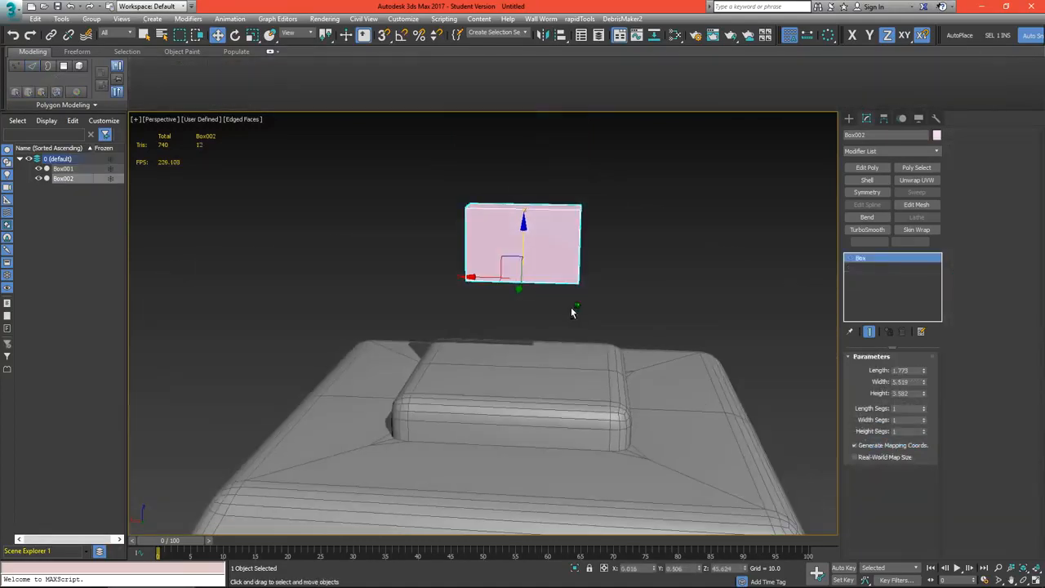
- Turn on 3D snapping with Vertex and Midpoint and snap the separate box vertically down onto the raised block's top
middle_click_drag(572, 310, 529, 311, "alt")
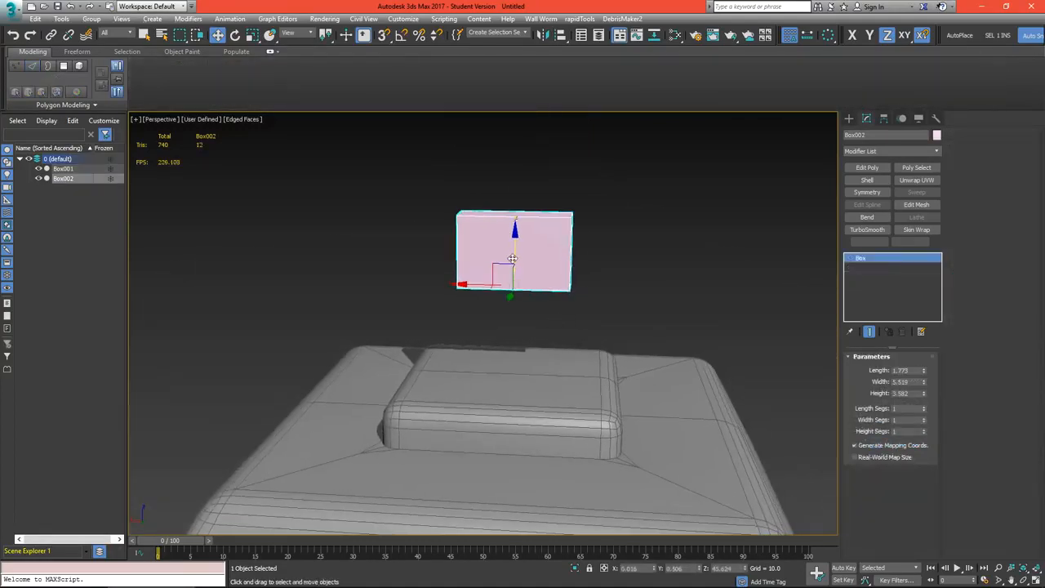
mouse_move(513, 259)
left_mouse_down()
mouse_move(532, 177)
mouse_move(516, 261)
left_mouse_up()
left_click(383, 34)
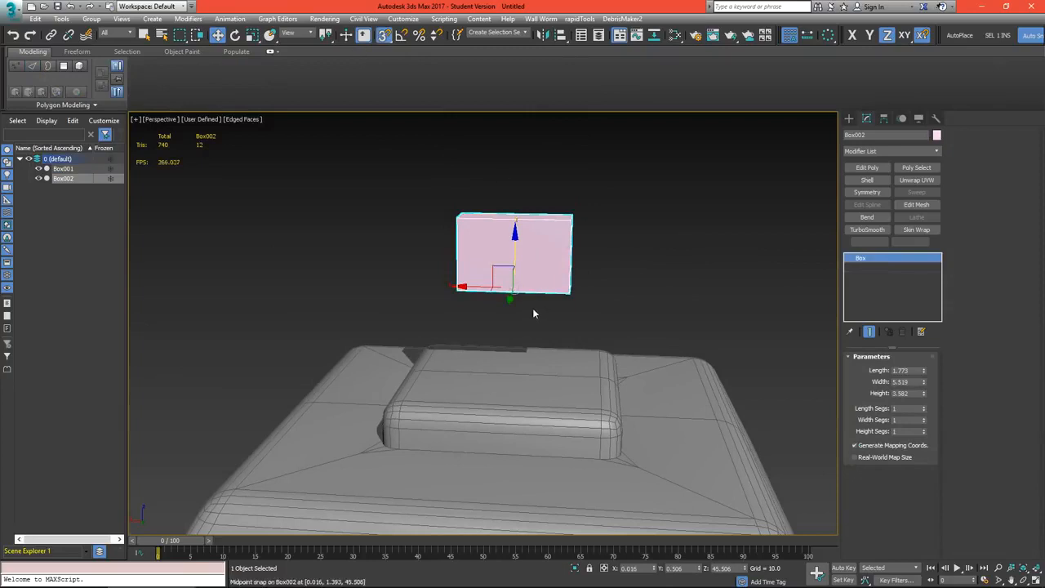
right_click(384, 35)
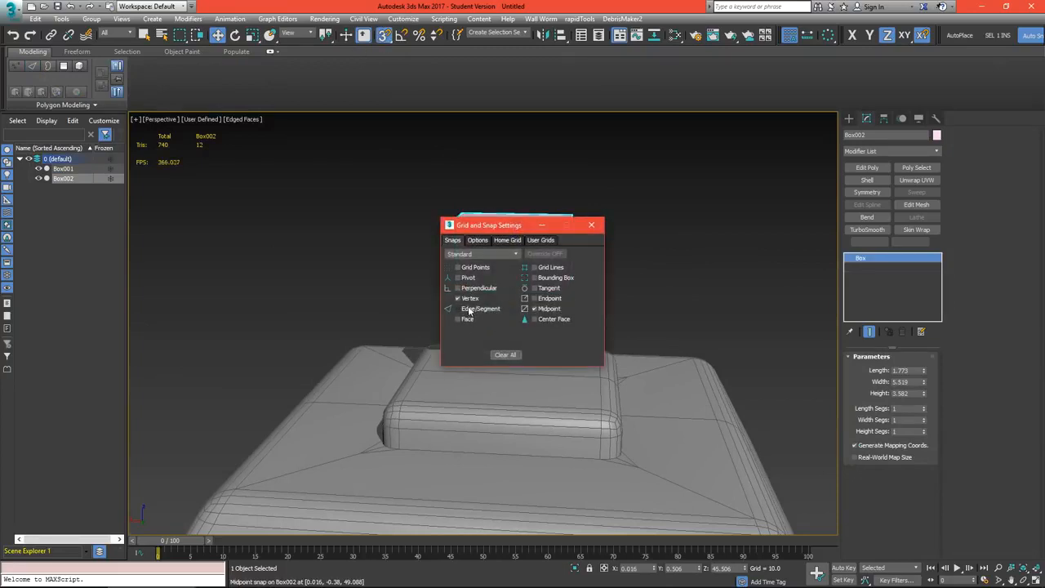
left_click(598, 227)
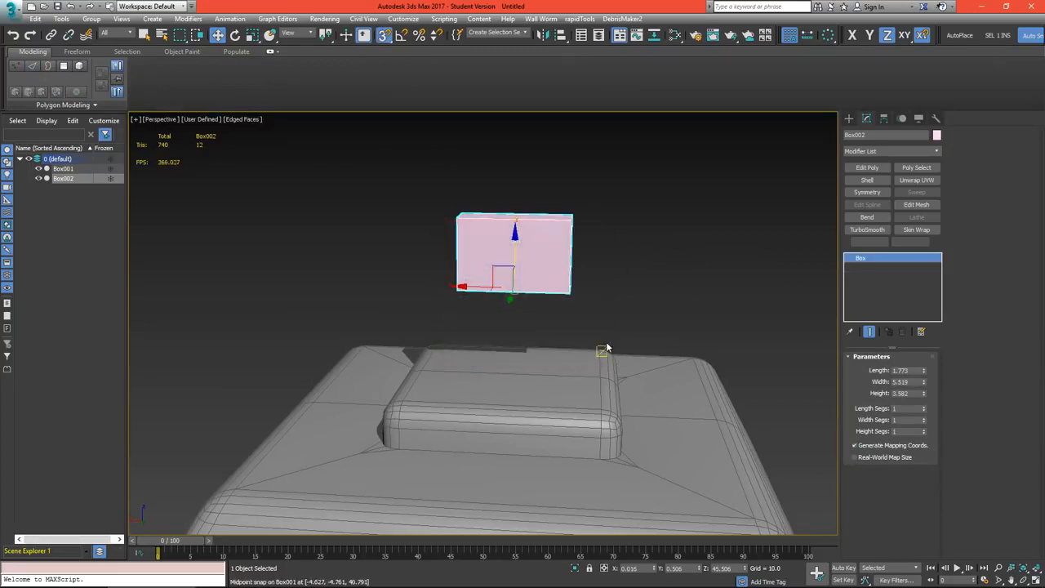
left_click_drag(513, 285, 461, 369)
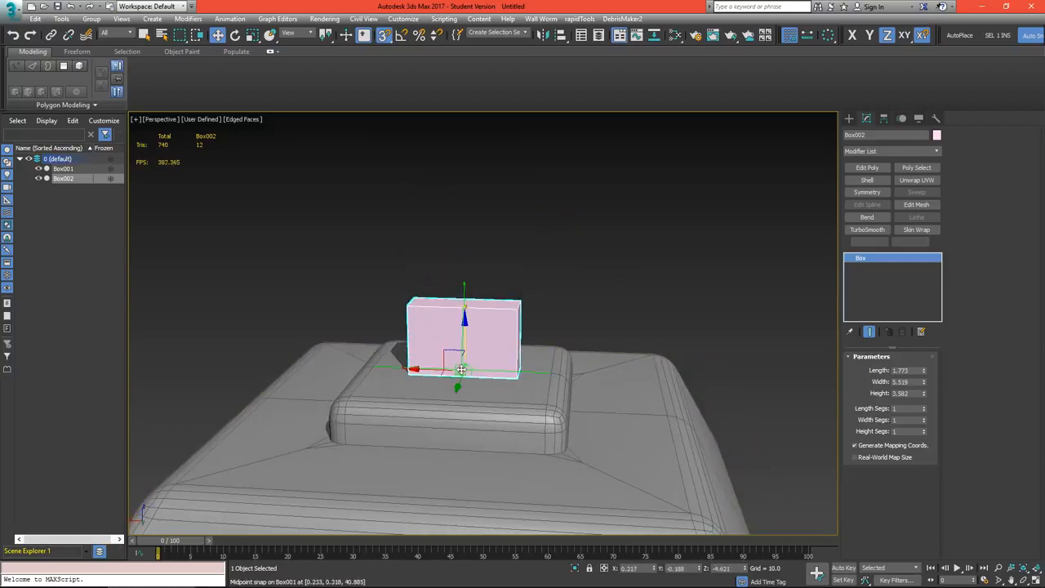
- Snap the box horizontally along both axes onto the centre of the raised block's top
right_click(613, 268, "shift")
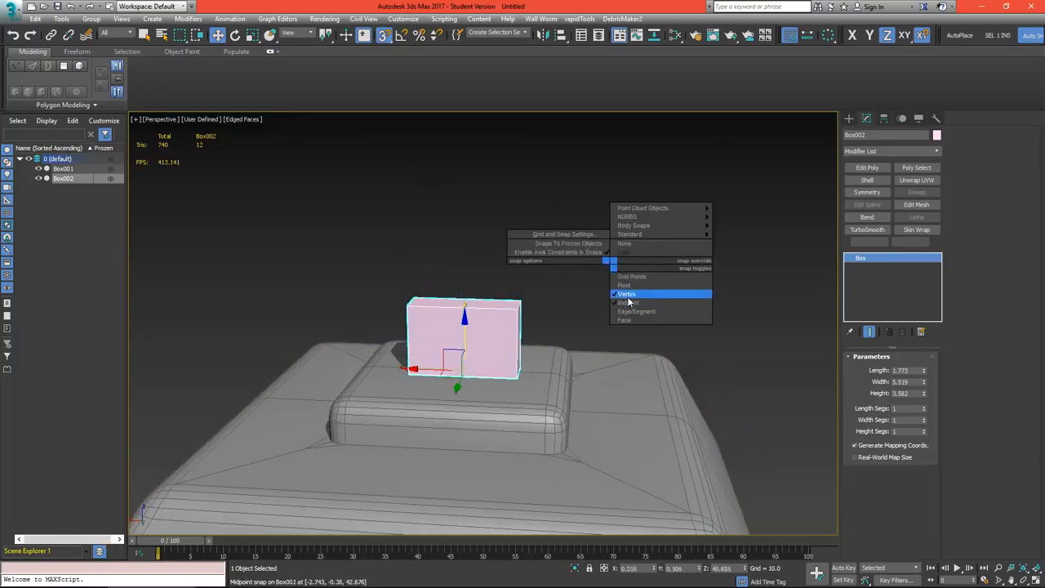
left_click(578, 295)
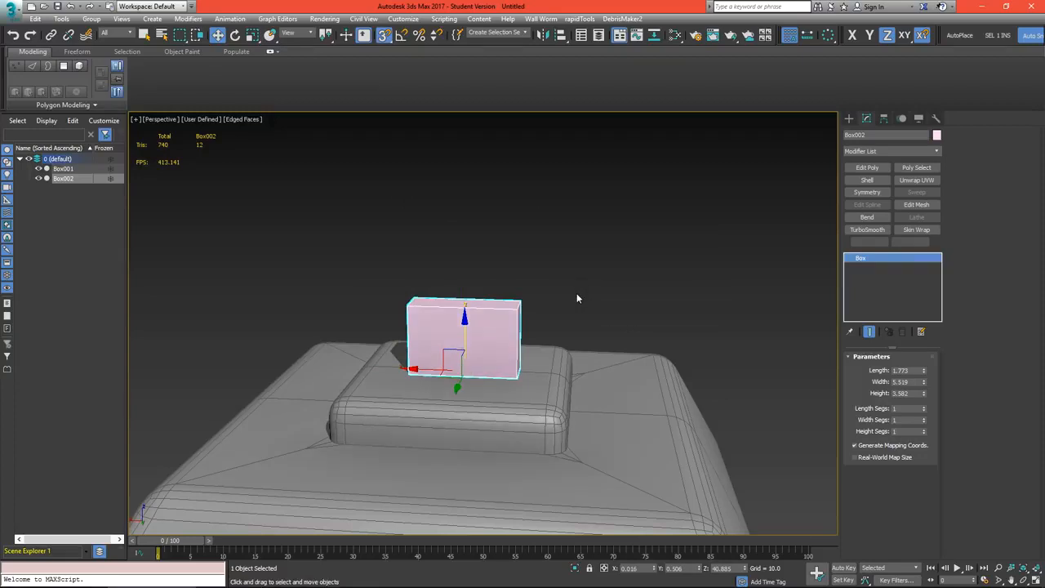
right_click(383, 36)
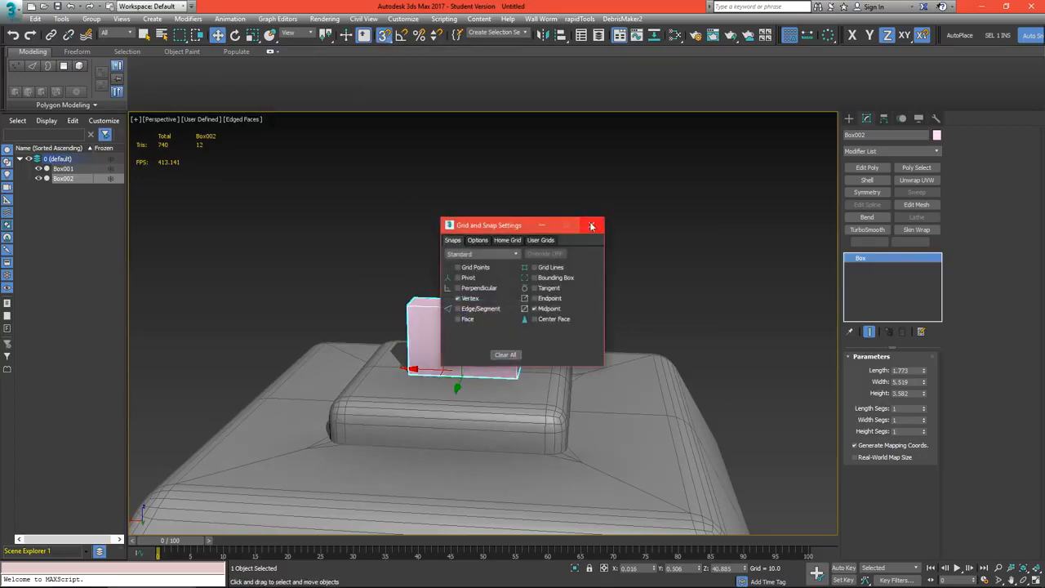
left_click(591, 226)
scroll(546, 338, "up", 3)
left_click_drag(540, 346, 552, 351)
middle_click_drag(553, 352, 461, 372, "alt")
left_click_drag(463, 371, 459, 452)
middle_click_drag(457, 380, 546, 413, "alt")
left_click_drag(418, 402, 359, 498)
scroll(444, 381, "down", 4)
middle_click_drag(443, 380, 676, 311, "alt")
scroll(556, 223, "down", 3)
scroll(674, 249, "up", 6)
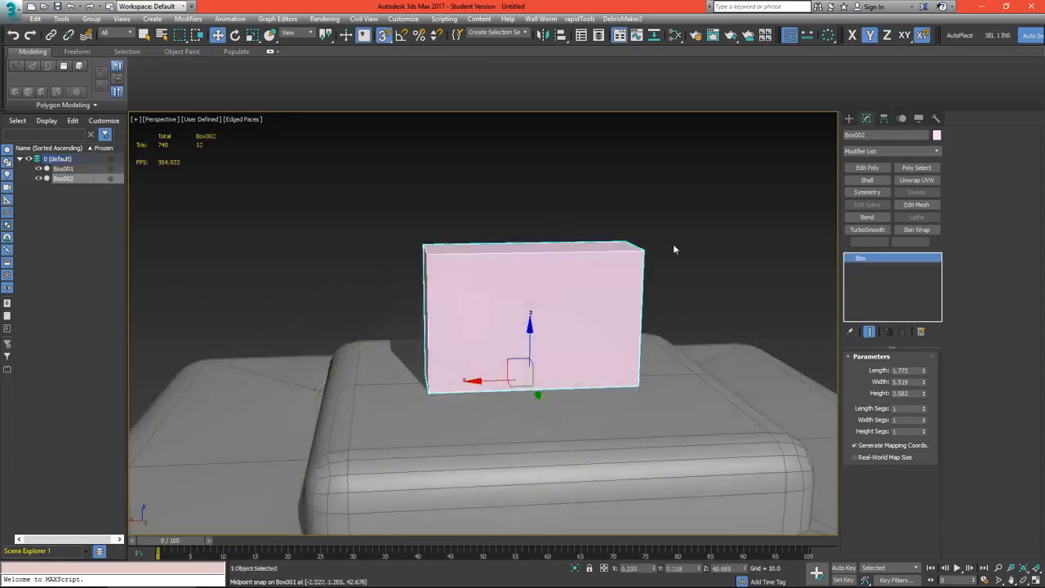
- Set the box's width segments and height segments to 3
left_click(924, 418)
left_click(925, 419)
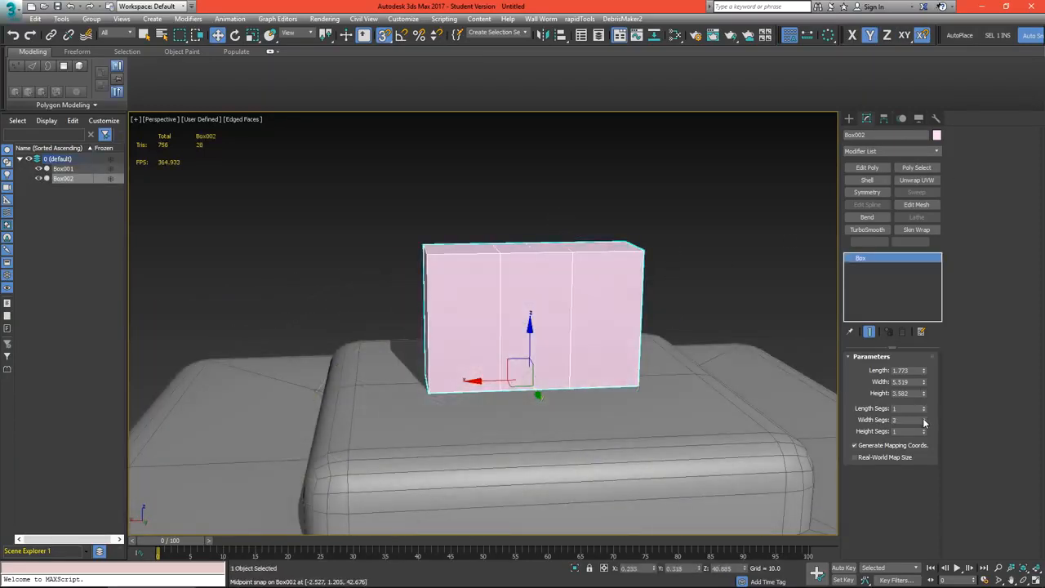
left_click(924, 429)
left_click(924, 429)
middle_click_drag(718, 368, 694, 338, "alt")
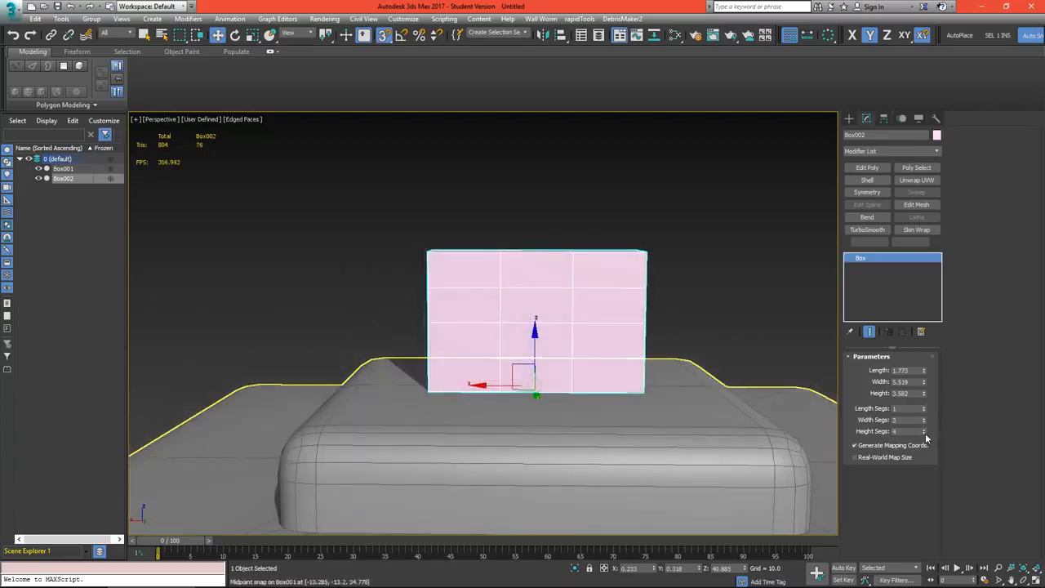
left_click(924, 434)
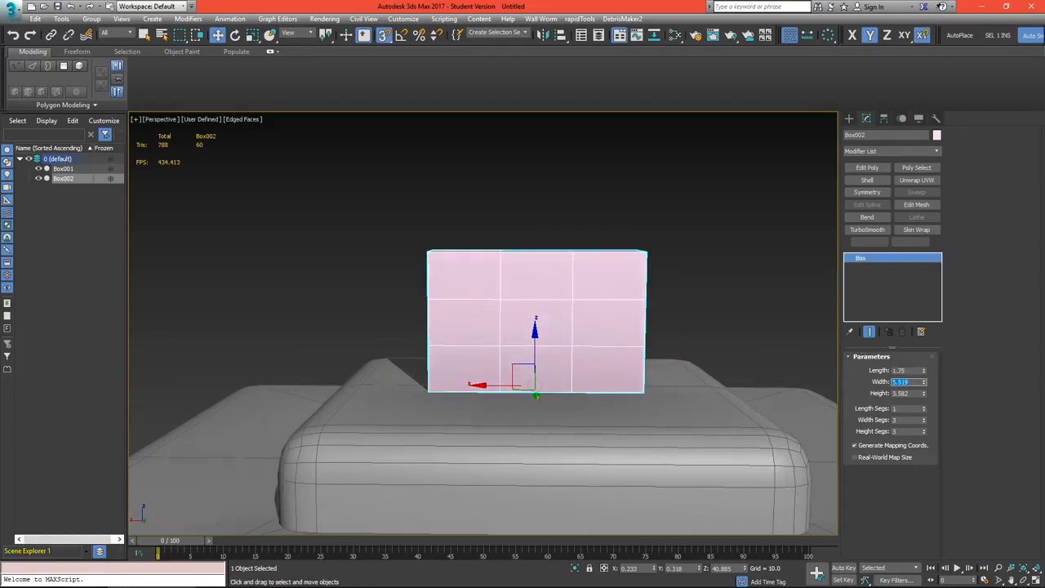
- Set the box's width and height to 5.0
type("5")
key("Tab")
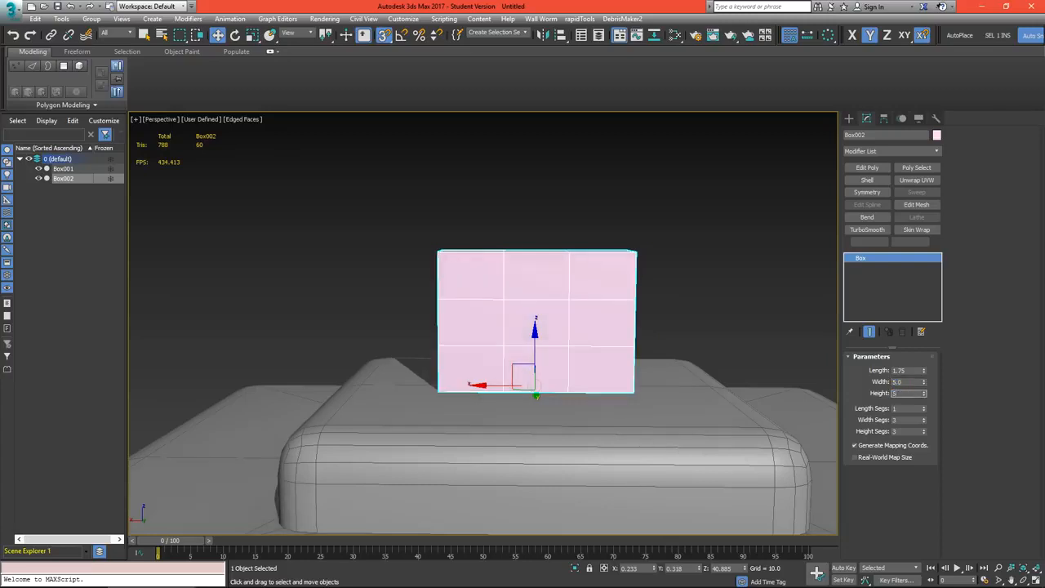
type("5")
key("Return")
middle_click_drag(581, 305, 615, 309, "alt")
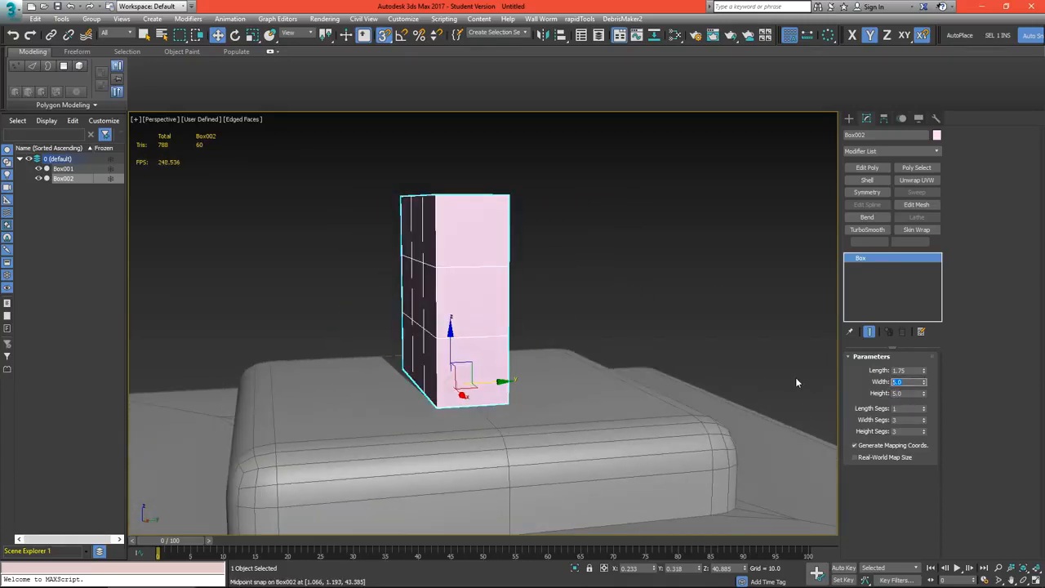
- Resize the box to a width and height of 3.5 and a length of 1.25
type("3.5")
key("Tab")
type("3.5")
key("Tab")
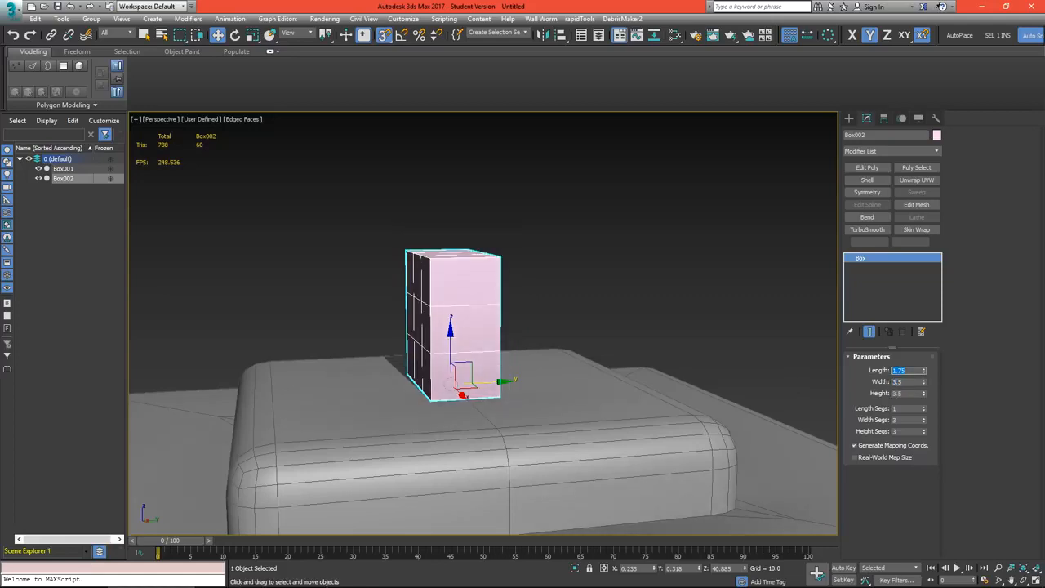
type("1.25")
key("Return")
middle_click_drag(432, 343, 317, 335, "alt")
middle_click_drag(448, 317, 464, 332, "alt")
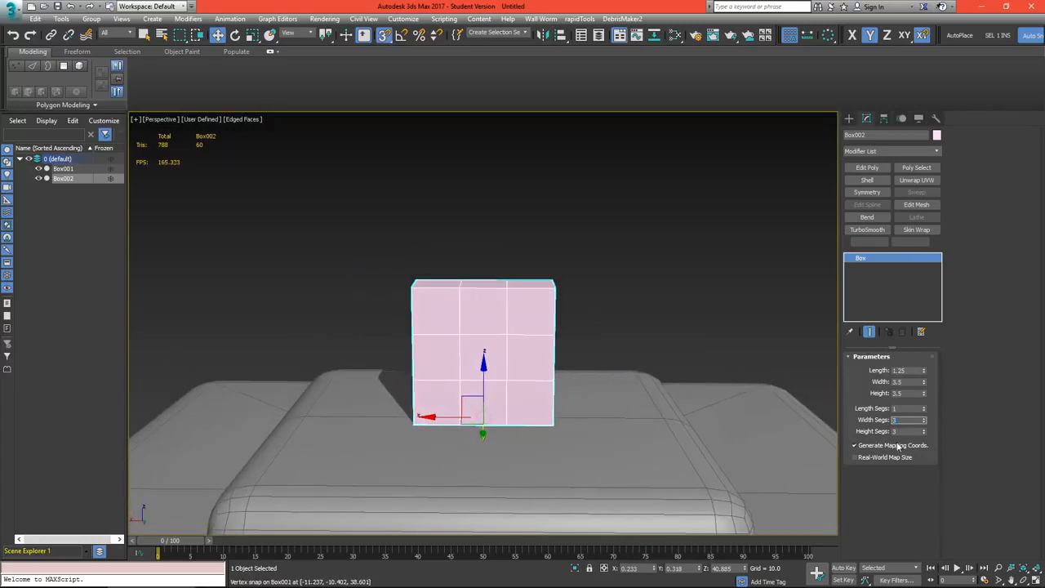
- Reduce the box's width and height segments to 1 and add an Edit Poly modifier
type("1")
key("Tab")
middle_click_drag(500, 355, 578, 371)
left_click(867, 168)
middle_click_drag(618, 315, 618, 313, "alt")
- Isolate the box, delete its bottom polygon, and end the isolation
key("alt+q")
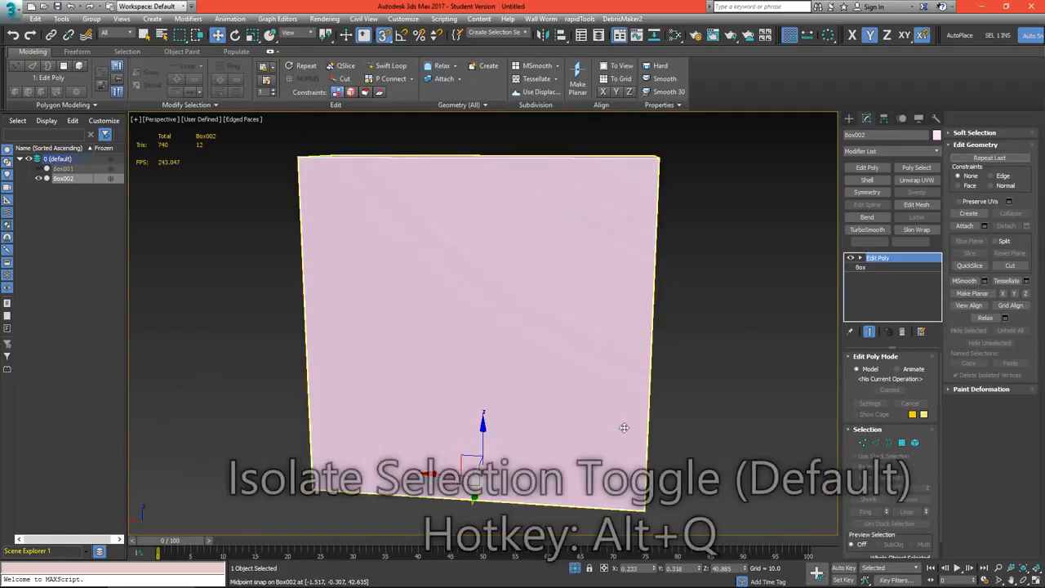
middle_click_drag(658, 403, 615, 362, "alt")
key("4")
left_click(555, 414)
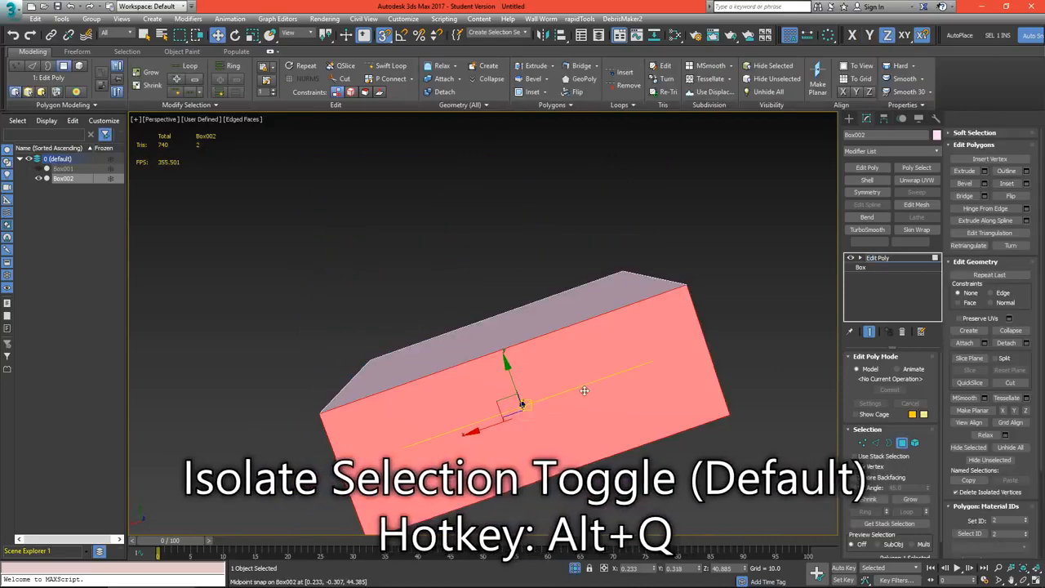
key("Delete")
middle_click_drag(612, 310, 637, 360, "alt")
key("alt+q")
middle_click_drag(567, 283, 544, 310, "alt")
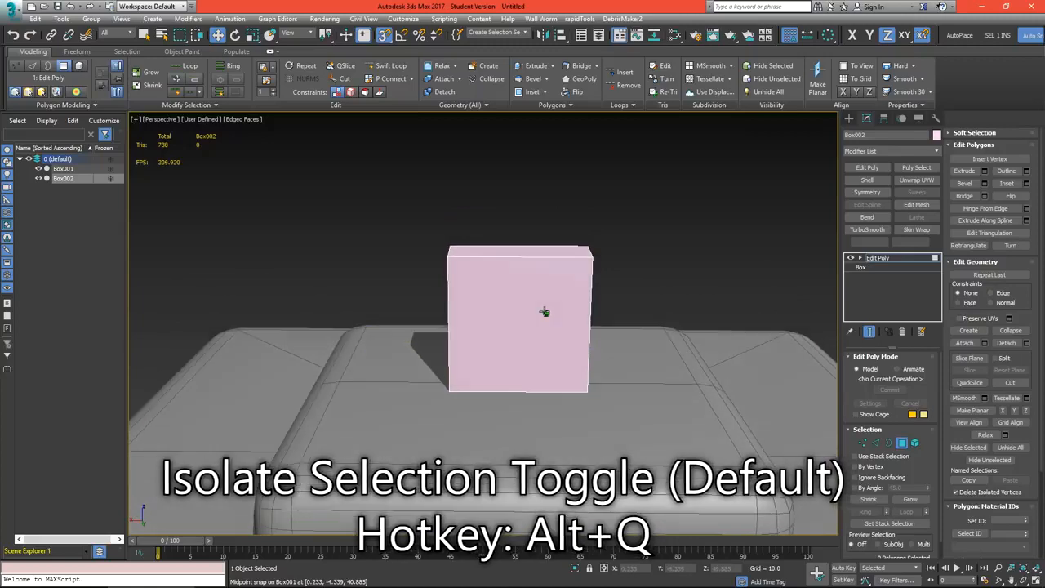
- Turn off snapping and select the box's horizontal edges running along its width at top and bottom
key("2")
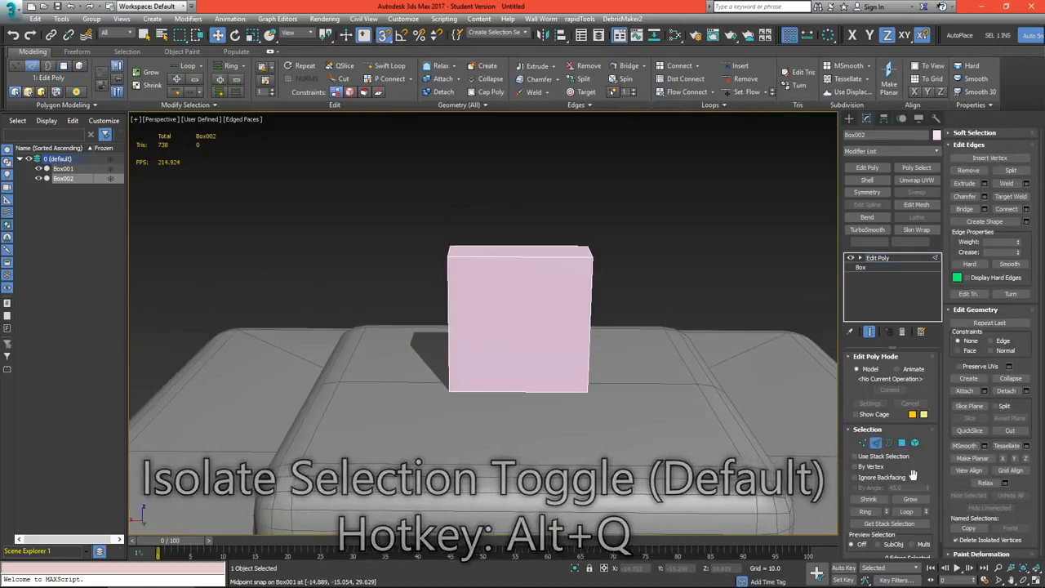
key("s")
left_click_drag(493, 215, 486, 379)
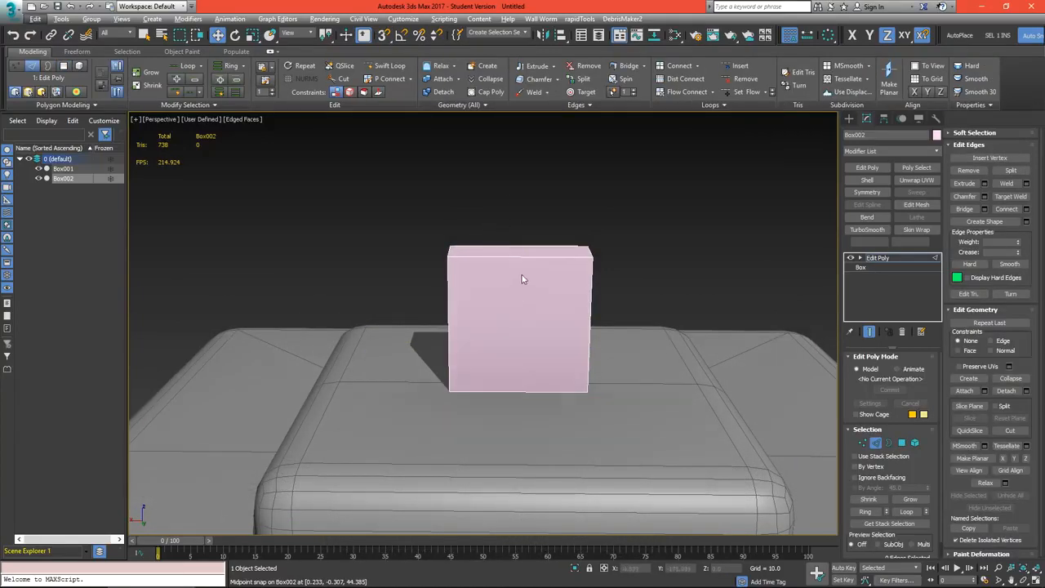
left_click_drag(525, 273, 531, 444)
middle_click_drag(531, 444, 479, 287, "alt")
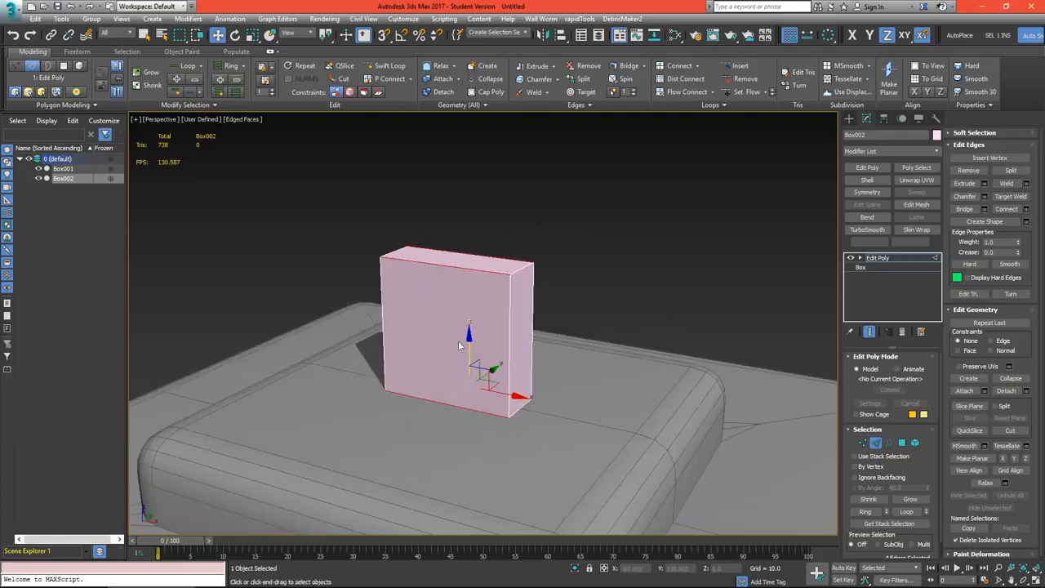
middle_click_drag(459, 343, 523, 358, "alt")
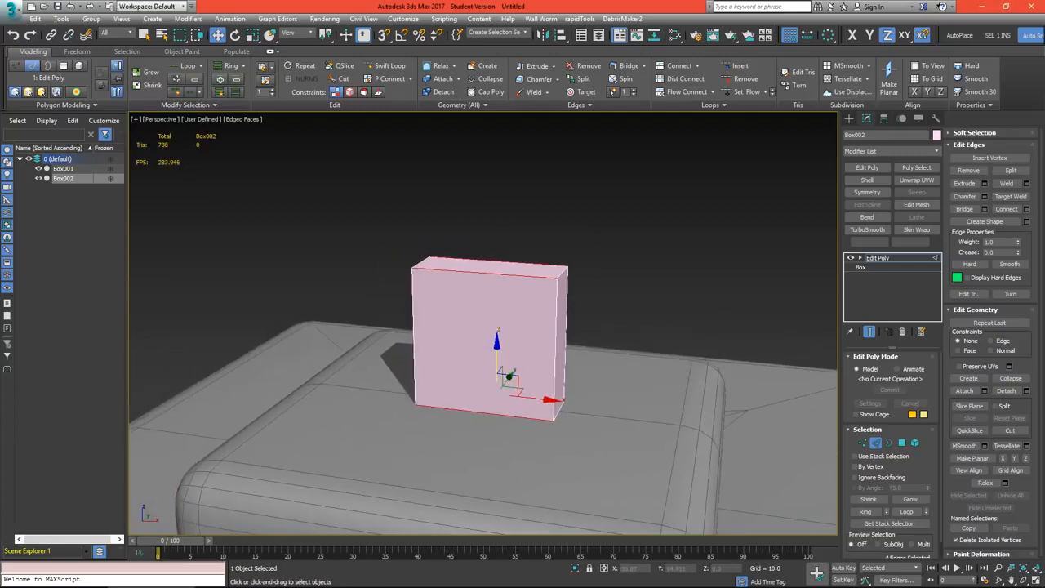
- Connect the selected edges with 2 segments and a pinch of 65
left_click(1026, 209)
left_click(731, 244)
middle_click_drag(513, 325, 526, 320, "alt")
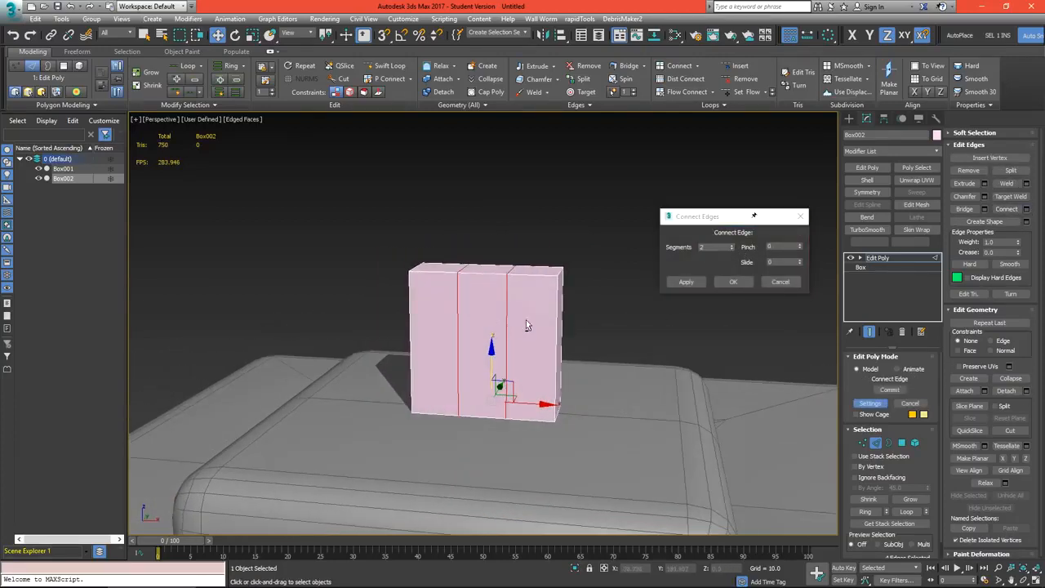
left_click_drag(799, 247, 792, 202)
middle_click_drag(536, 309, 546, 302, "alt")
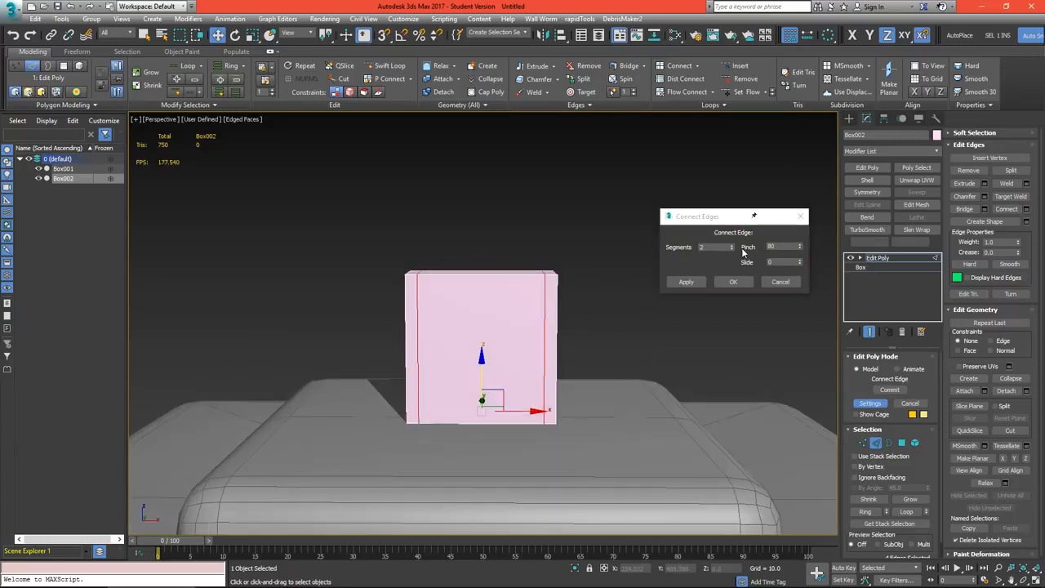
left_click_drag(801, 247, 800, 251)
left_click(732, 282)
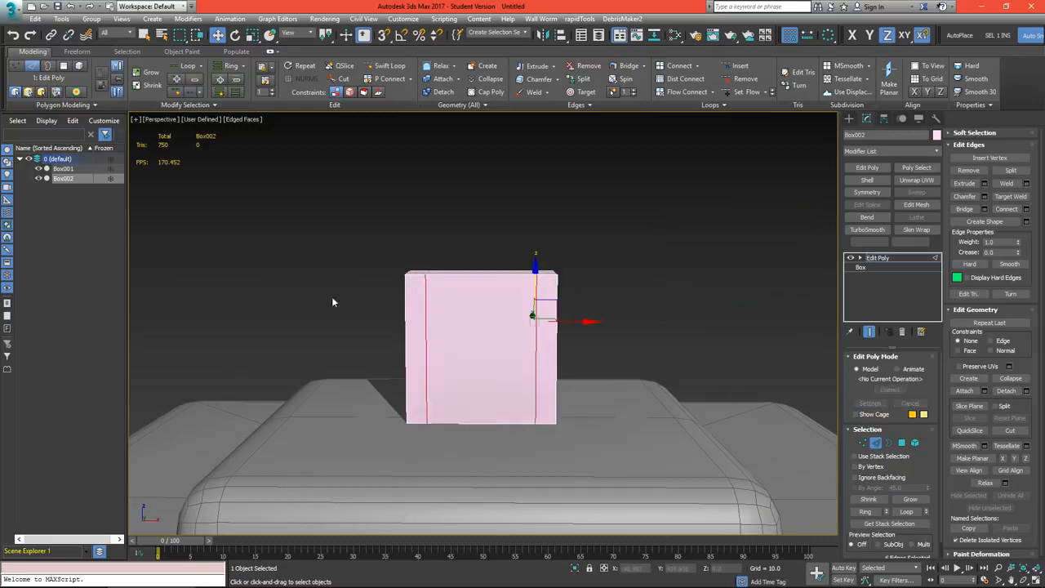
- Select all the box's vertical edges and connect them with 2 segments and a pinch of 65
left_click_drag(332, 302, 618, 348)
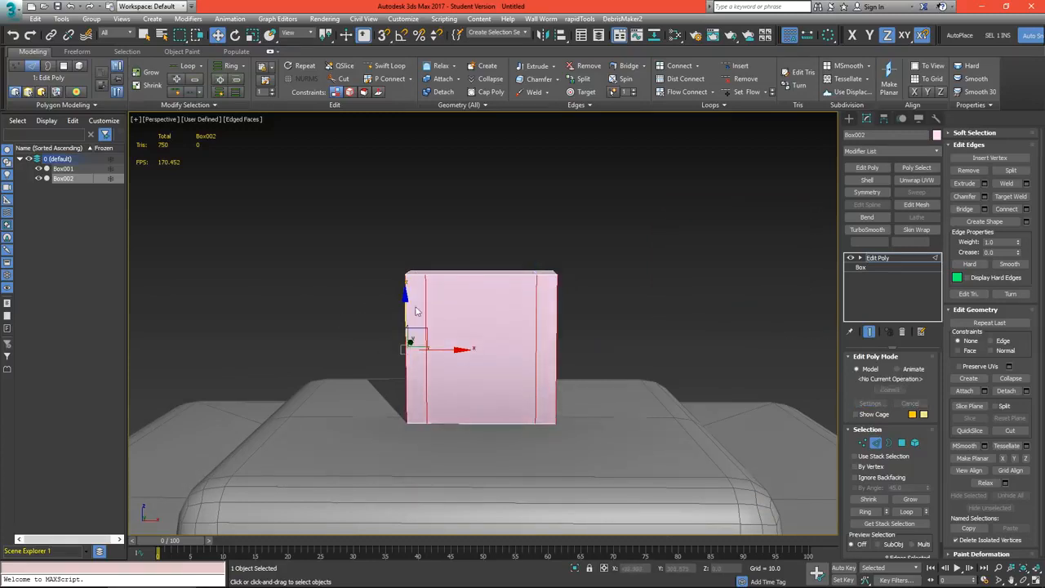
left_click(1026, 209)
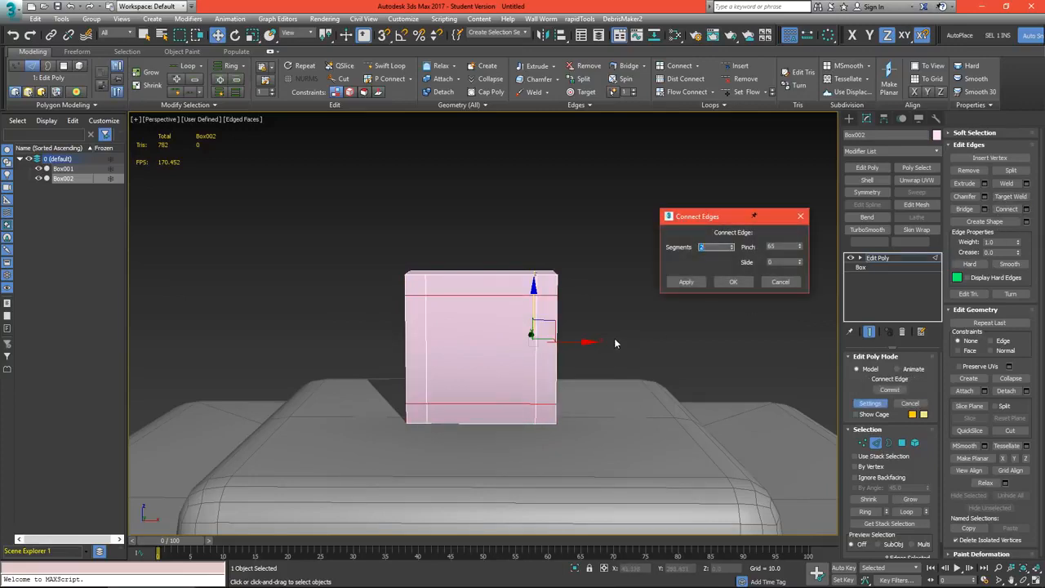
left_click(739, 283)
- Remove the lower horizontal edge loop running around the box
middle_click_drag(520, 369, 606, 407, "alt")
key("2")
key("2")
left_click(464, 399)
left_click(556, 367)
double_click(463, 393)
left_click(697, 301)
left_click(575, 386)
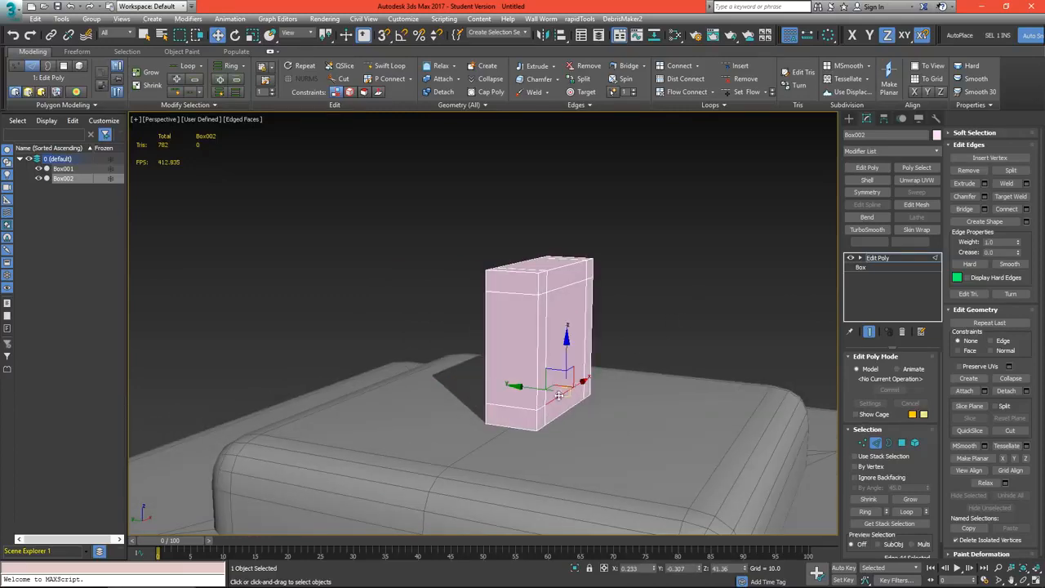
left_click(914, 512)
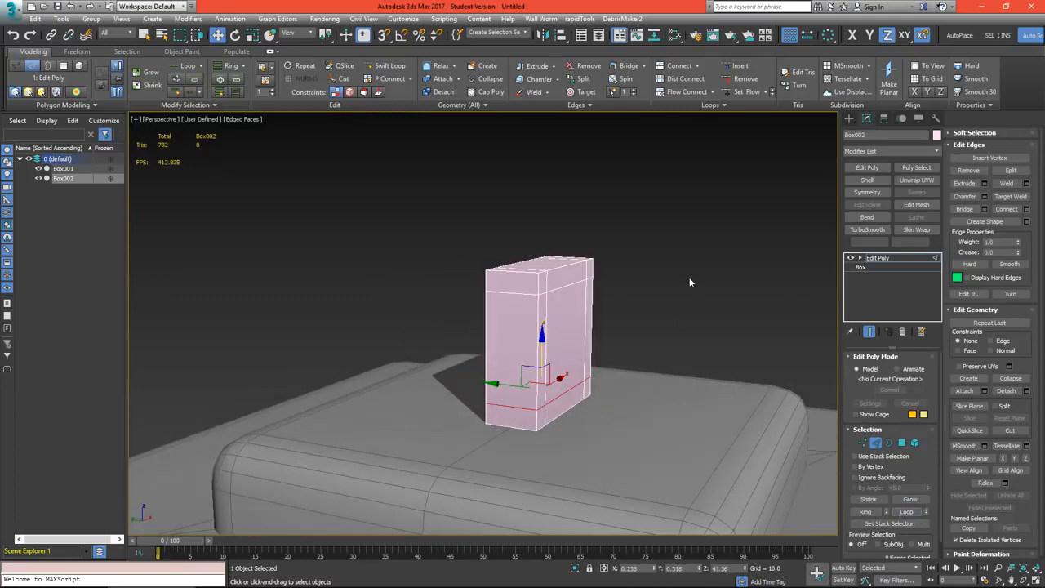
key("BackSpace")
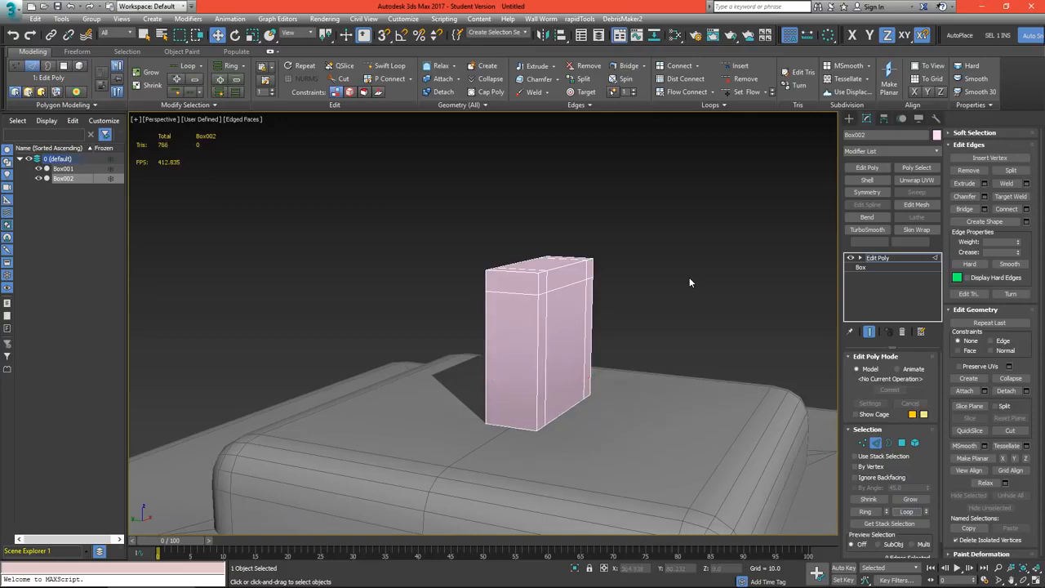
- Delete the large central polygons on the box's front and back to open it into a frame
key("1")
mouse_move(514, 383)
middle_mouse_down("alt")
mouse_move(527, 413)
mouse_move(548, 387)
mouse_move(530, 385)
middle_mouse_up("alt")
key("1")
key("4")
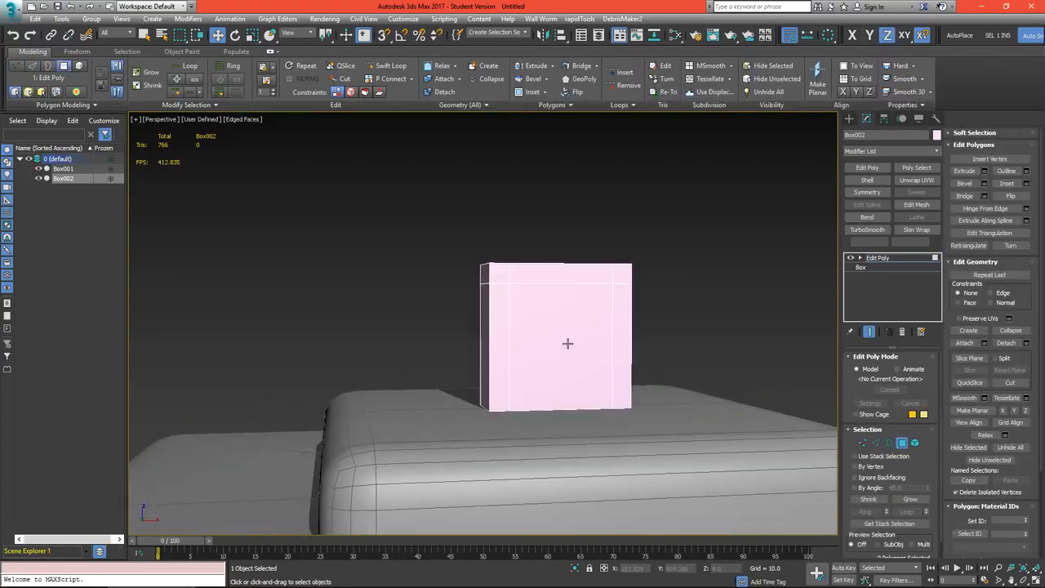
left_click(567, 343)
key("Delete")
middle_click_drag(567, 342, 449, 349, "alt")
left_click(449, 349)
key("Delete")
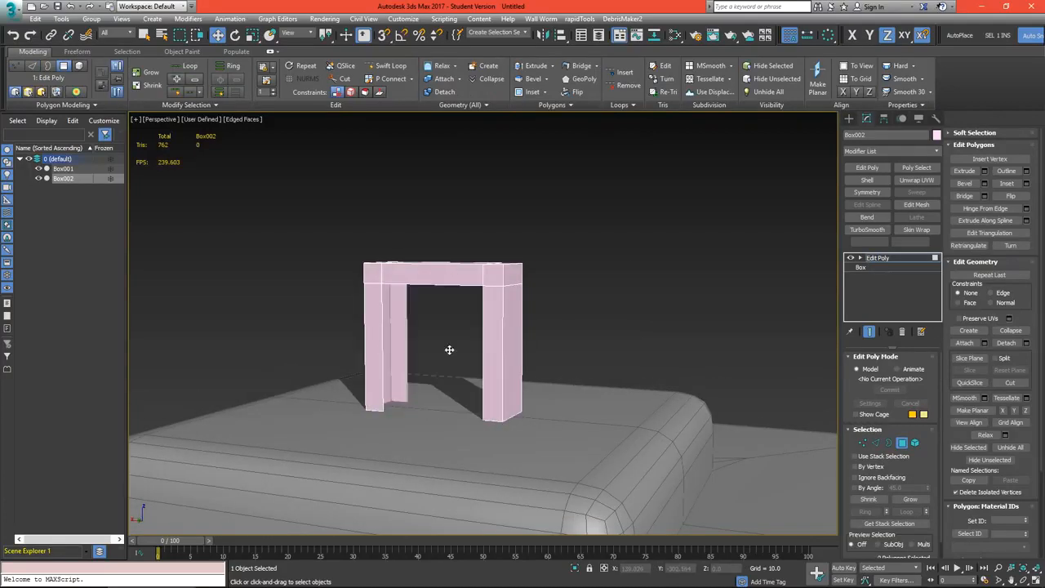
- Select the inner edges around the frame's front and back openings and bridge them to close the inner walls
middle_click_drag(406, 278, 424, 295, "alt")
scroll(395, 273, "up", 3)
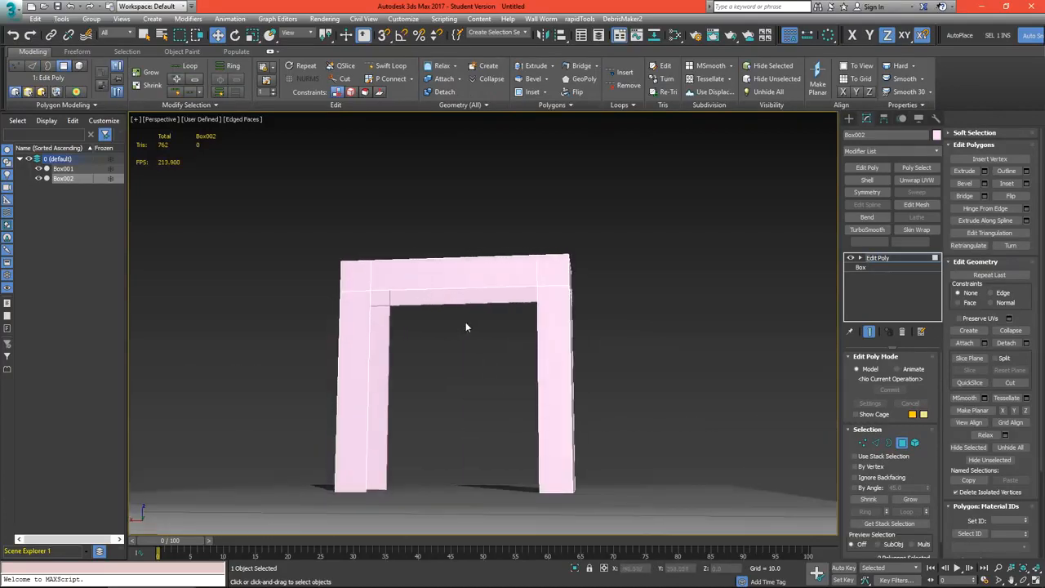
key("2")
left_click(457, 290)
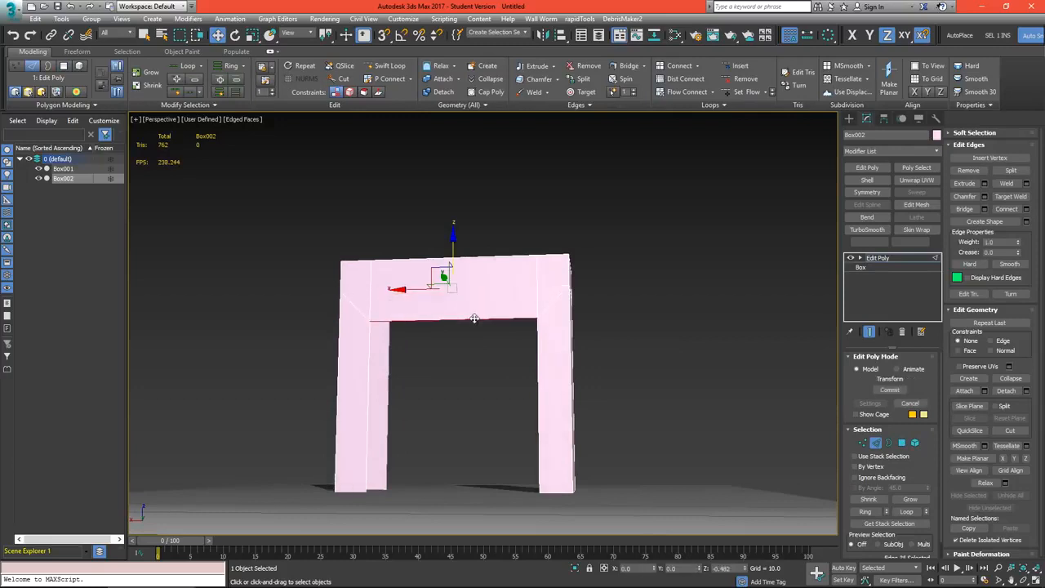
left_click(477, 288)
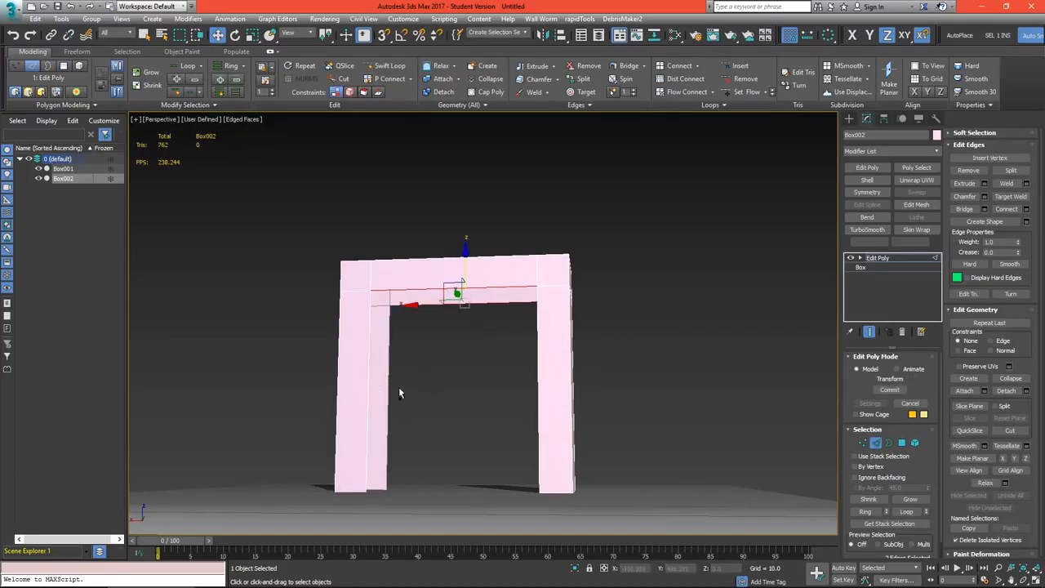
middle_click_drag(399, 394, 389, 400, "alt")
left_click(383, 404)
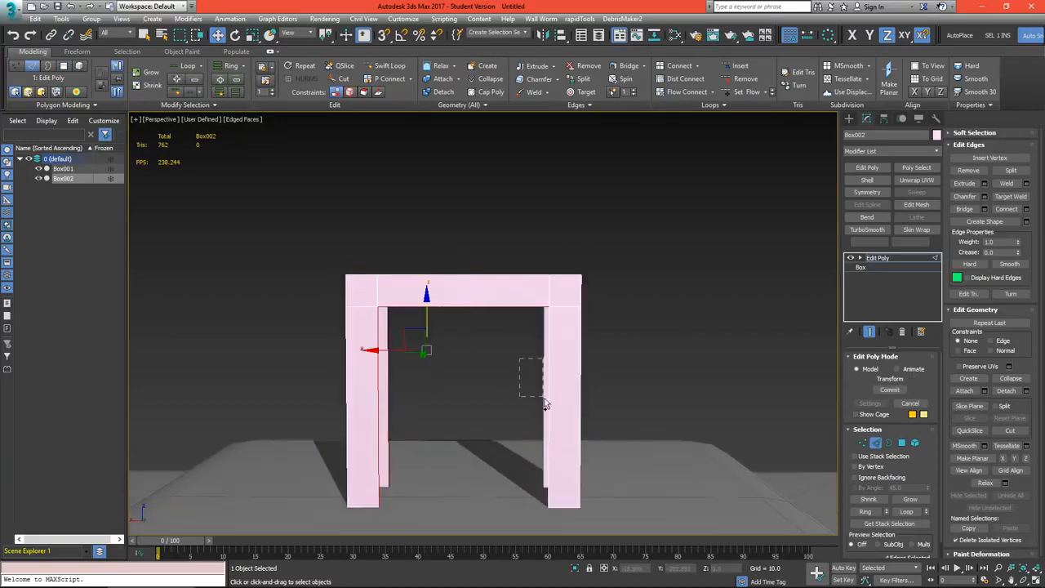
left_click_drag(552, 406, 554, 407, "ctrl")
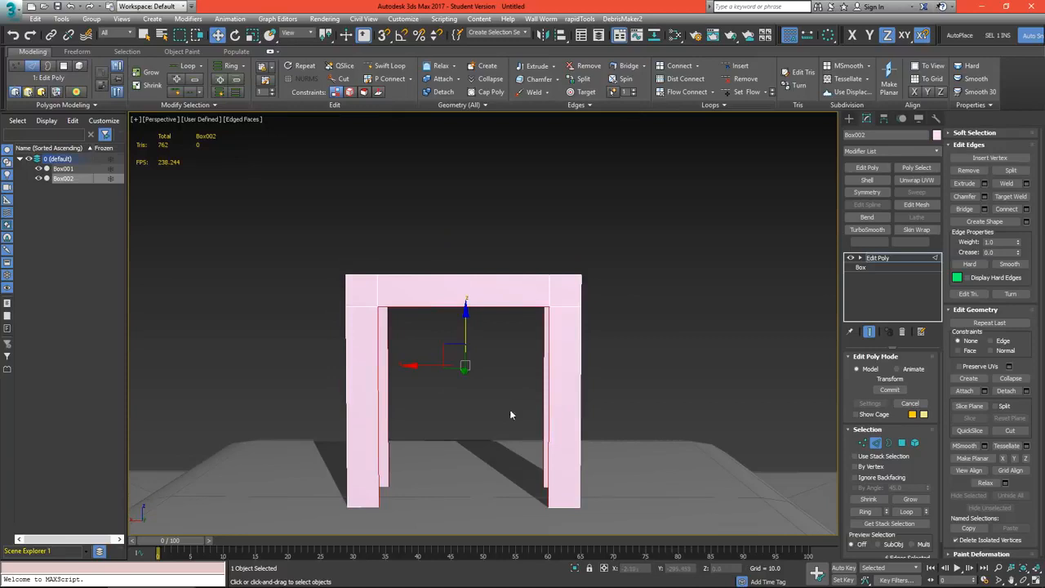
left_click(965, 209)
- Isolate the frame from the rest of the model and leave edge editing
scroll(524, 333, "up", 10)
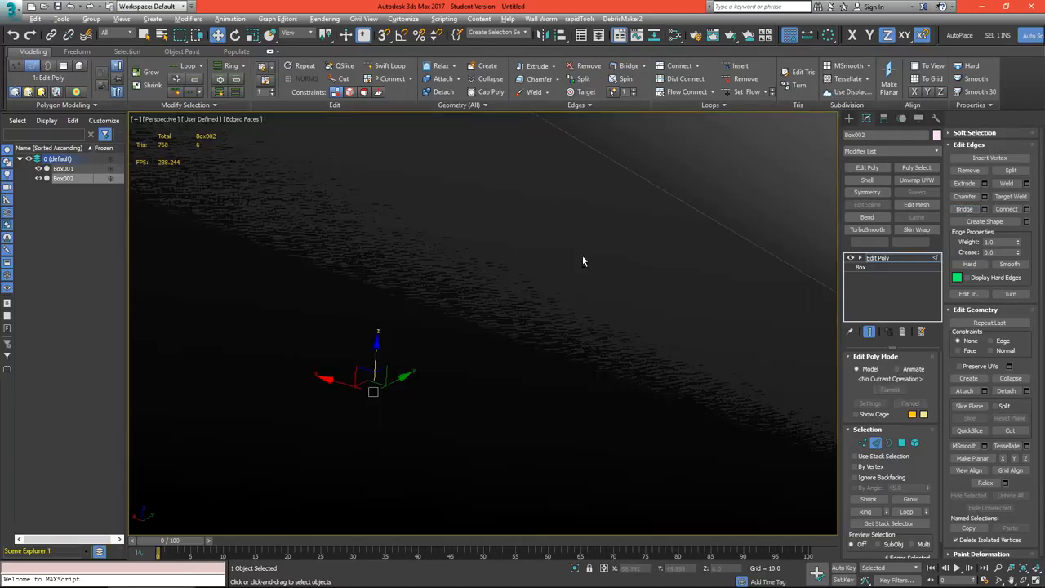
key("z")
middle_click_drag(496, 233, 430, 247, "alt")
scroll(441, 247, "down", 6)
middle_click_drag(478, 277, 490, 281, "alt")
scroll(526, 273, "down", 4)
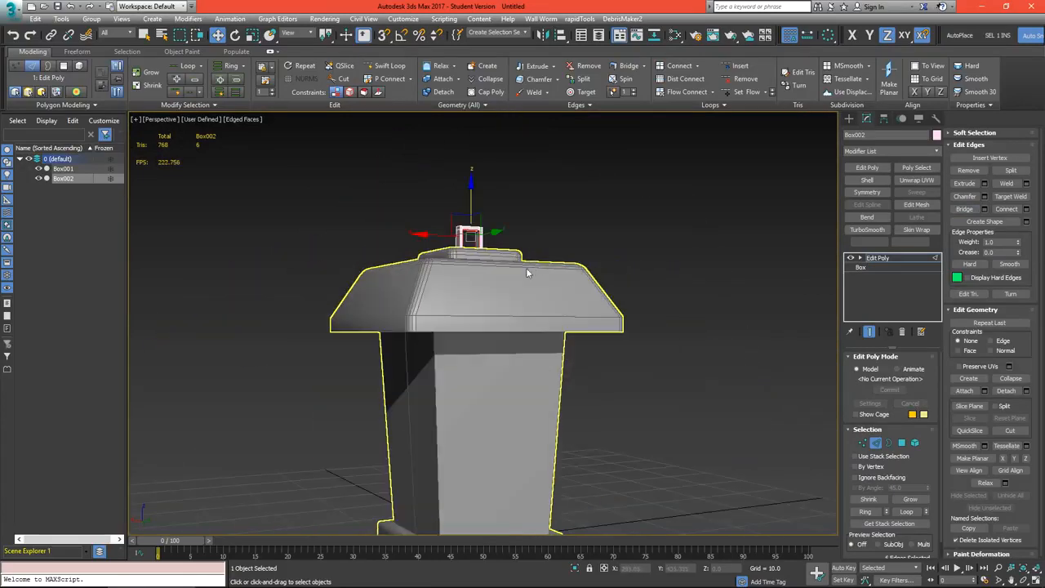
scroll(537, 330, "up", 10)
key("alt+q")
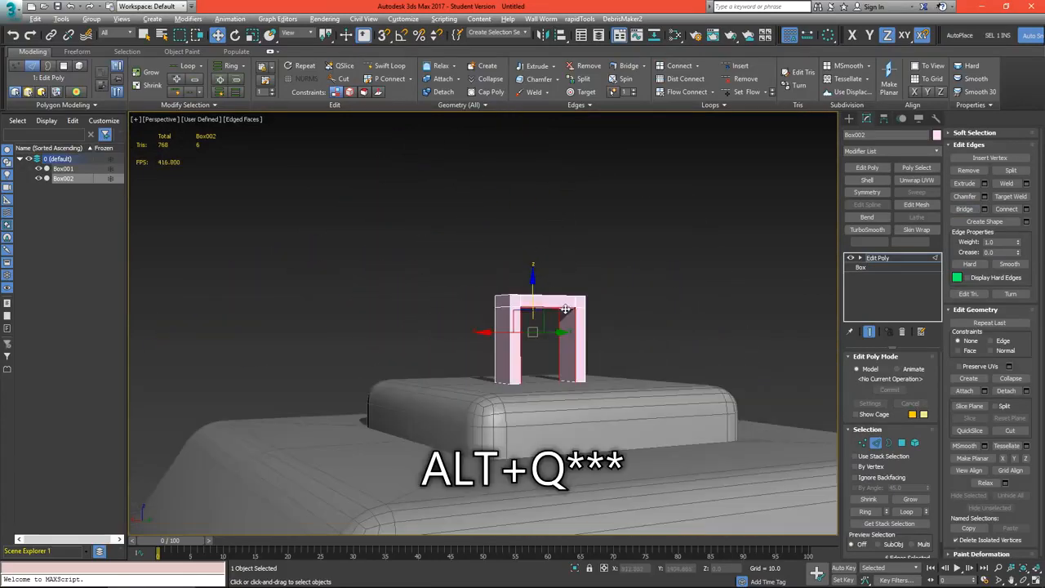
scroll(571, 314, "down", 5)
key("2")
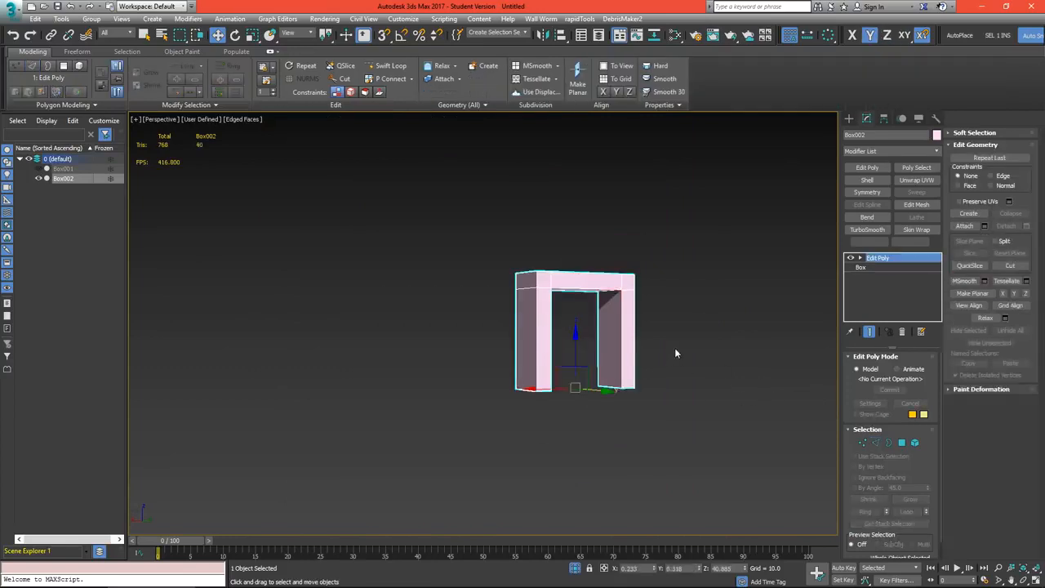
- Set the frame's object color to grey
left_click(674, 347)
middle_click_drag(546, 280, 560, 311, "alt")
scroll(545, 300, "up", 3)
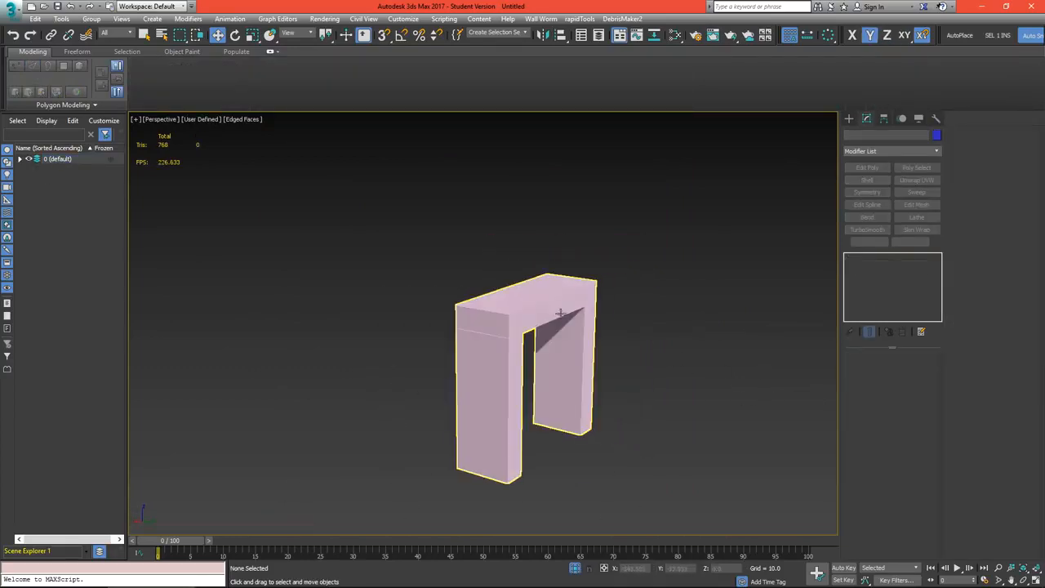
left_click(560, 311)
left_click(937, 137)
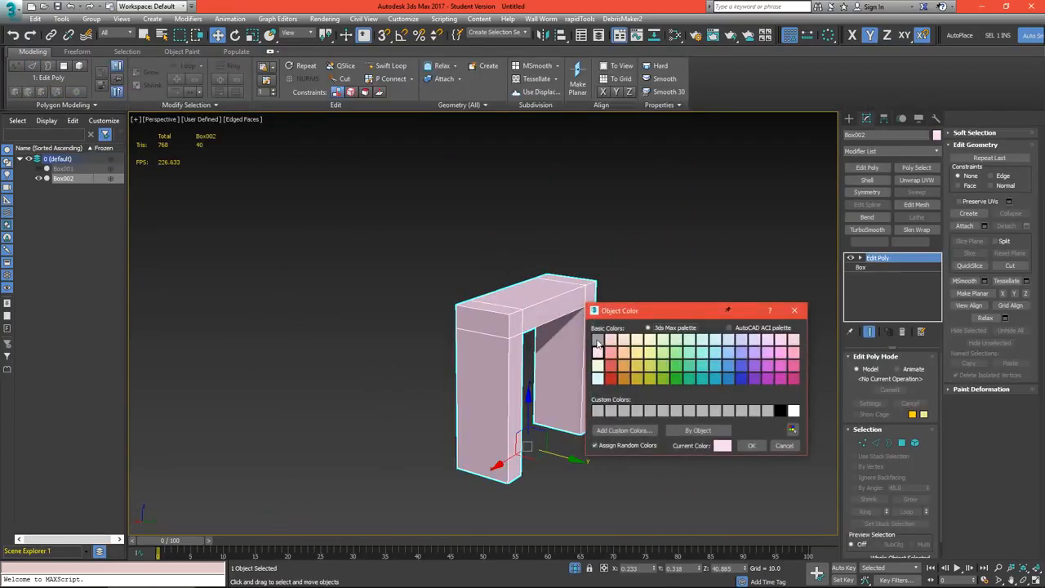
left_click(750, 445)
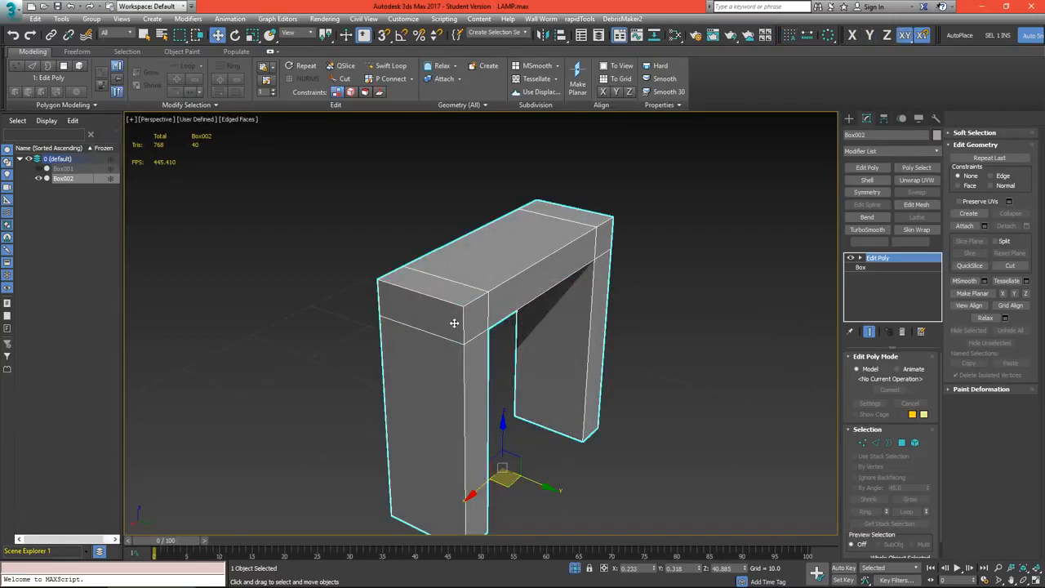
- Add a Symmetry modifier mirrored on the Y axis to the frame and insert a new Edit Poly modifier beneath it
left_click(867, 192)
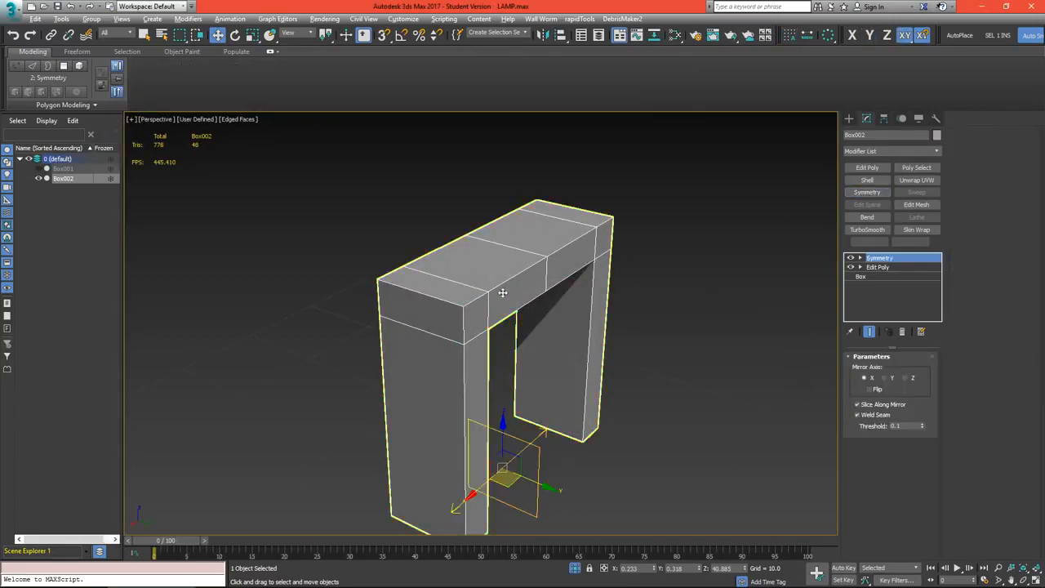
left_click(861, 258)
left_click(891, 268)
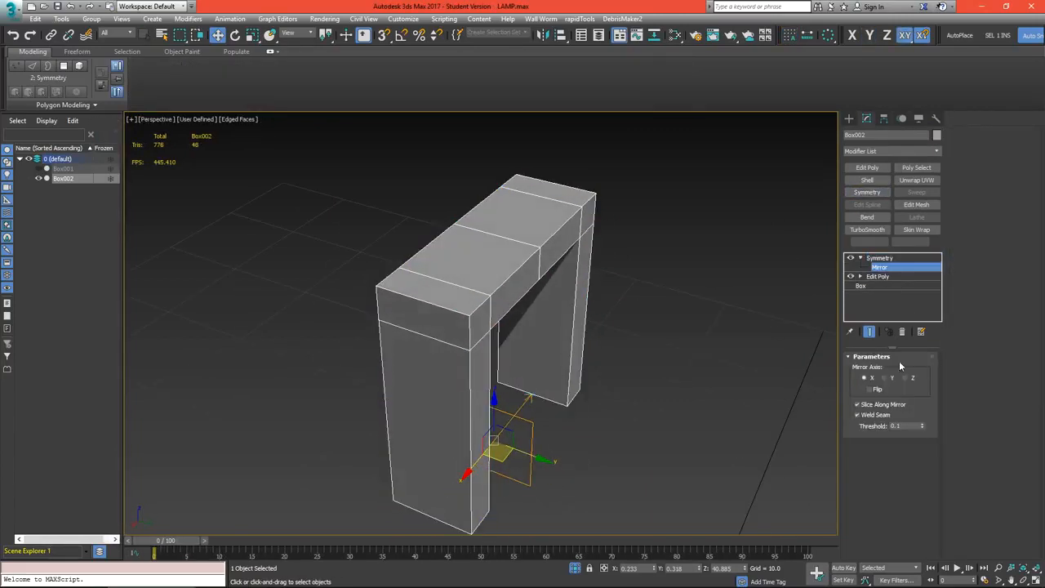
left_click(884, 378)
middle_click_drag(538, 405, 547, 411, "alt")
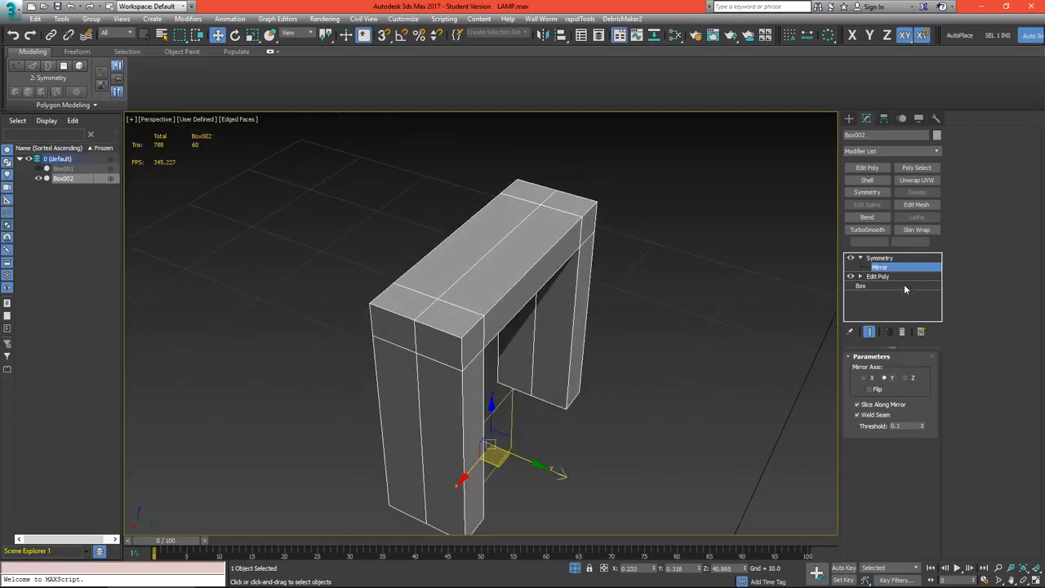
left_click(877, 276)
left_click(867, 167)
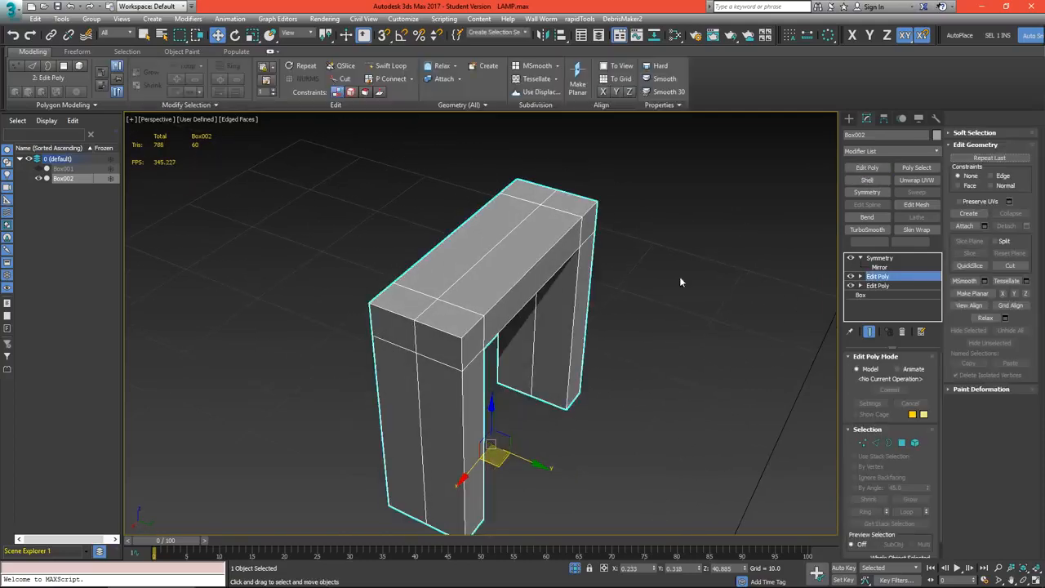
- Select the frame's front top edge and near front corner edges, and turn off the end result display
key("2")
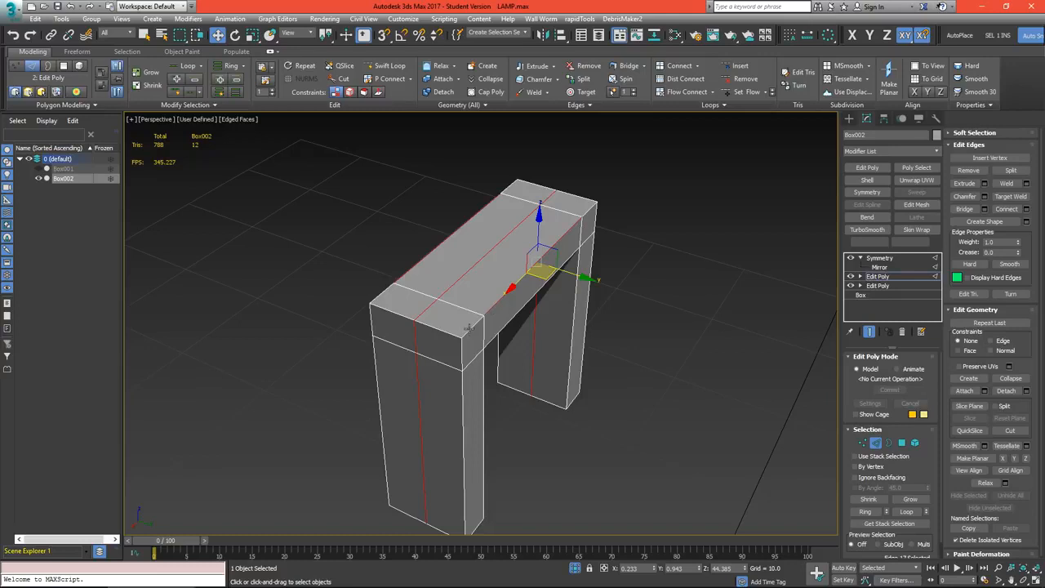
left_click(470, 329, "ctrl")
left_click(463, 353, "ctrl")
left_click(463, 378, "ctrl")
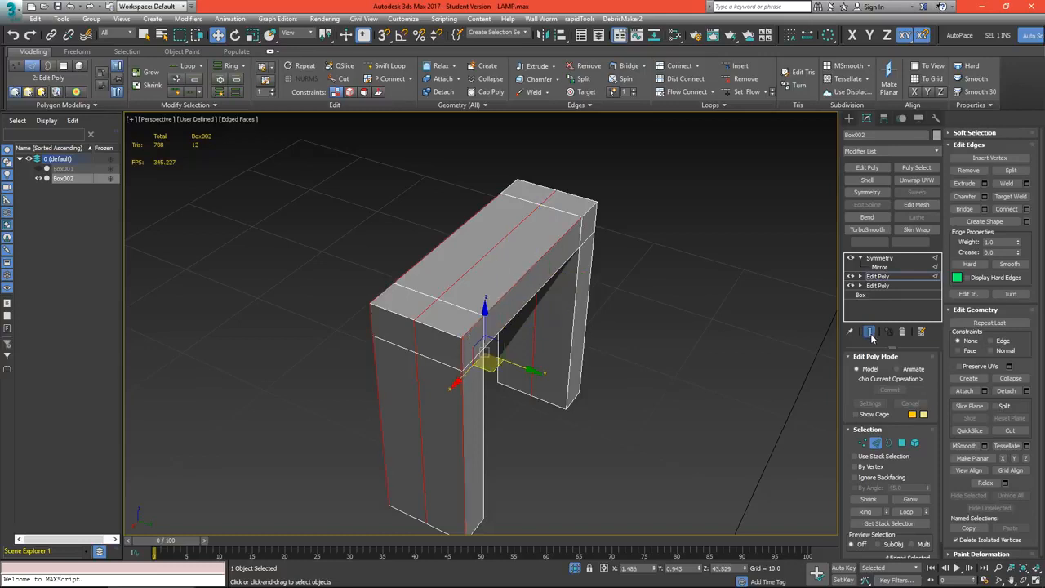
left_click(872, 334)
- Add the remaining front top segment and the other leg's front corner edges to the selection
middle_click_drag(578, 237, 500, 232, "alt")
scroll(606, 220, "up", 2)
left_click(603, 216, "ctrl")
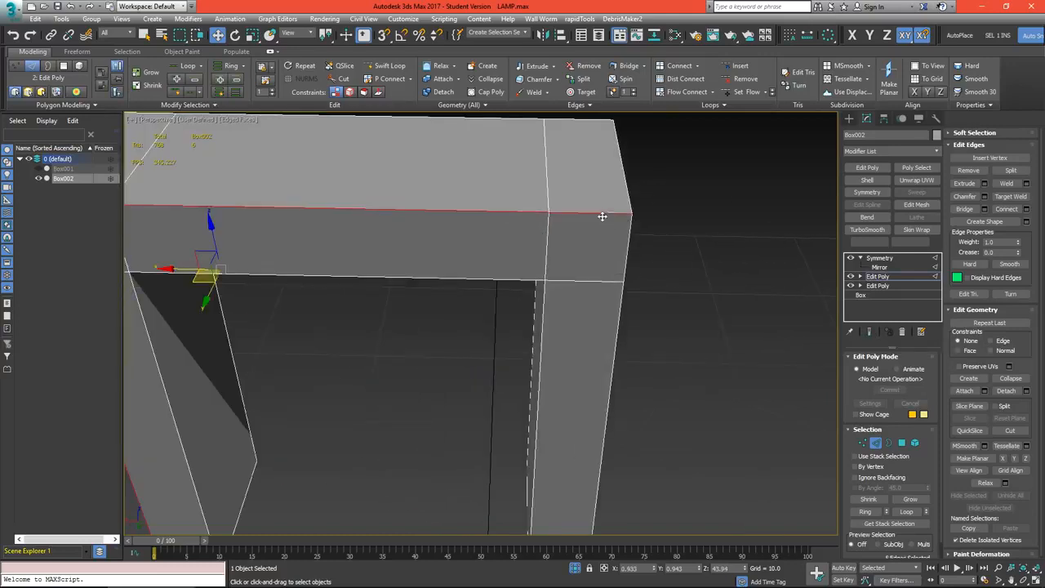
left_click(627, 244, "ctrl")
left_click(621, 305, "ctrl")
scroll(618, 305, "down", 3)
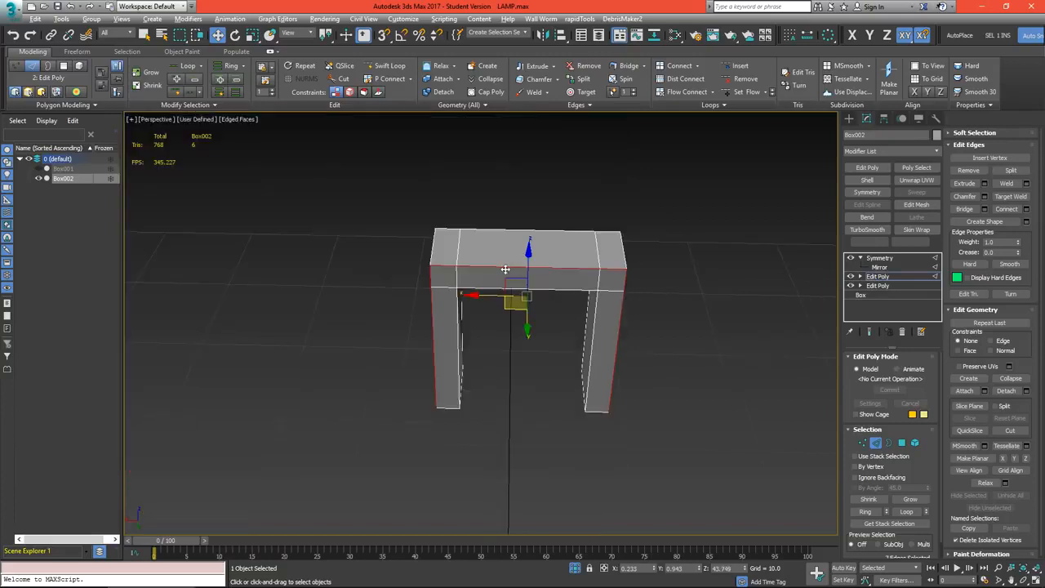
middle_click_drag(496, 269, 554, 259, "alt")
scroll(465, 297, "up", 2)
middle_click_drag(467, 301, 492, 321)
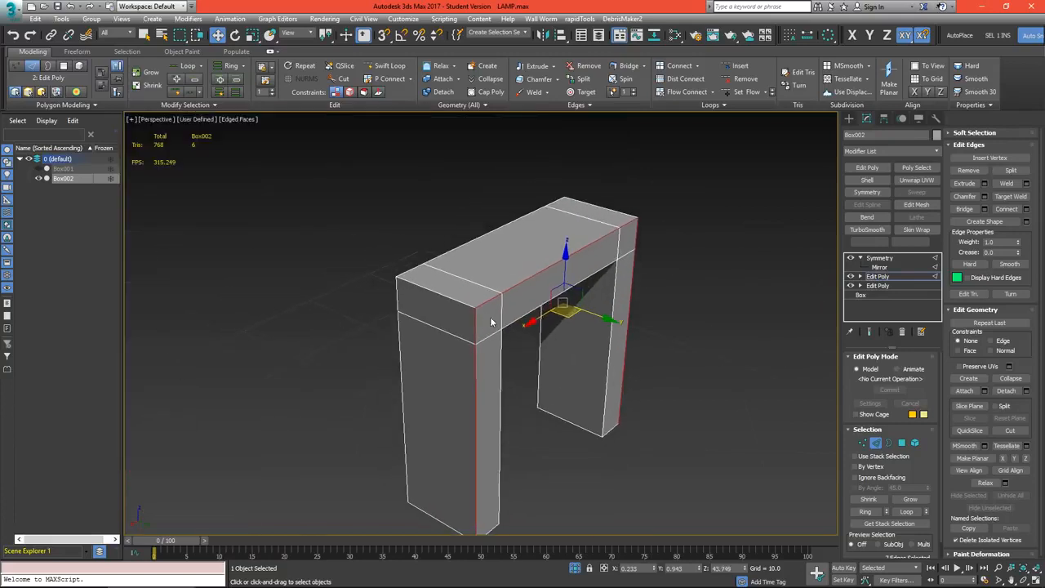
- Quad-chamfer the selected front edges with an amount of 0.21, 2 segments and a tension of 0.48
left_click(984, 197)
left_click(559, 258)
left_click_drag(498, 235, 730, 192)
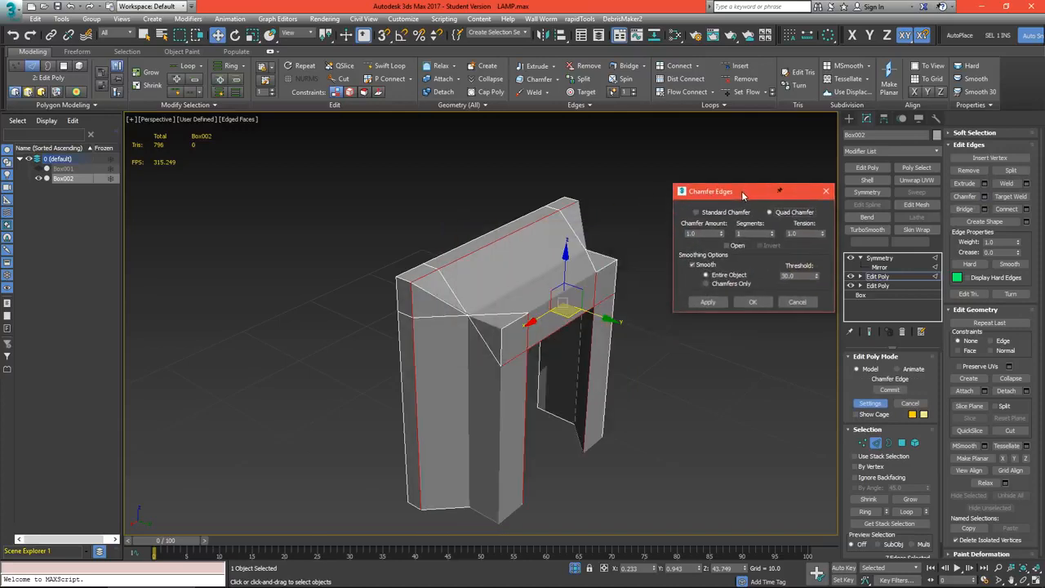
left_click_drag(721, 234, 725, 276)
left_click_drag(825, 237, 819, 265)
left_click(774, 232)
scroll(514, 299, "up", 3)
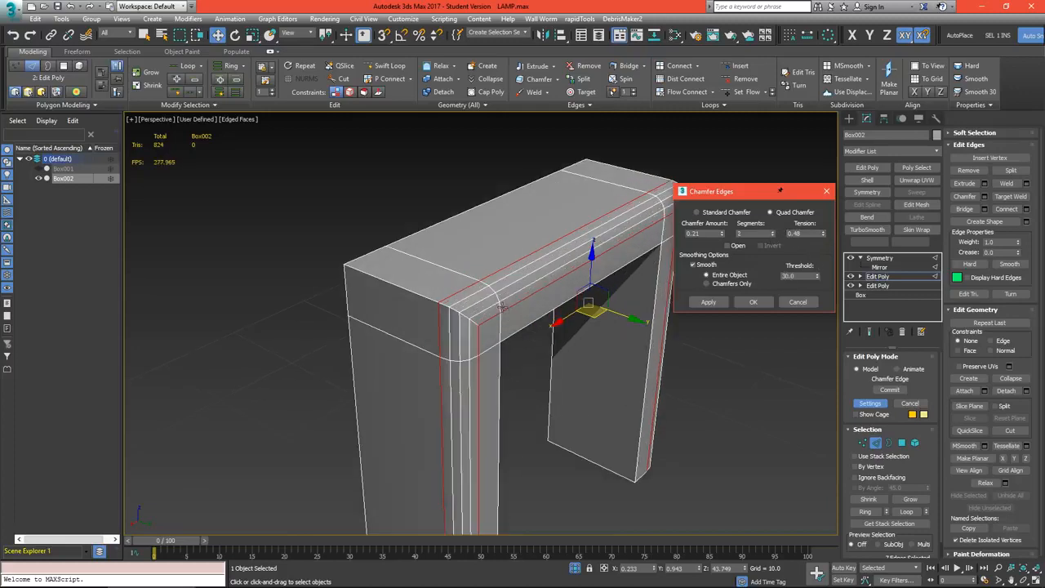
mouse_move(514, 298)
middle_mouse_down("alt")
mouse_move(542, 289)
mouse_move(492, 301)
mouse_move(535, 307)
mouse_move(518, 312)
middle_mouse_up("alt")
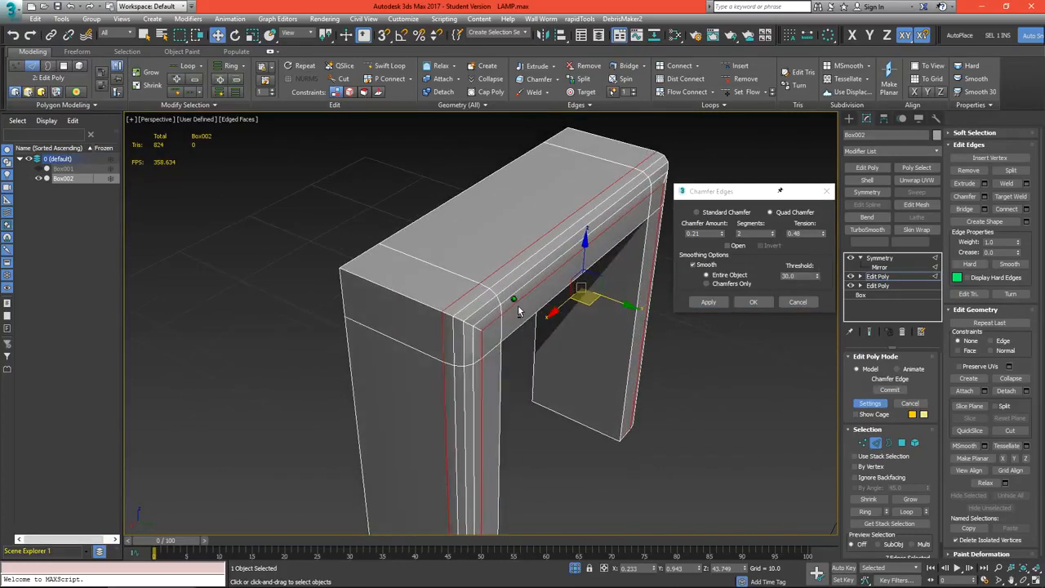
left_click(751, 303)
- Check the mirrored chamfer, delete the Edit Poly modifier holding it, and add a fresh Edit Poly beneath Symmetry
left_click(877, 258)
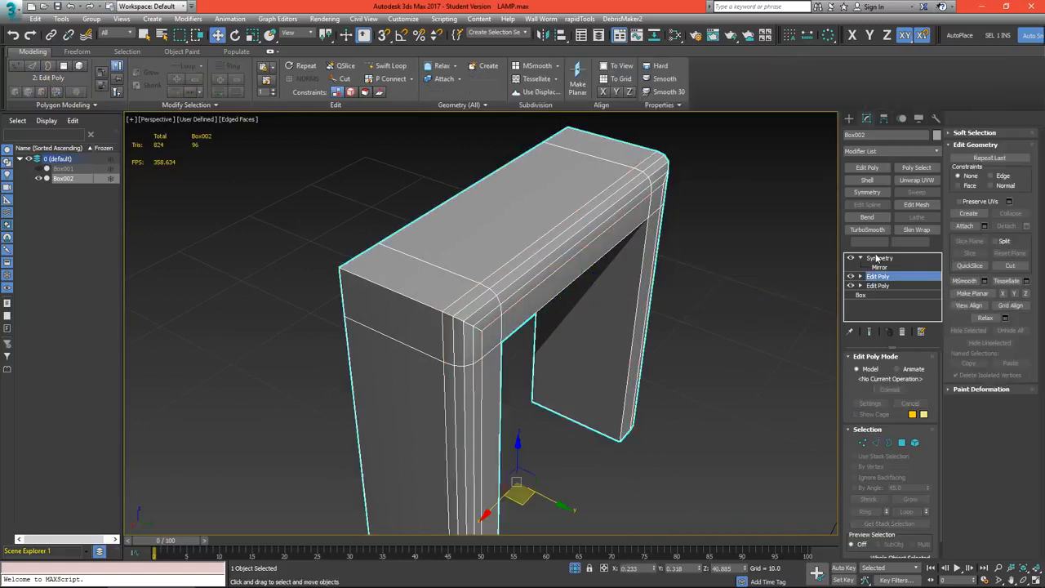
middle_click_drag(452, 289, 431, 326, "alt")
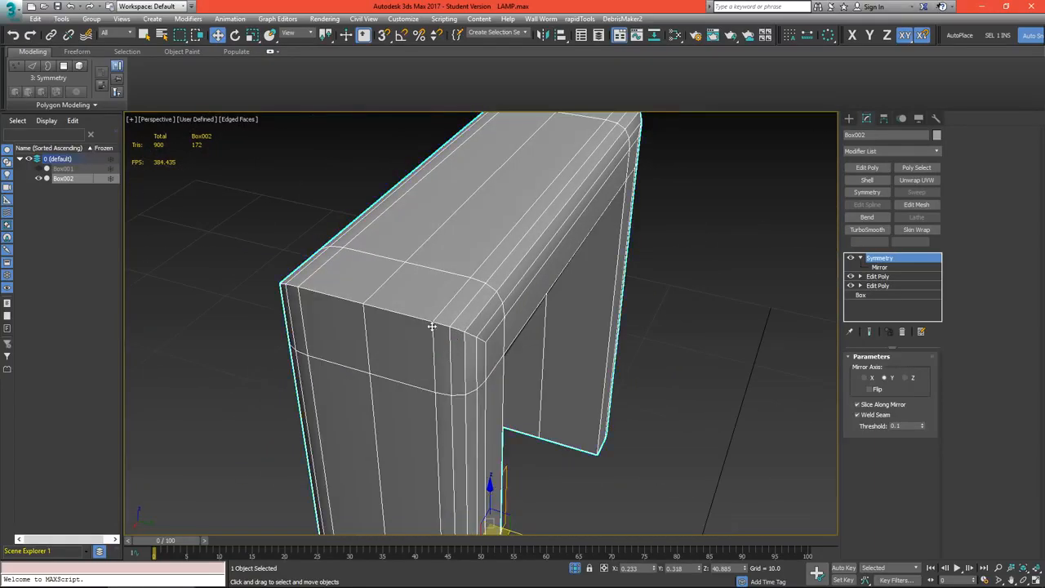
left_click(877, 277)
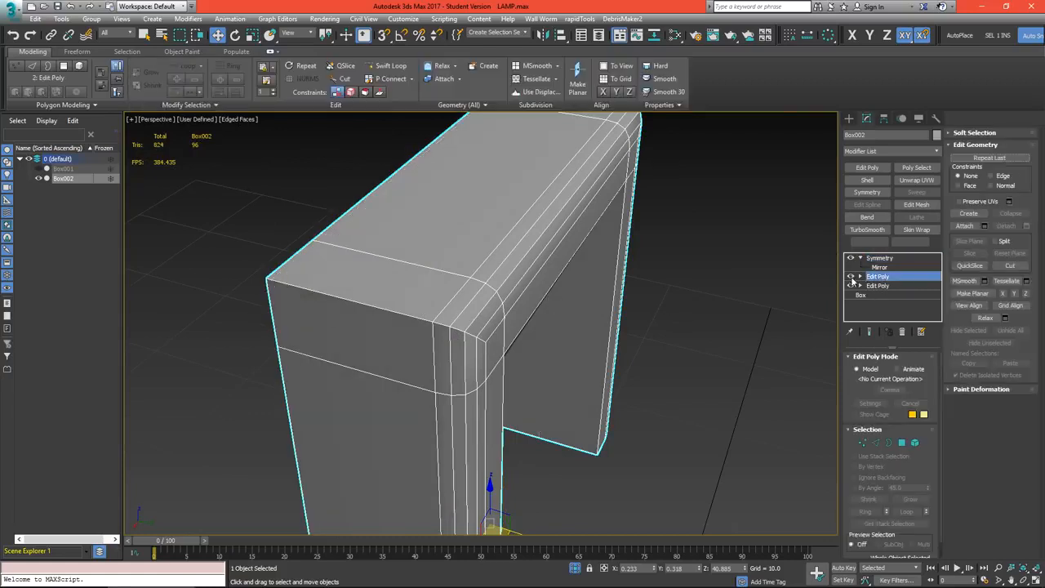
right_click(890, 278)
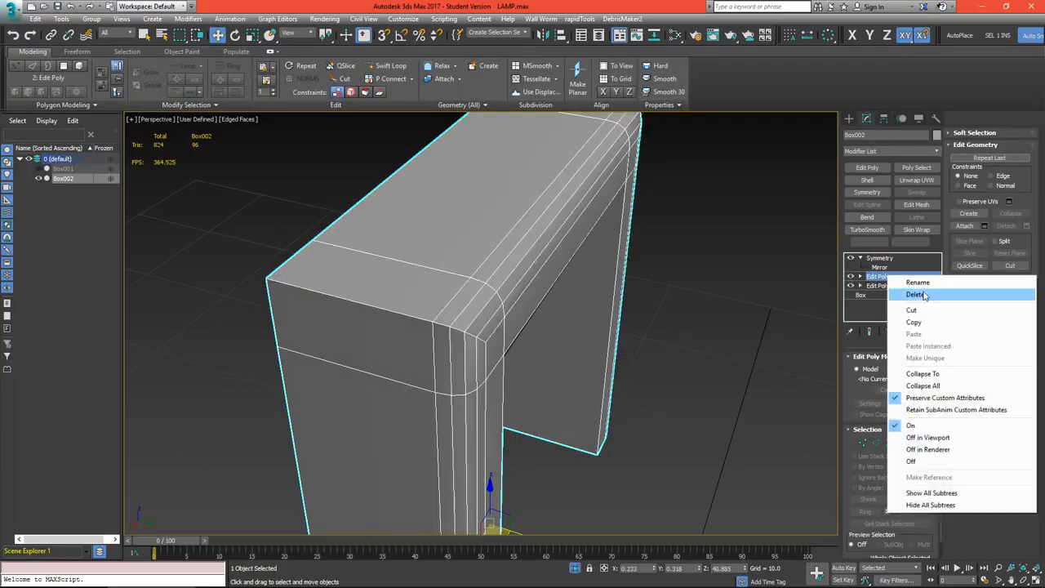
left_click(898, 294)
left_click(868, 169)
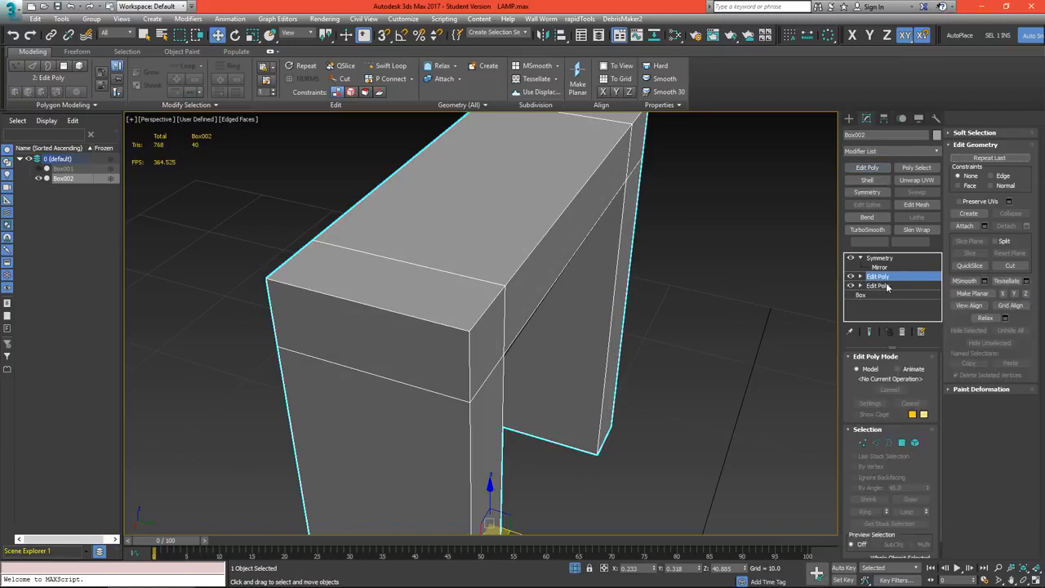
- Select the frame's front outer edges along the top and both legs, plus the top edges at both ends
key("2")
left_click(448, 325)
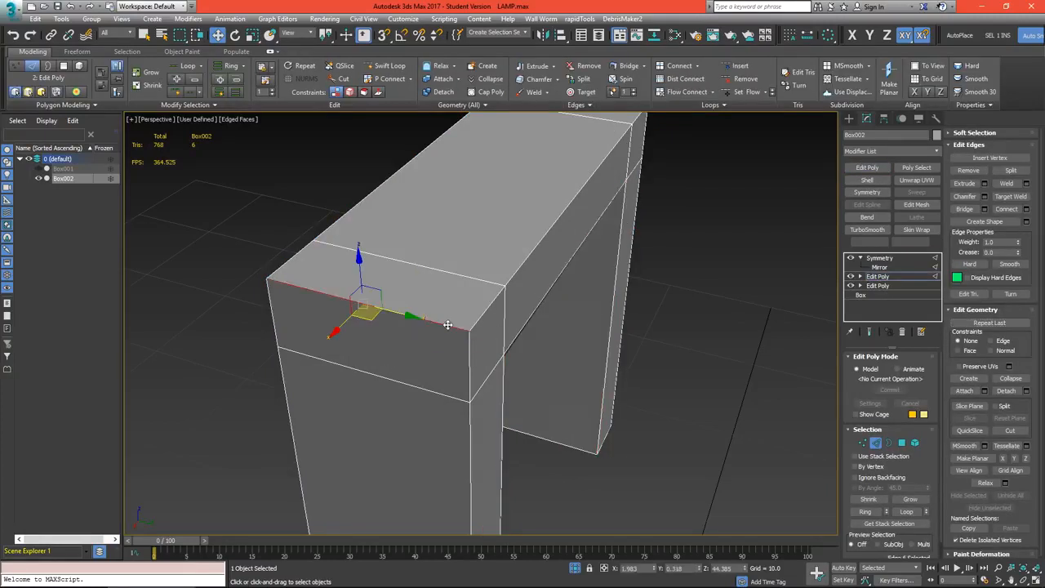
left_click(469, 352, "ctrl")
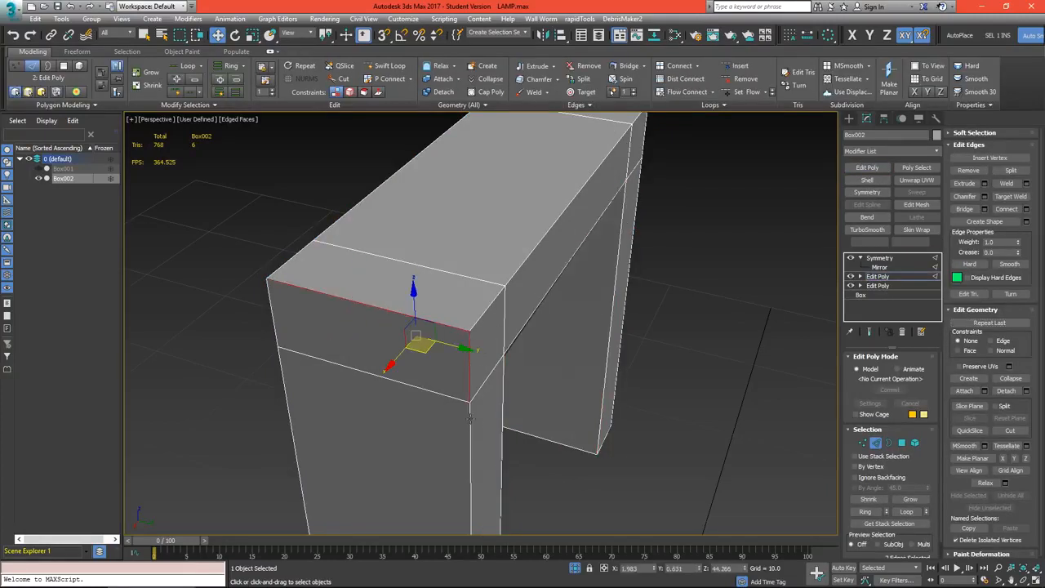
left_click(470, 419, "ctrl")
double_click(485, 309, "ctrl")
scroll(525, 282, "down", 3)
double_click(513, 276, "ctrl")
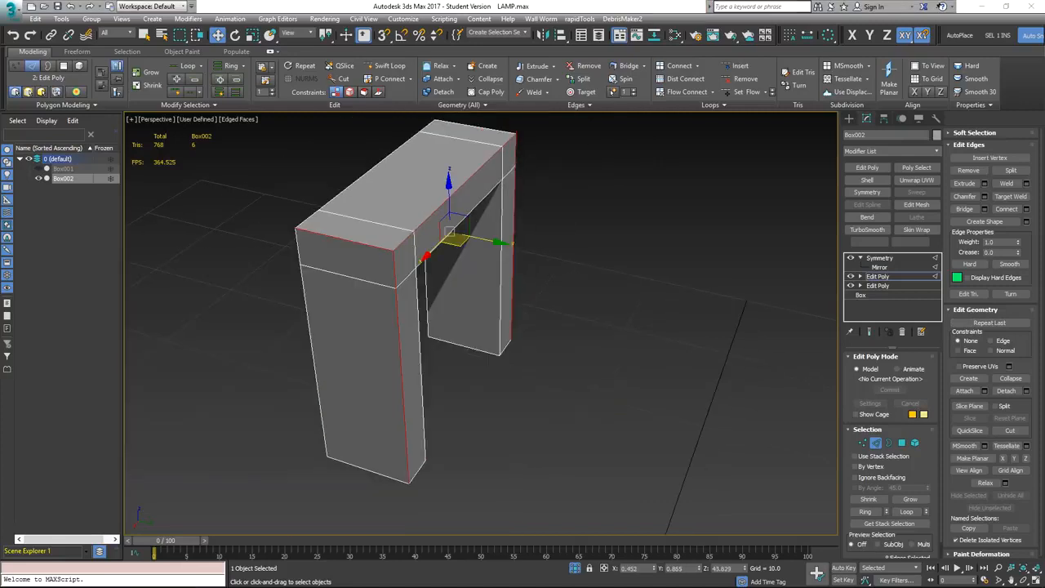
middle_click_drag(481, 170, 571, 168, "alt")
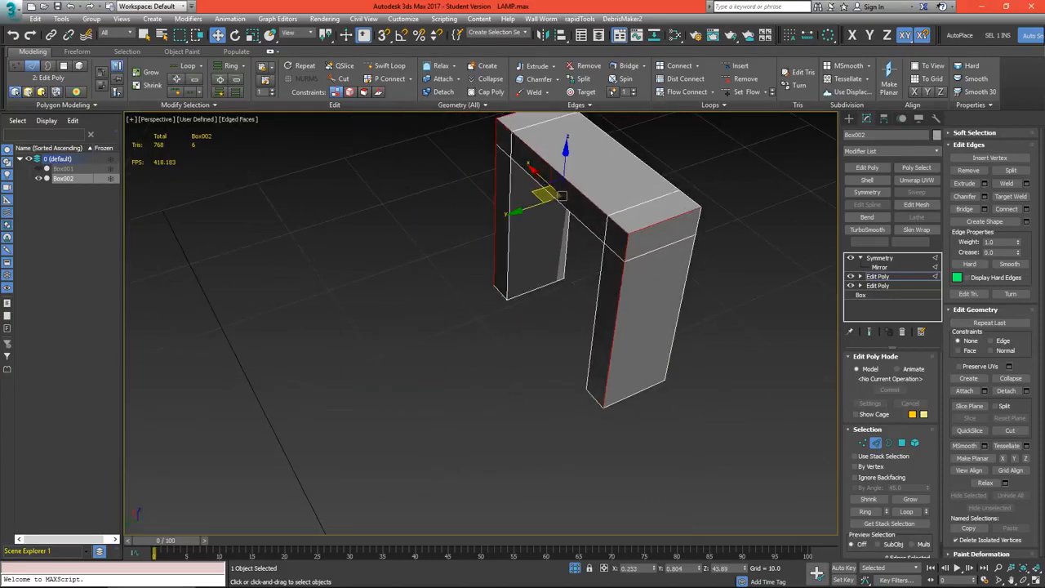
- Quad-chamfer the frame's selected outer edges with an amount of 0.17, 2 segments and a tension of 0.5
left_click(985, 197)
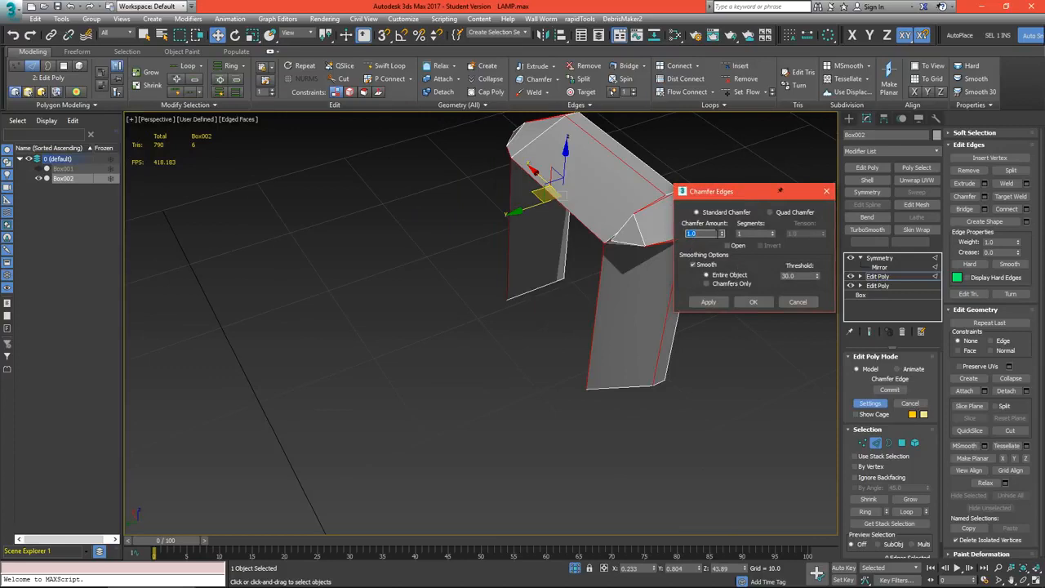
left_click_drag(721, 234, 722, 281)
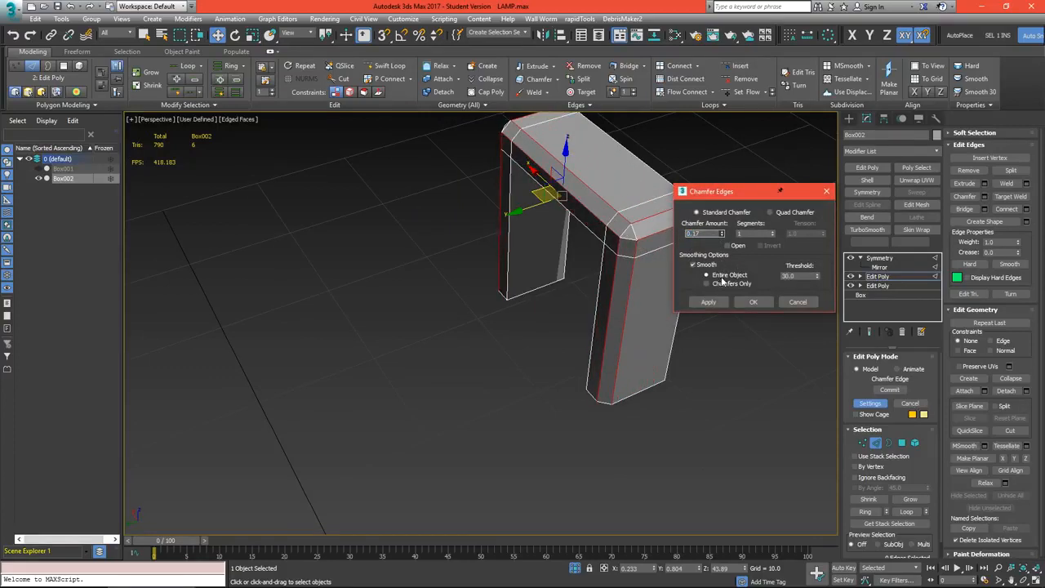
left_click(785, 213)
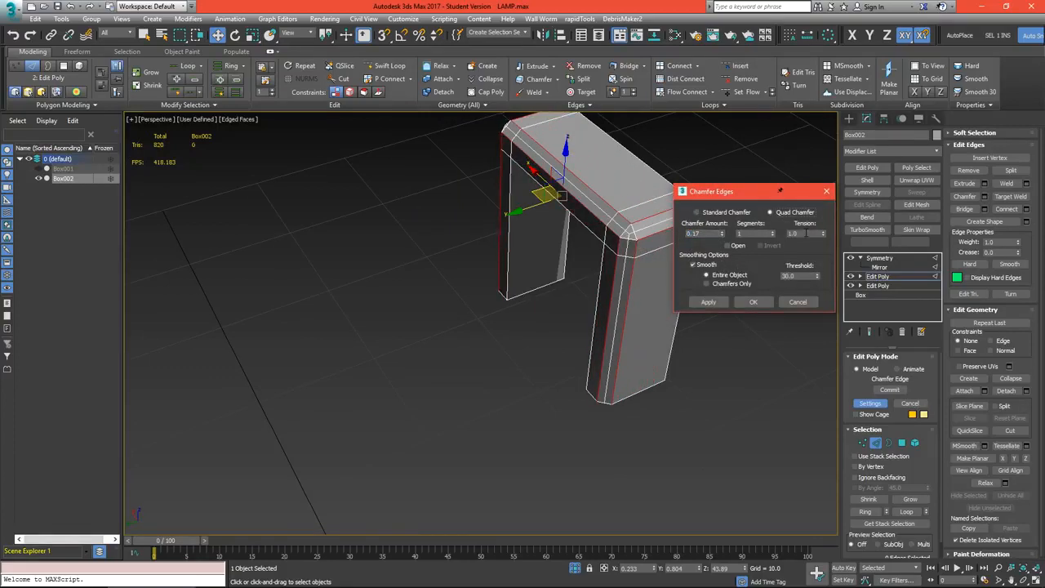
left_click(773, 232)
scroll(613, 211, "up", 2)
middle_click_drag(619, 222, 587, 209, "alt")
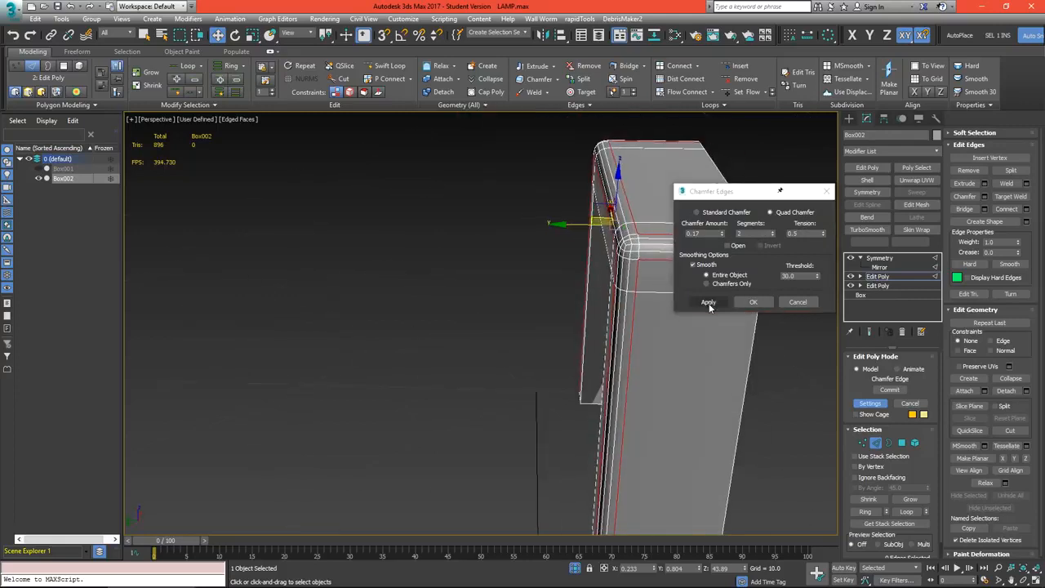
left_click(710, 304)
left_click(799, 302)
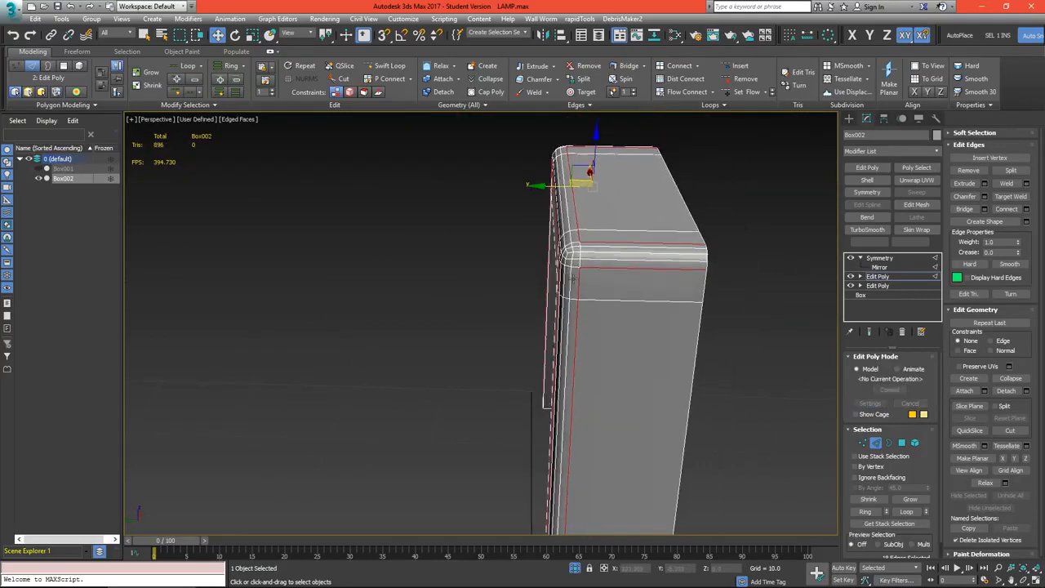
- Leave edge editing, return to the Symmetry level to inspect the mirrored frame, and clear the selection
key("z")
left_click(887, 277)
left_click(880, 258)
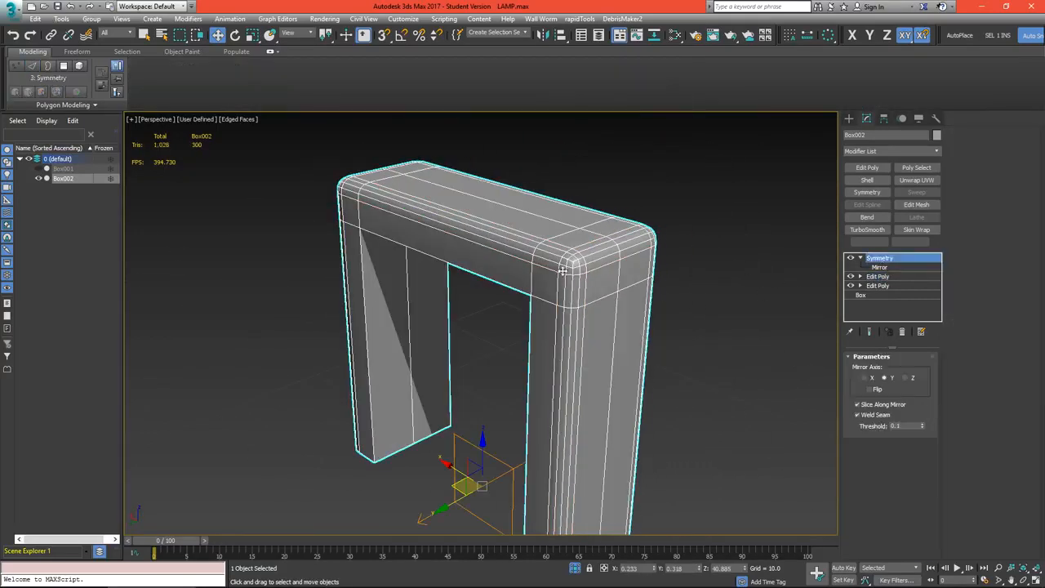
middle_click_drag(562, 271, 487, 248, "alt")
scroll(487, 247, "down", 4)
mouse_move(404, 248)
middle_mouse_down("alt")
mouse_move(478, 248)
mouse_move(389, 249)
mouse_move(408, 251)
middle_mouse_up("alt")
left_click(591, 259)
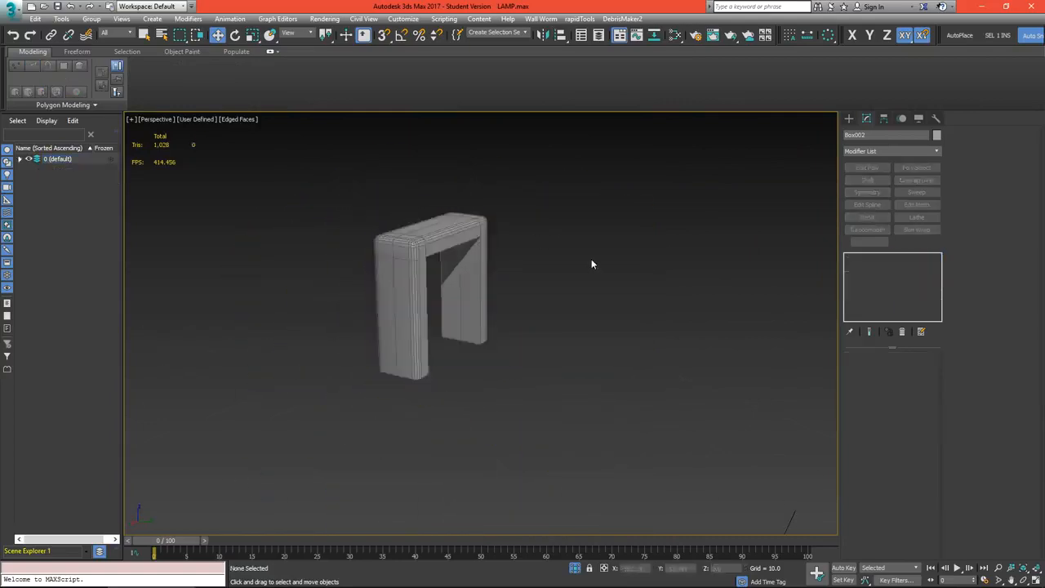
- End the frame's isolation to bring back the whole lamp, and view it without edged faces
key("alt+q")
mouse_move(527, 284)
middle_mouse_down("alt")
mouse_move(556, 314)
mouse_move(536, 381)
mouse_move(544, 217)
mouse_move(544, 294)
middle_mouse_up("alt")
scroll(556, 315, "down", 4)
middle_click_drag(545, 294, 542, 380)
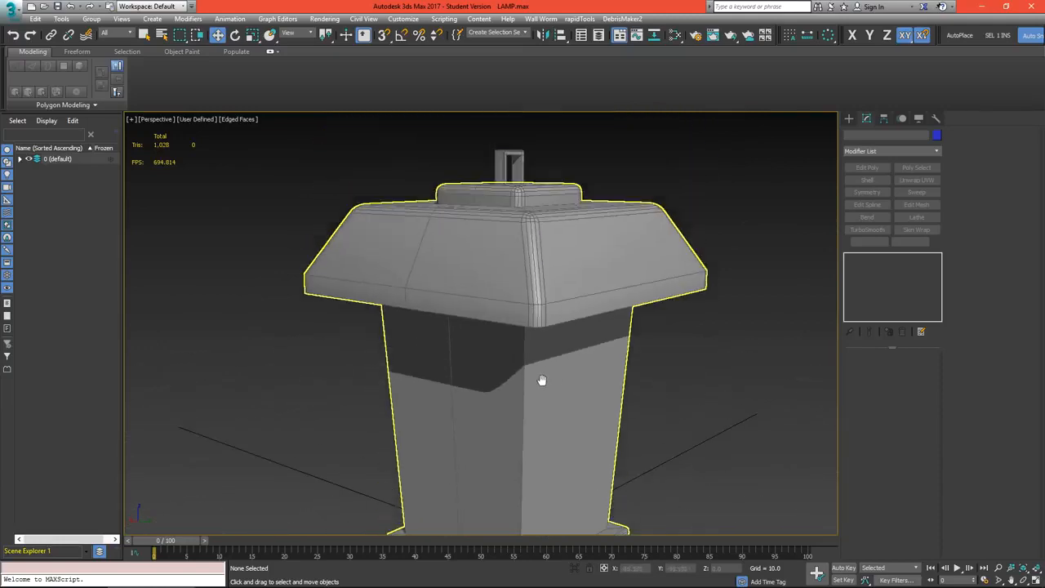
middle_click_drag(553, 275, 458, 301, "alt")
scroll(567, 308, "down", 4)
key("F4")
scroll(498, 311, "up", 3)
- Select the lamp body, add a new Edit Poly modifier on top of its stack, and show its edged faces
left_click(533, 262)
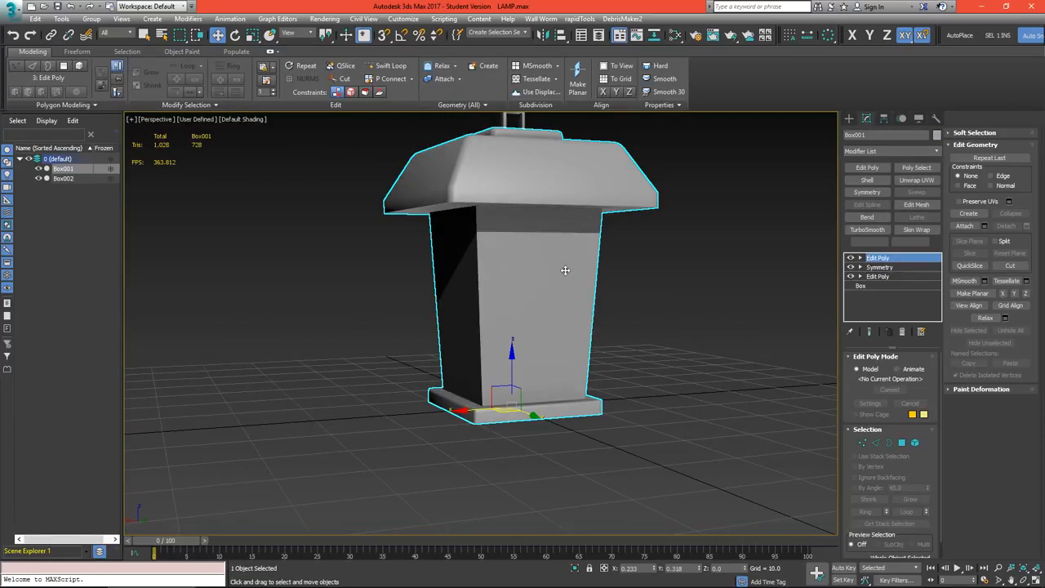
scroll(522, 302, "up", 5)
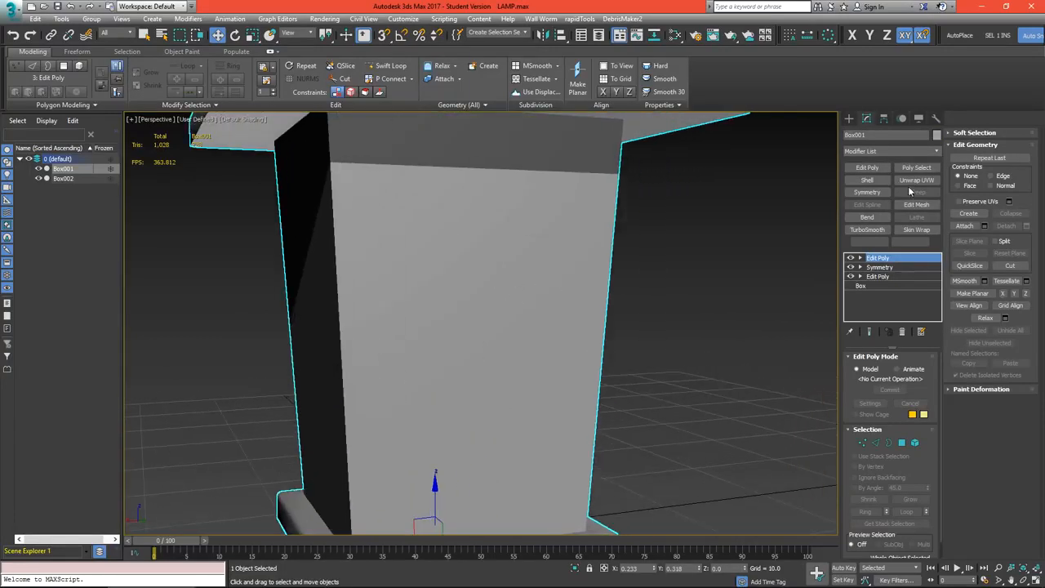
left_click(865, 171)
scroll(523, 234, "down", 4)
mouse_move(511, 291)
middle_mouse_down("alt")
mouse_move(567, 292)
mouse_move(498, 298)
middle_mouse_up("alt")
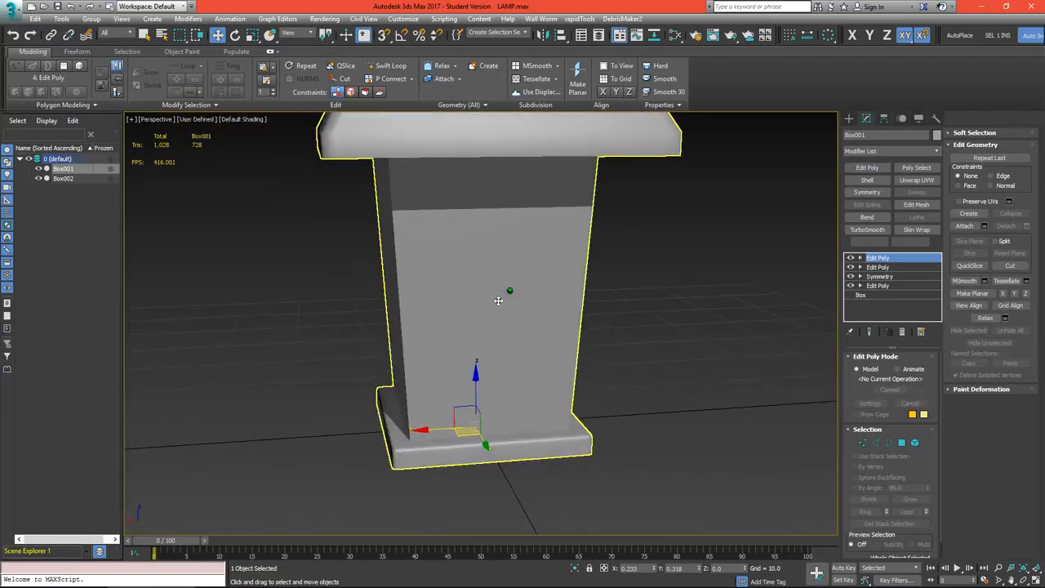
key("F4")
- Select all the large side polygons of the body between the base and the hood, on all four sides
middle_click_drag(429, 328, 543, 308, "alt")
key("4")
left_click(480, 286)
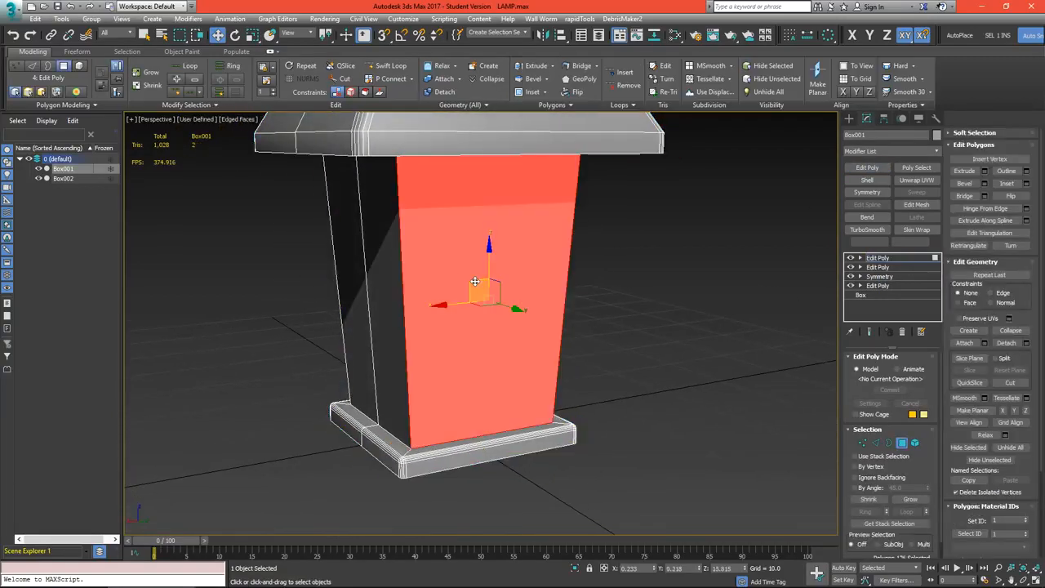
middle_click_drag(233, 384, 348, 399, "alt")
left_click(387, 306, "ctrl")
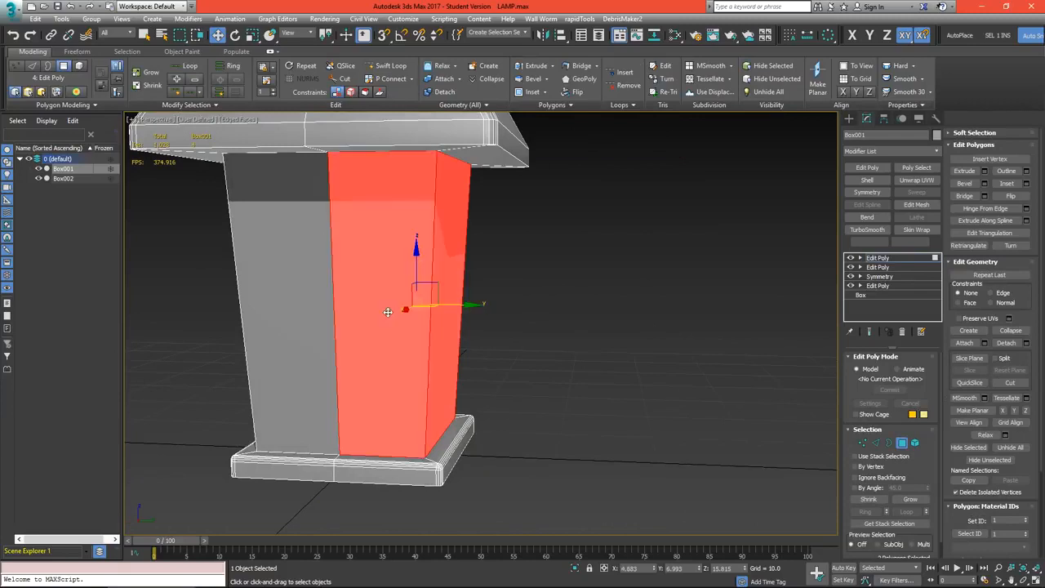
left_click(313, 308, "ctrl")
middle_click_drag(678, 304, 433, 306, "alt")
left_click(643, 315, "ctrl")
left_click(707, 310, "ctrl")
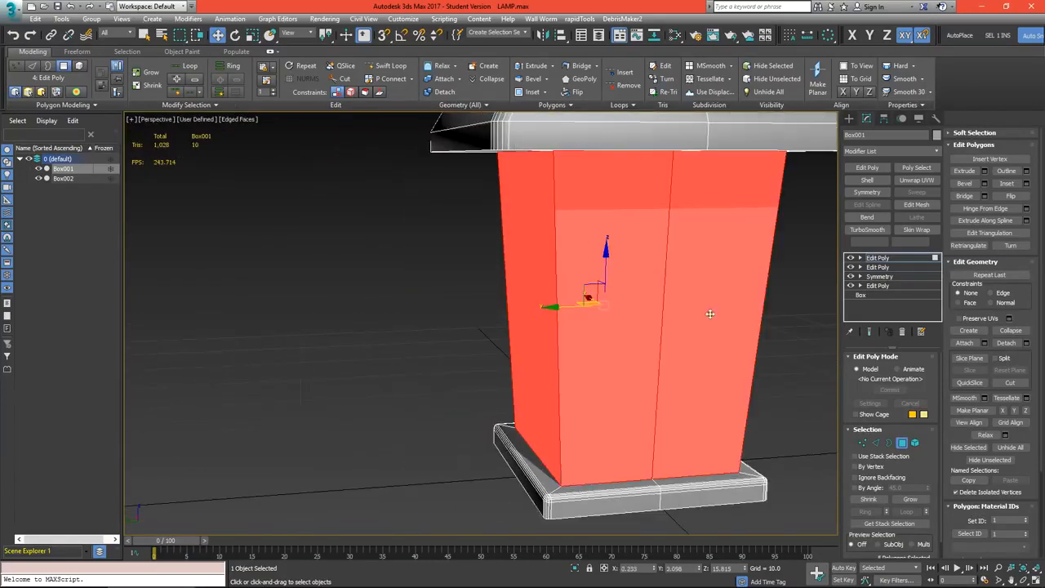
middle_click_drag(707, 310, 527, 326, "alt")
left_click(622, 323, "ctrl")
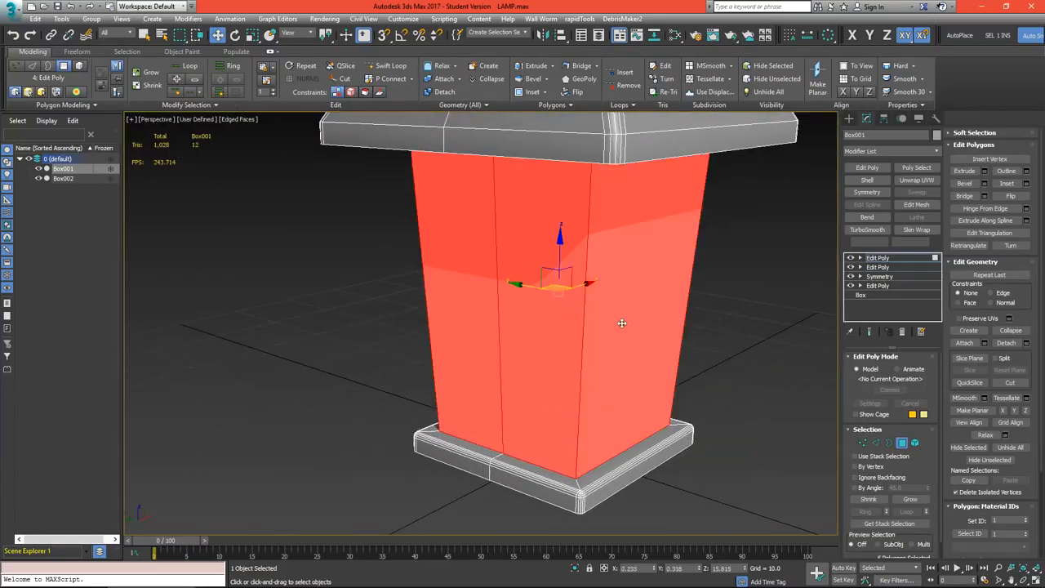
left_click(1027, 184)
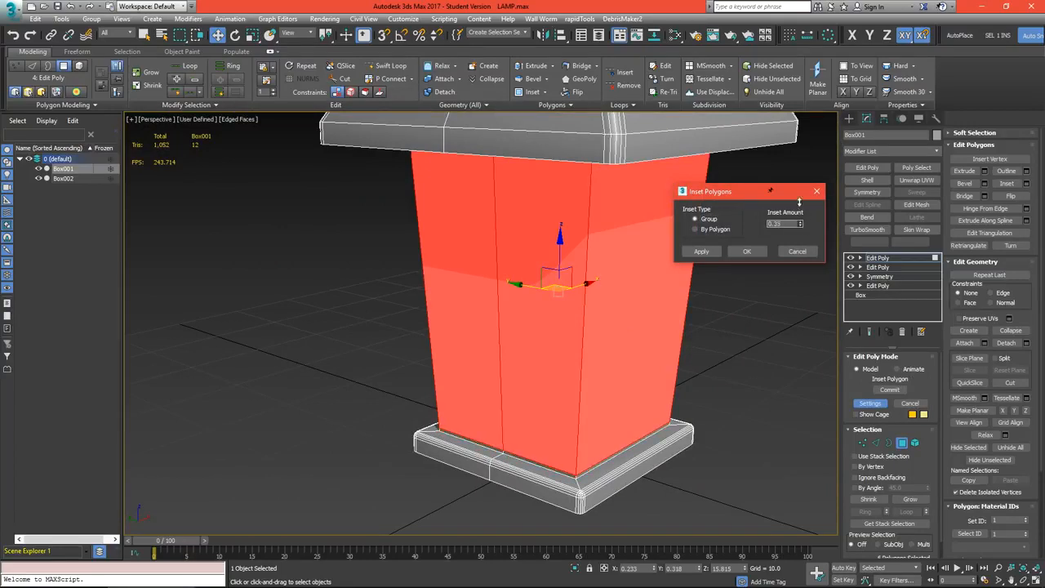
left_click_drag(799, 202, 797, 58)
left_click(696, 230)
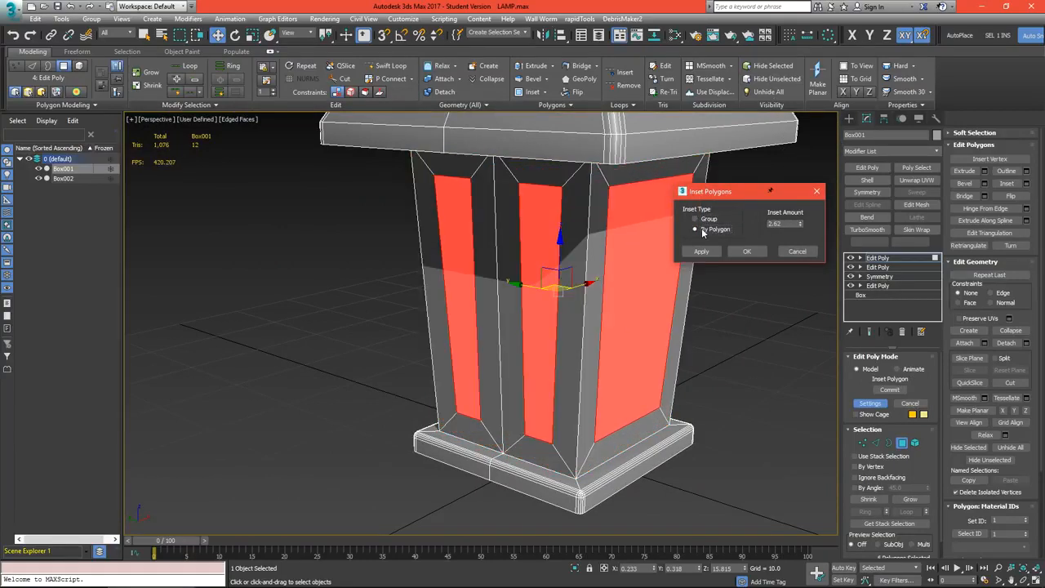
left_click(795, 253)
- Select the vertical centre edge loop running around the lamp body and remove it together with its vertices
middle_click_drag(441, 282, 683, 294, "alt")
middle_click_drag(605, 241, 490, 320)
mouse_move(531, 333)
middle_mouse_down("alt")
mouse_move(558, 329)
mouse_move(520, 343)
mouse_move(630, 322)
mouse_move(613, 291)
mouse_move(521, 348)
middle_mouse_up("alt")
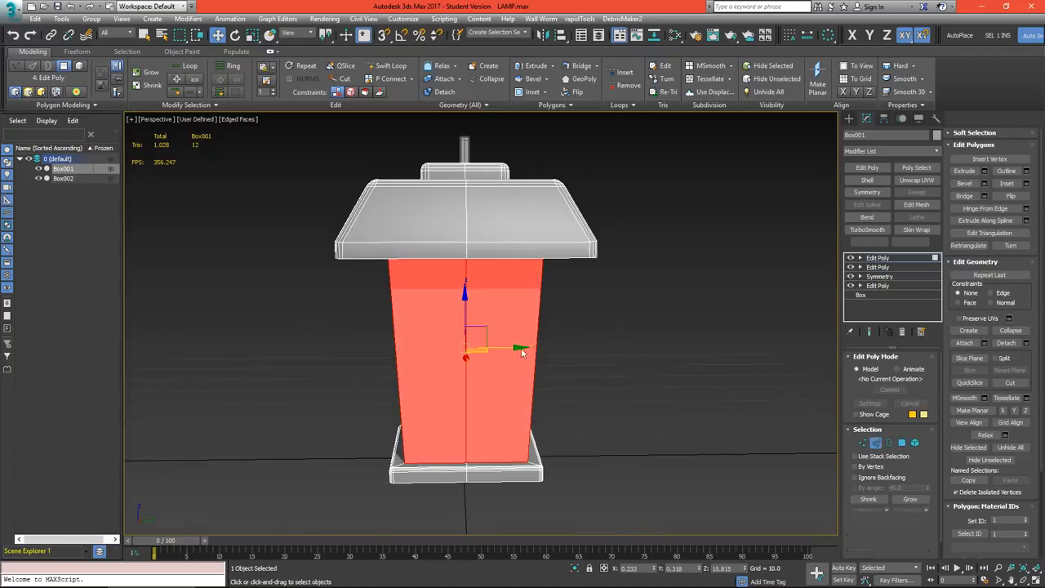
key("2")
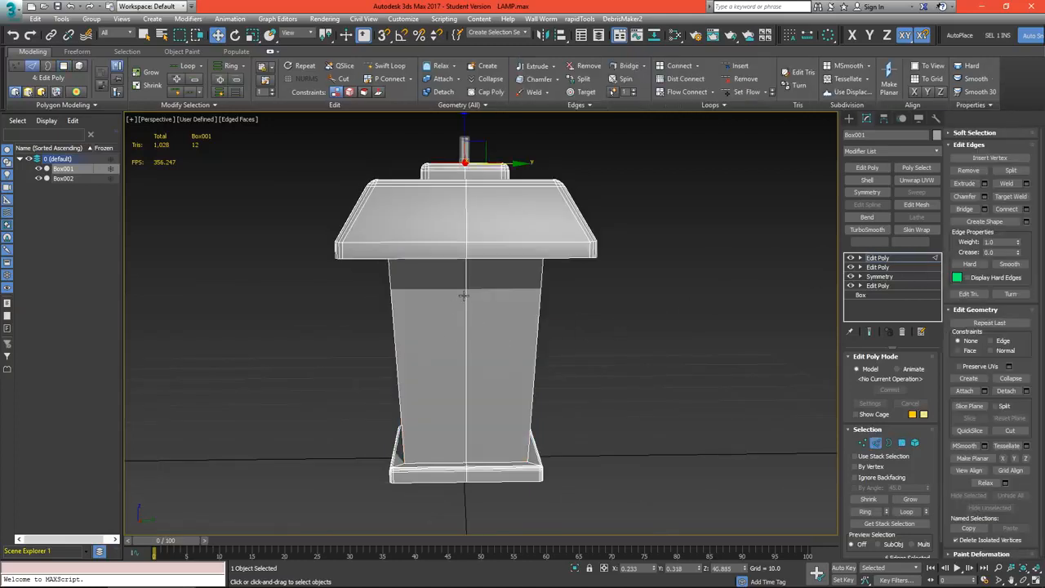
double_click(465, 219)
middle_click_drag(476, 212, 493, 243, "alt")
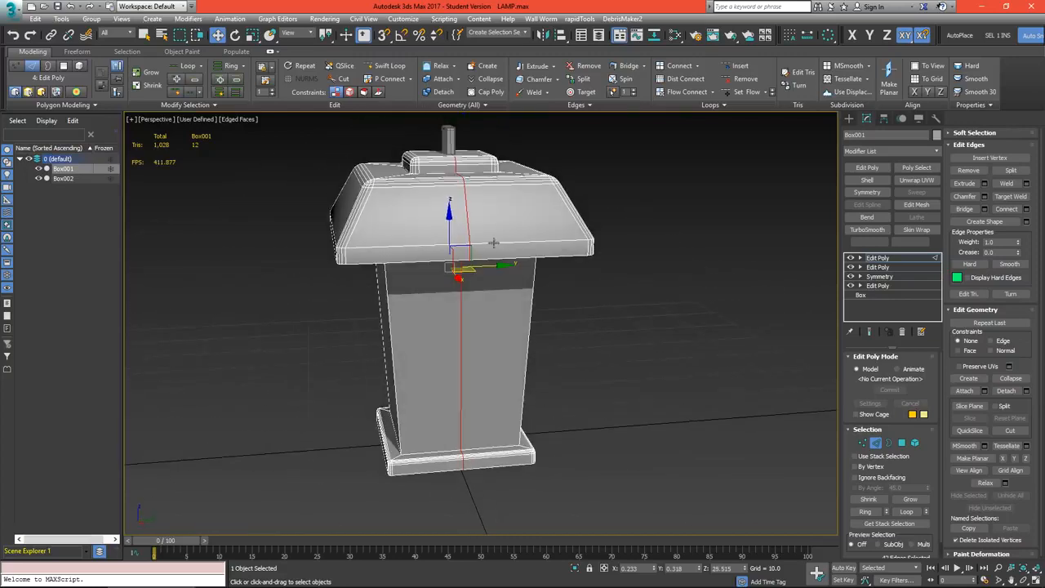
key("ctrl+BackSpace")
middle_click_drag(485, 312, 726, 293, "alt")
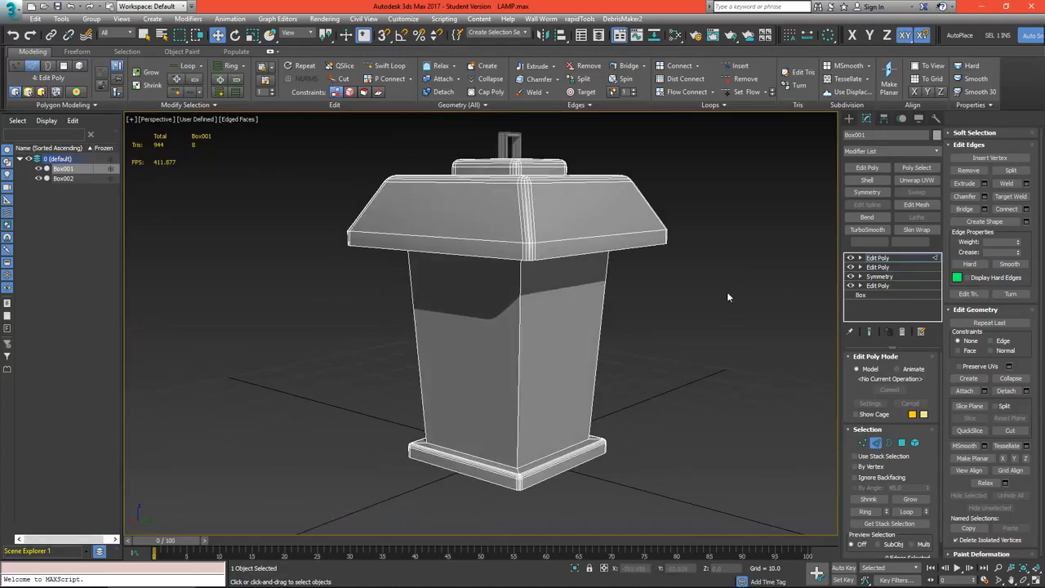
- Inset the body's selected side faces by polygon with an amount of 0.891
left_click(883, 259)
key("4")
middle_click_drag(525, 358, 555, 336, "alt")
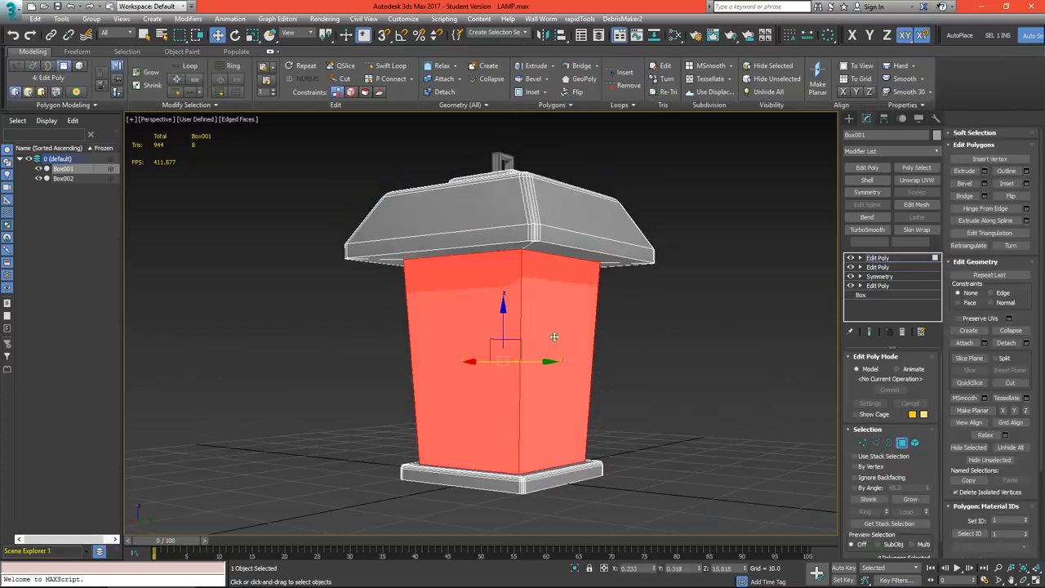
left_click(1026, 184)
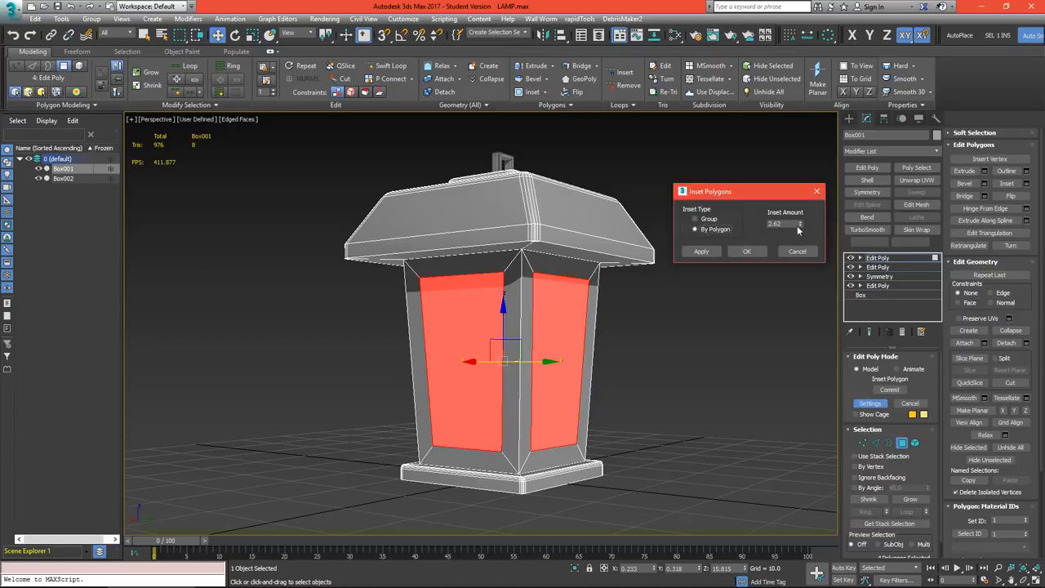
left_click_drag(800, 228, 800, 261)
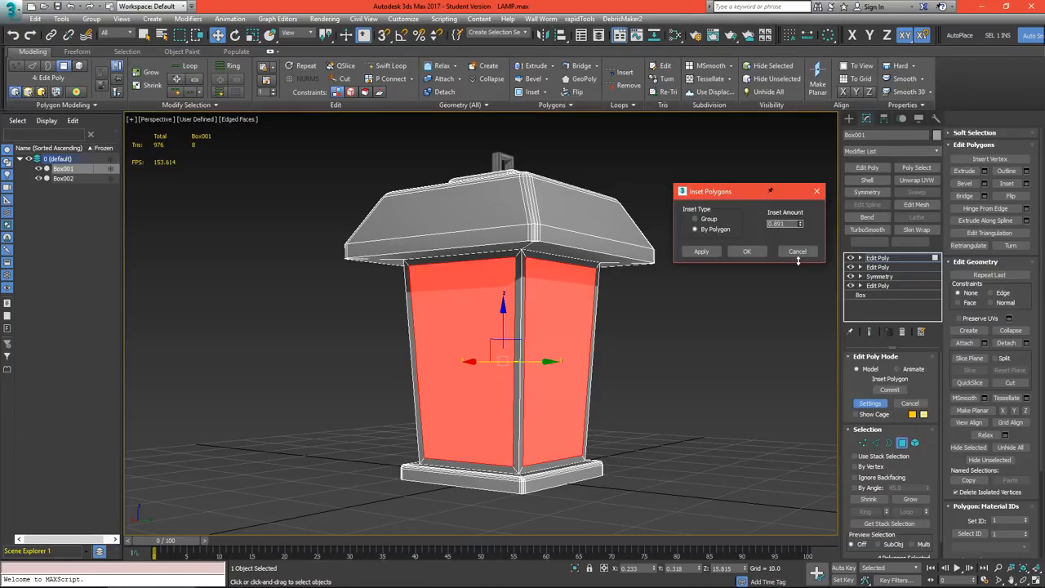
left_click(759, 255)
- Extrude the inset side faces inward as a group with a height of -0.79
middle_click_drag(490, 330, 532, 359, "alt")
scroll(493, 338, "up", 4)
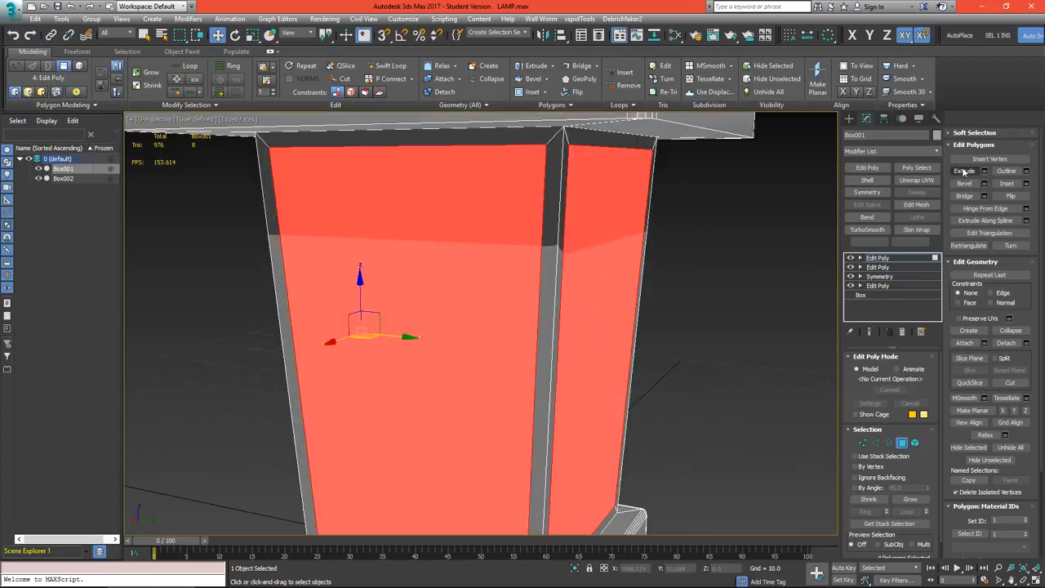
left_click(984, 172)
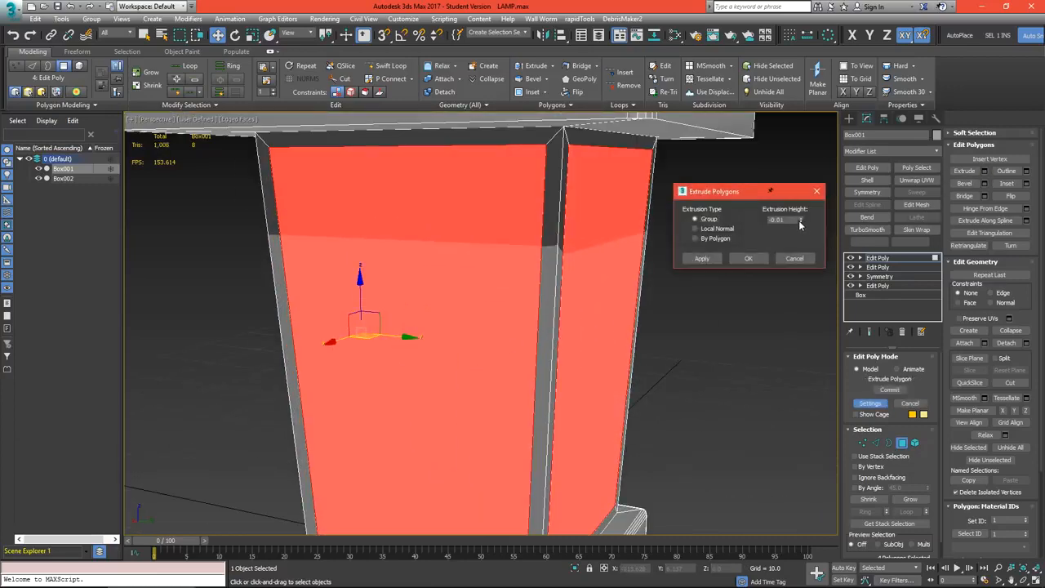
left_click_drag(800, 224, 803, 263)
middle_click_drag(356, 275, 651, 233, "alt")
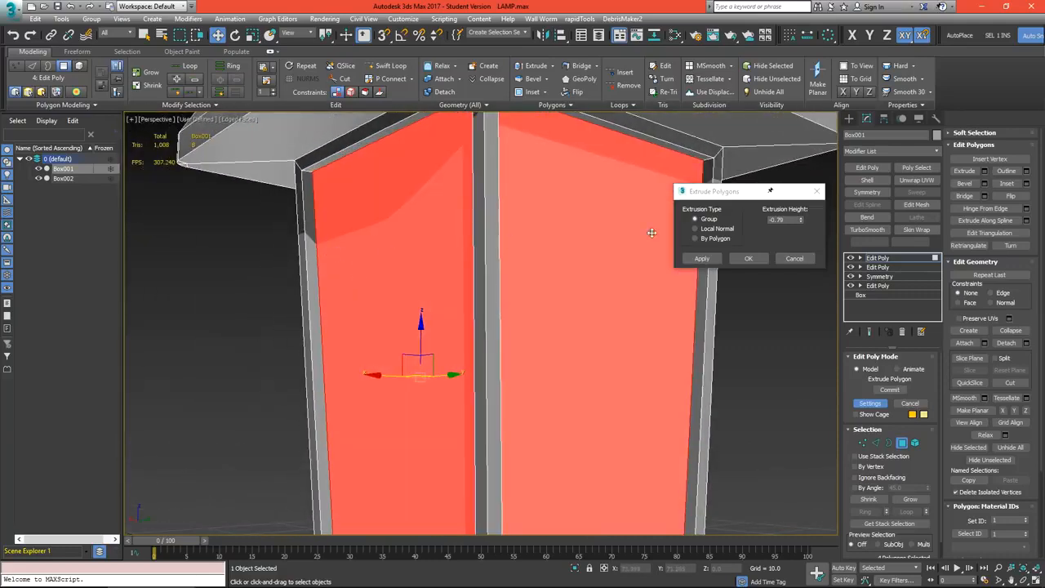
- Switch the side face extrusion to Local Normal, fine-tune its height to -0.81 and apply it
left_click(695, 228)
left_click(716, 229)
middle_click_drag(572, 240, 430, 226, "alt")
middle_click_drag(496, 201, 572, 196, "alt")
mouse_move(801, 221)
left_mouse_down()
mouse_move(799, 251)
mouse_move(801, 229)
left_mouse_up()
middle_click_drag(429, 213, 478, 181, "alt")
scroll(504, 193, "up", 4)
left_click_drag(800, 221, 805, 215)
scroll(550, 242, "down", 10)
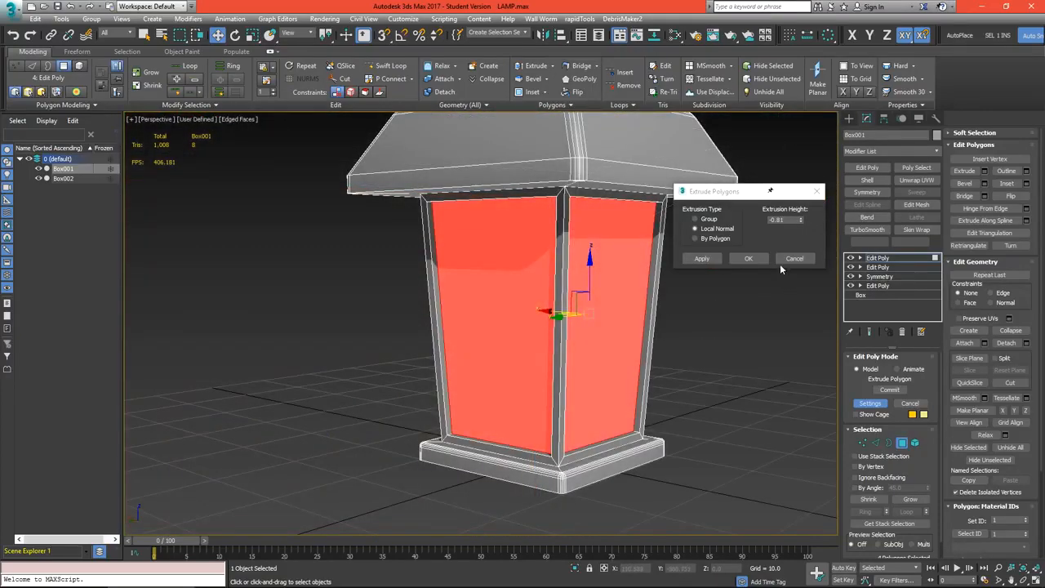
left_click(761, 259)
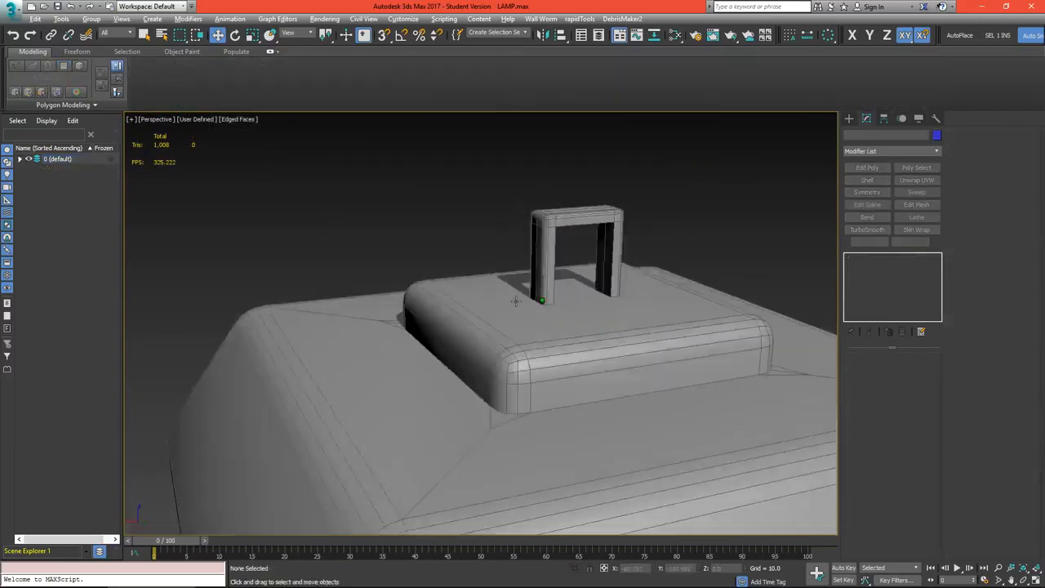
middle_click_drag(515, 301, 516, 305, "alt")
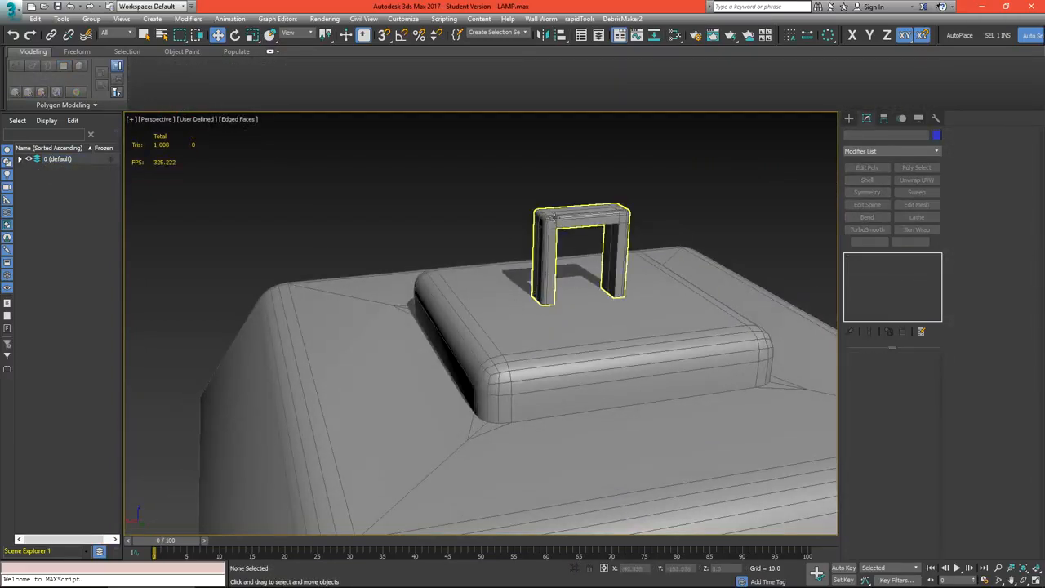
middle_click_drag(532, 235, 544, 312, "alt")
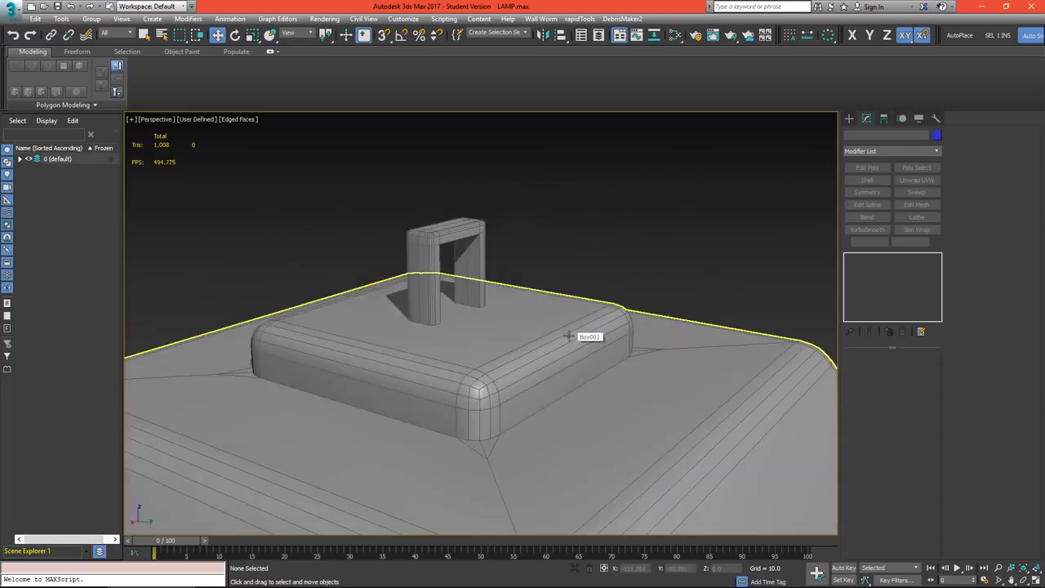
left_click(849, 119)
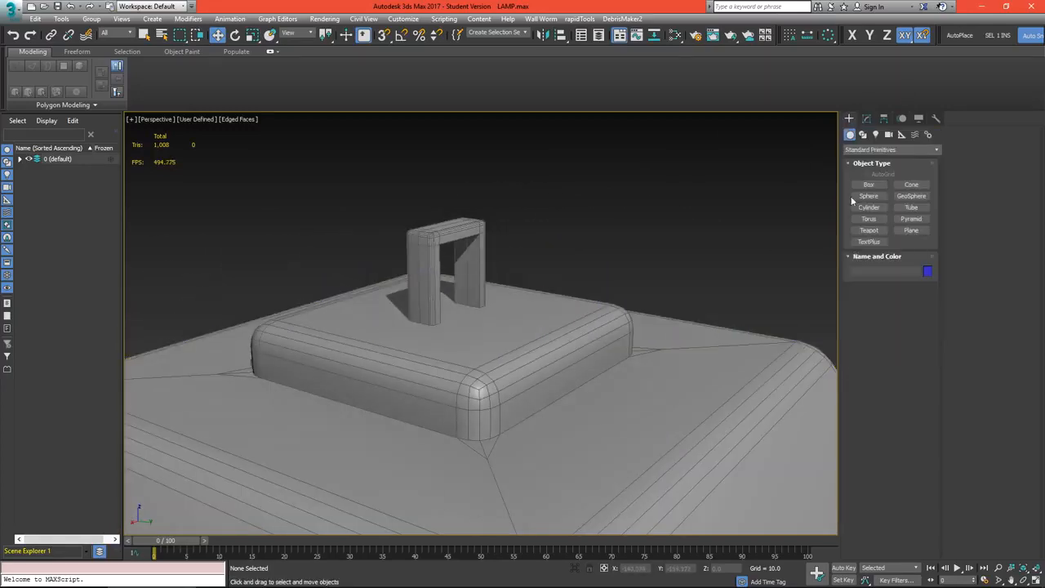
left_click(863, 134)
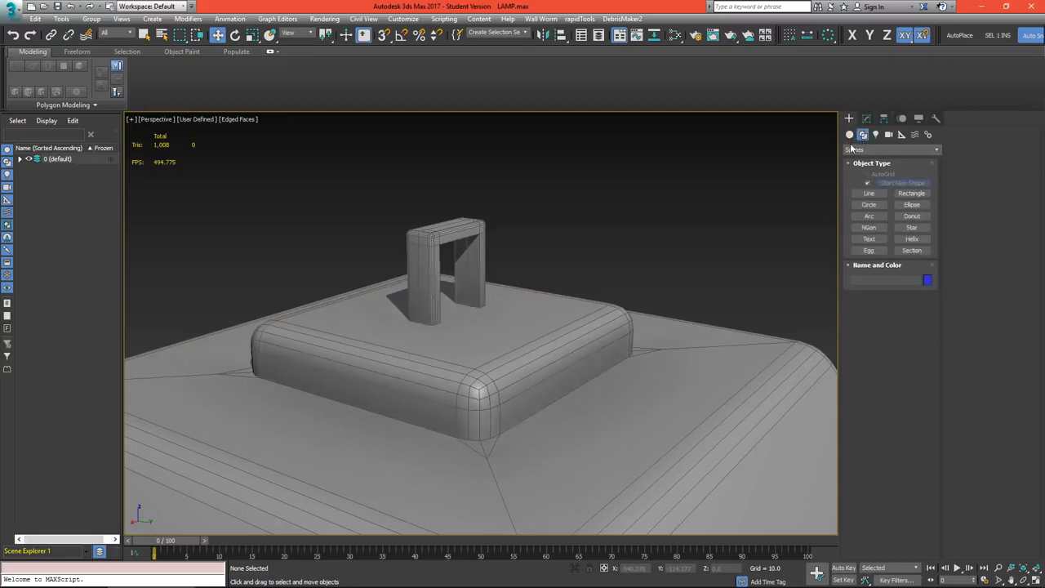
left_click(869, 204)
middle_click_drag(562, 304, 578, 322, "alt")
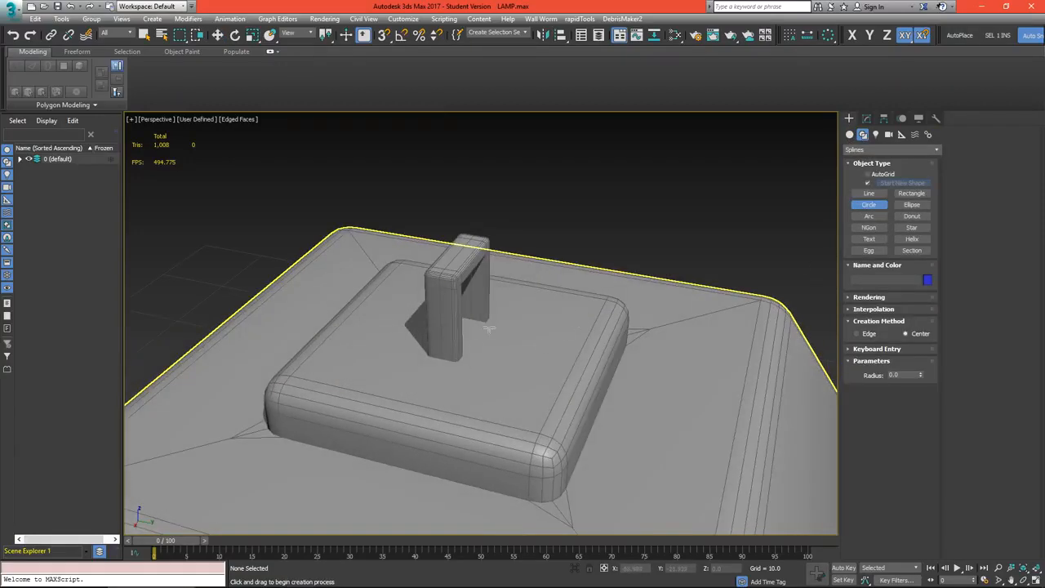
scroll(511, 330, "down", 4)
key("alt+w")
middle_click_drag(723, 480, 686, 469)
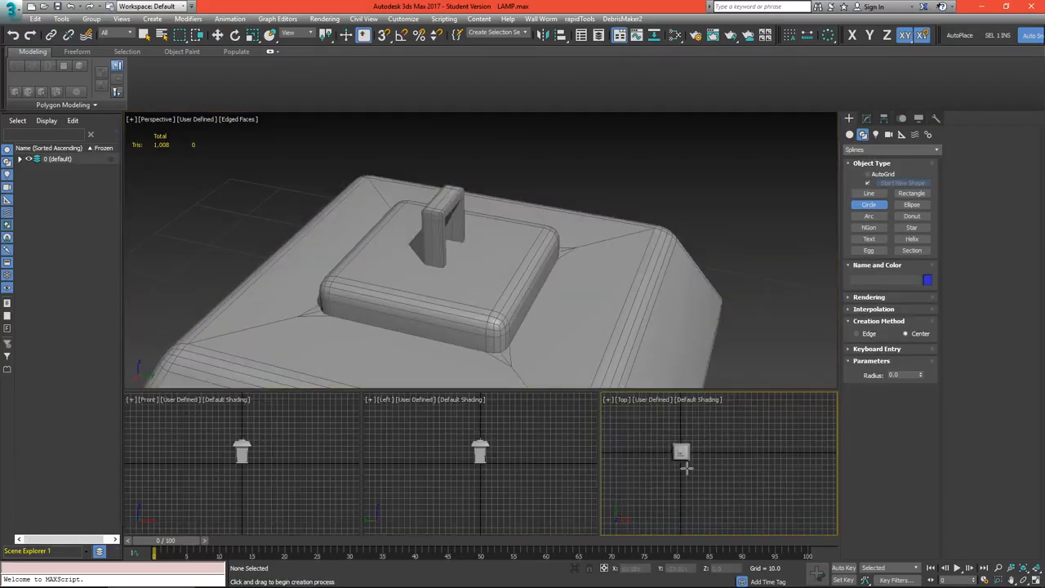
key("alt+w")
middle_click_drag(394, 305, 499, 317)
key("F3")
scroll(537, 369, "up", 10)
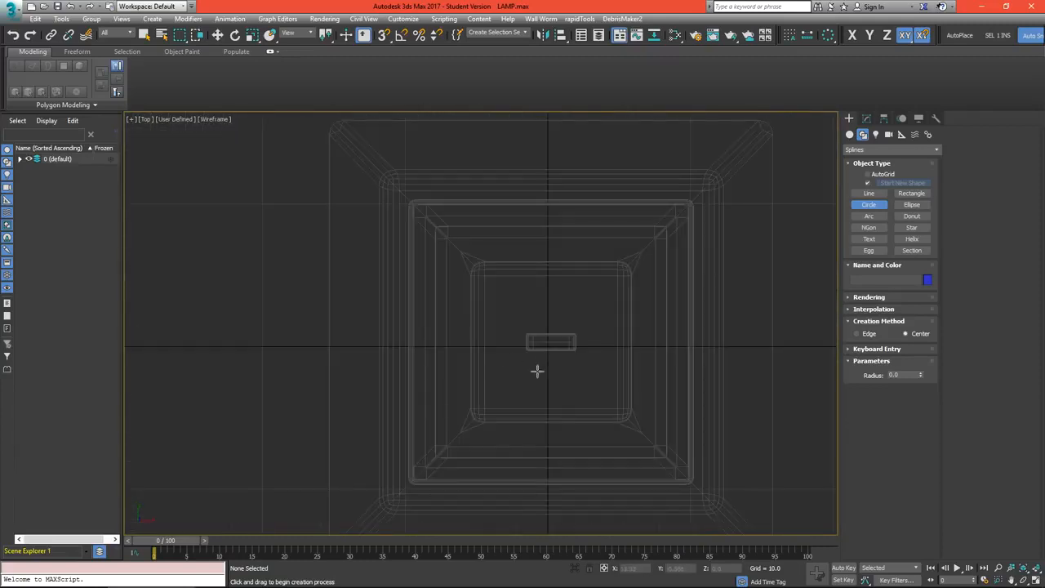
key("F3")
key("F3")
scroll(716, 191, "down", 2)
left_click(858, 208)
middle_click_drag(787, 177, 737, 189)
- Add an Edit Poly modifier to the lamp body and attach the open frame on top of it
left_click(865, 121)
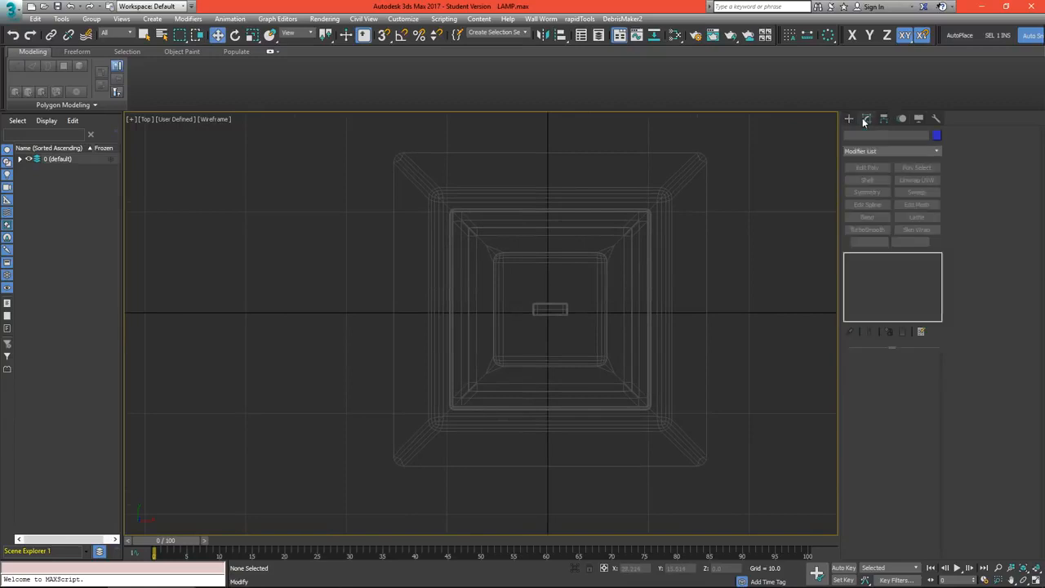
left_click(641, 235)
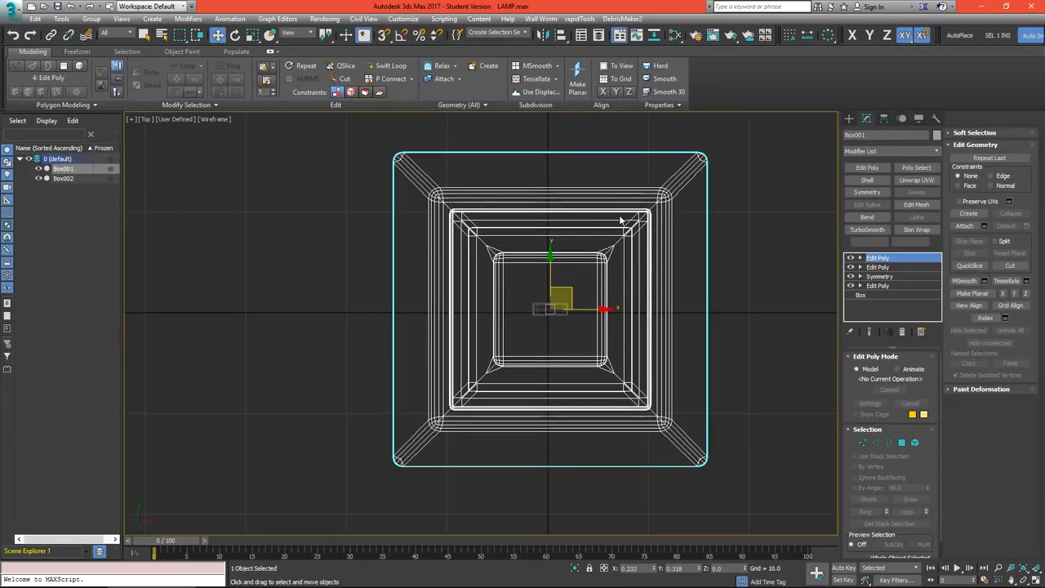
key("alt+w")
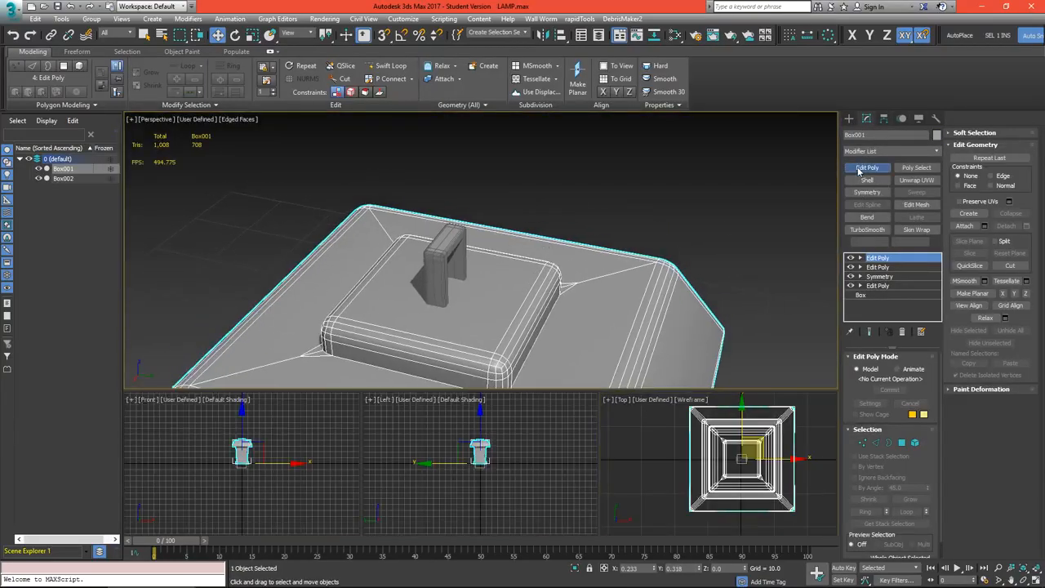
left_click(866, 167)
left_click(964, 226)
left_click(445, 266)
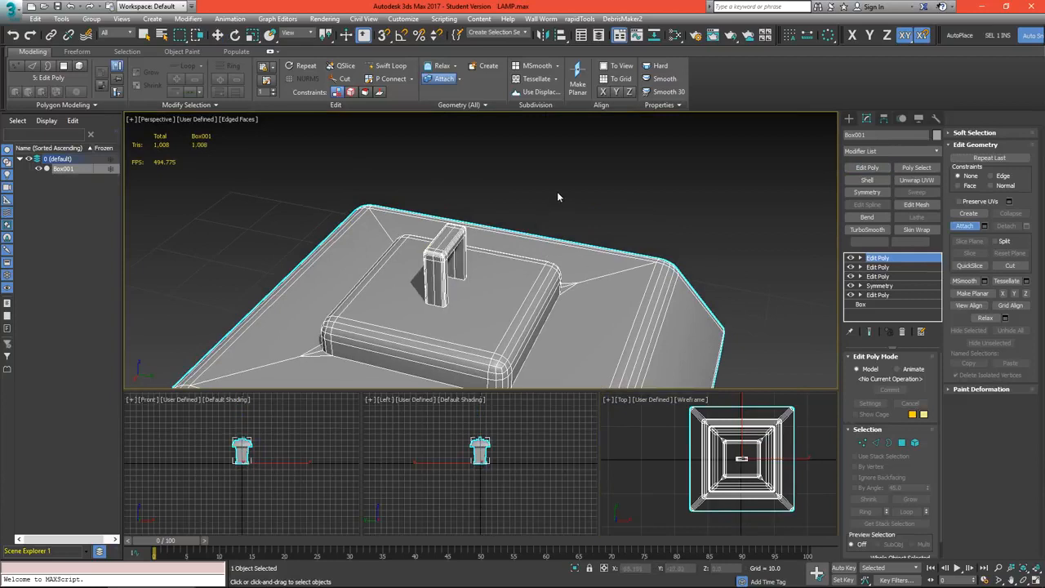
- Reset the combined lamp's X and Y position to 0 and deselect it
key("z")
key("w")
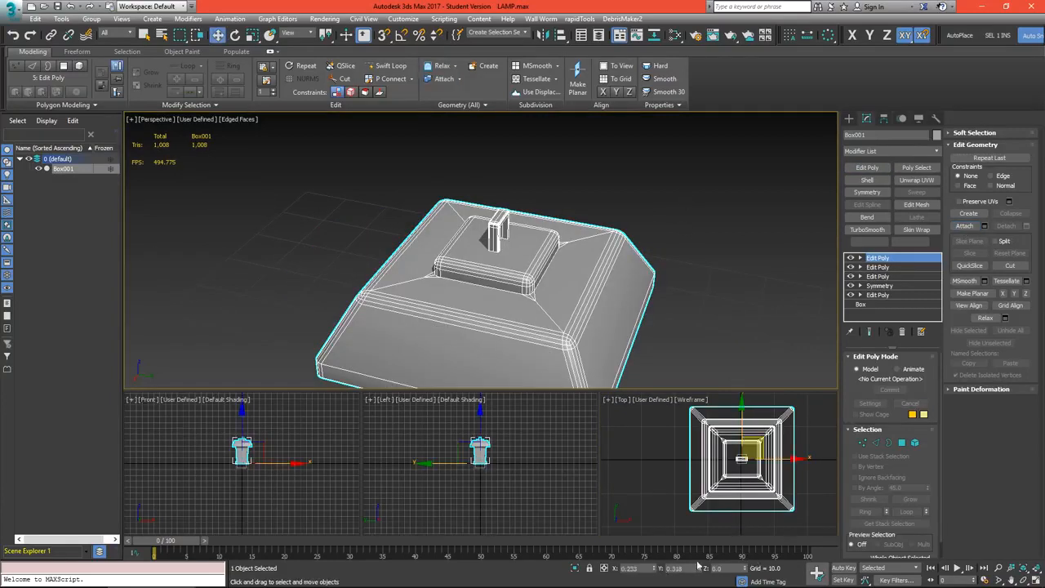
right_click(653, 569)
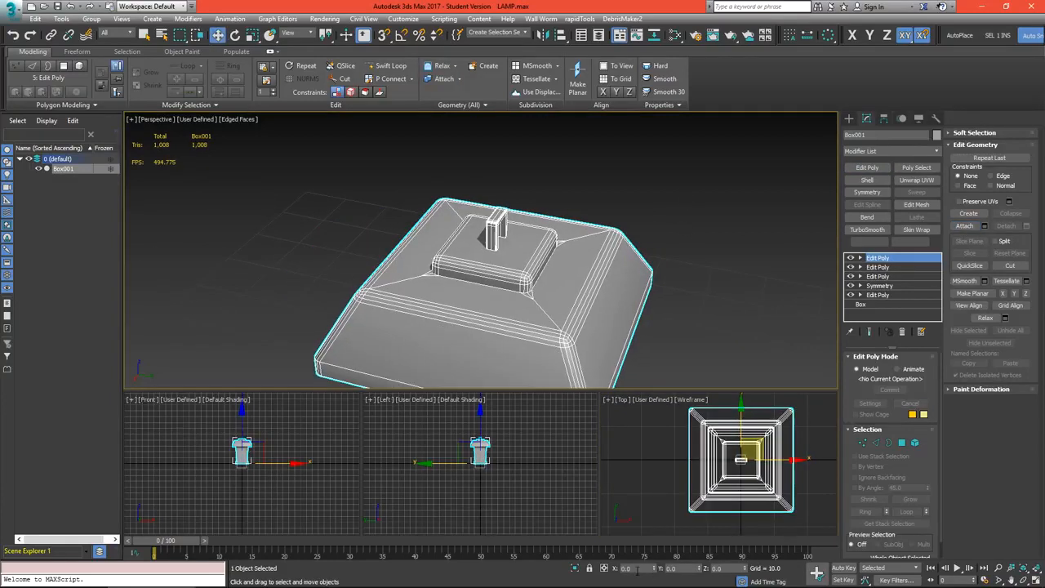
middle_click_drag(750, 481, 696, 428)
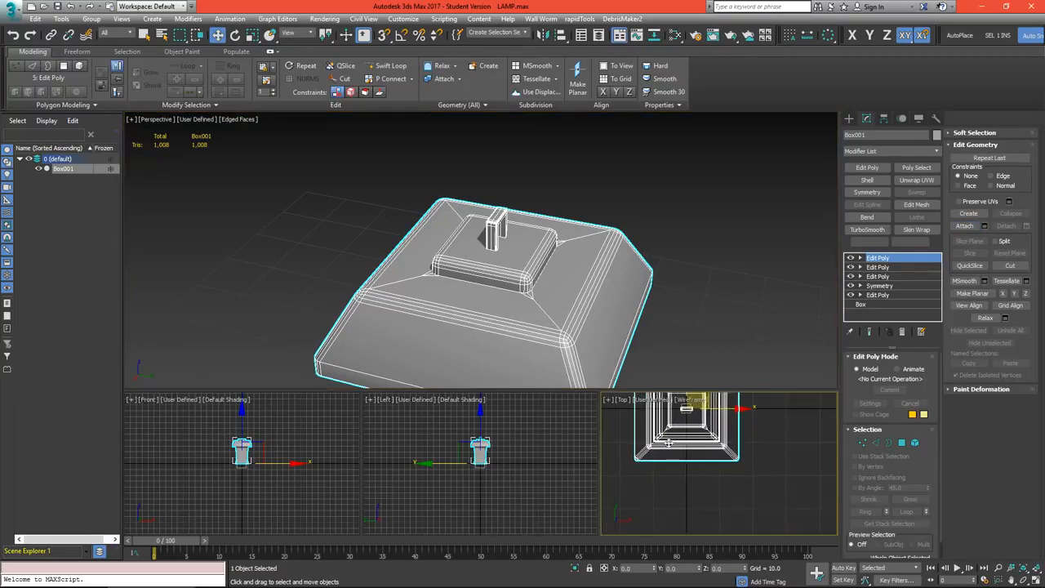
key("alt+w")
middle_click_drag(660, 360, 725, 443)
left_click(660, 290)
- Draw a circle spline with a radius of about 4.18 in the Top view near the frame
middle_click_drag(479, 229, 538, 283)
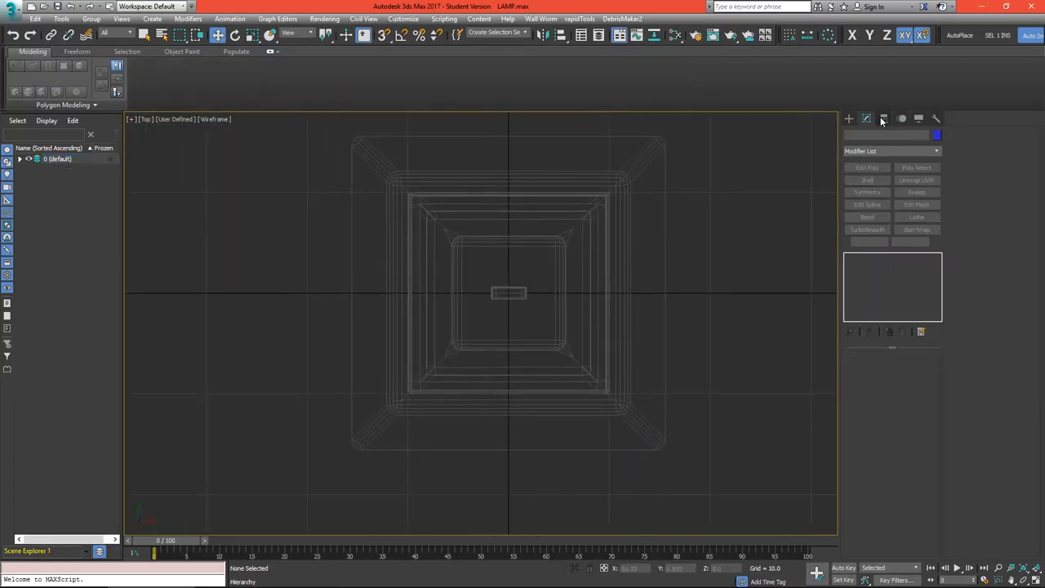
left_click(849, 118)
left_click(863, 134)
left_click(868, 205)
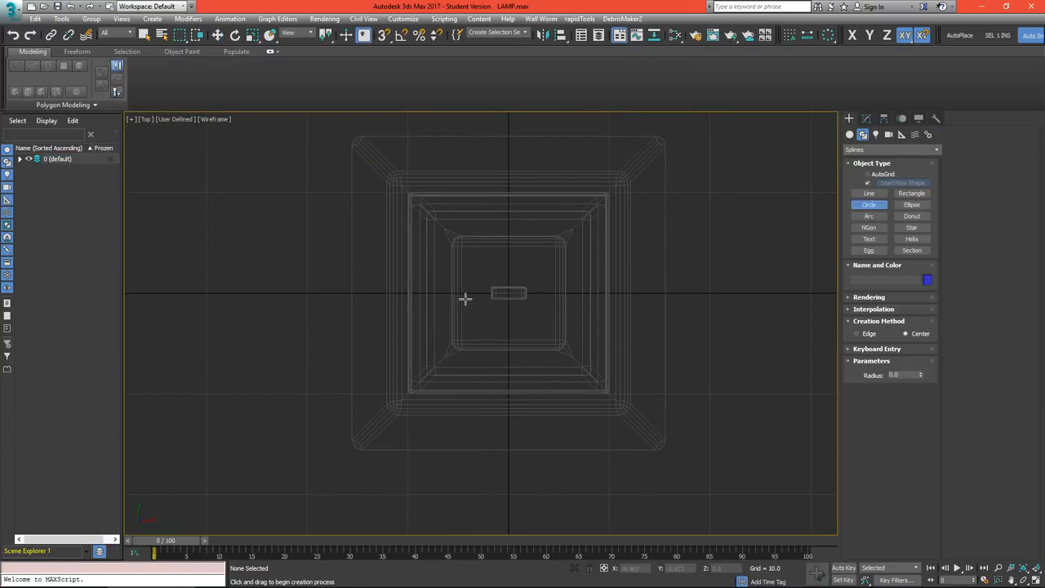
scroll(466, 297, "up", 2)
left_click_drag(625, 258, 596, 299)
key("ctrl+z")
key("w")
- Move the circle towards the frame in plan and raise it above the lamp's top block to about Z 42.9
left_click_drag(575, 288, 624, 287)
left_click_drag(586, 252, 586, 263)
key("alt+w")
left_click_drag(480, 433, 480, 409)
middle_click_drag(600, 314, 499, 287, "alt")
scroll(545, 289, "up", 5)
key("alt+w")
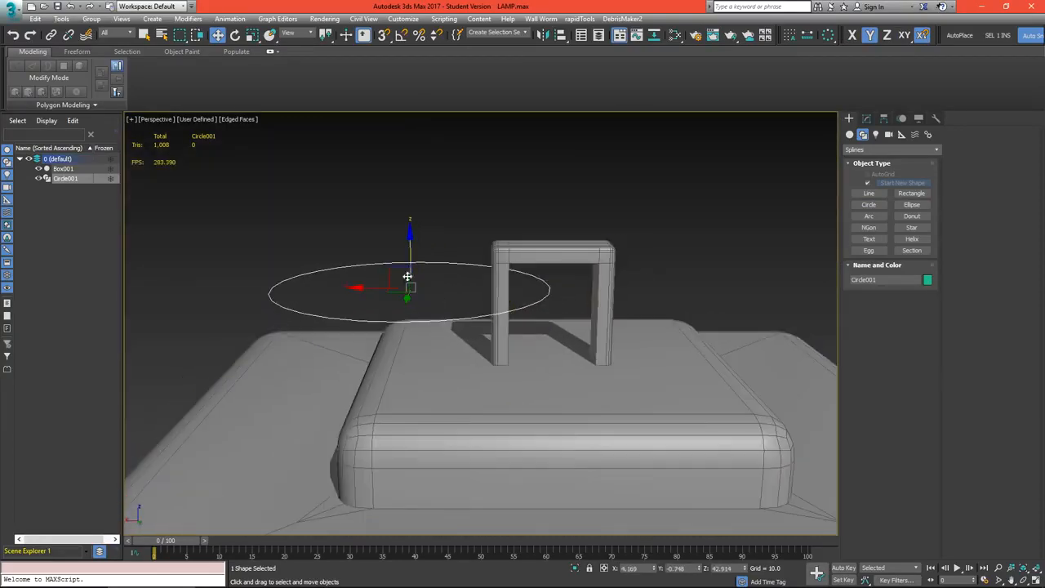
- Rotate the circle upright and move it over the frame to about X -0.23, Y 0.3, Z 46.8
middle_click_drag(616, 298, 605, 325)
key("e")
left_click_drag(385, 273, 534, 182)
key("w")
middle_click_drag(526, 236, 706, 247, "alt")
middle_click_drag(706, 248, 555, 232)
- Enable the circle's radial rendering in the viewport and set its thickness to 1.41
left_click(866, 119)
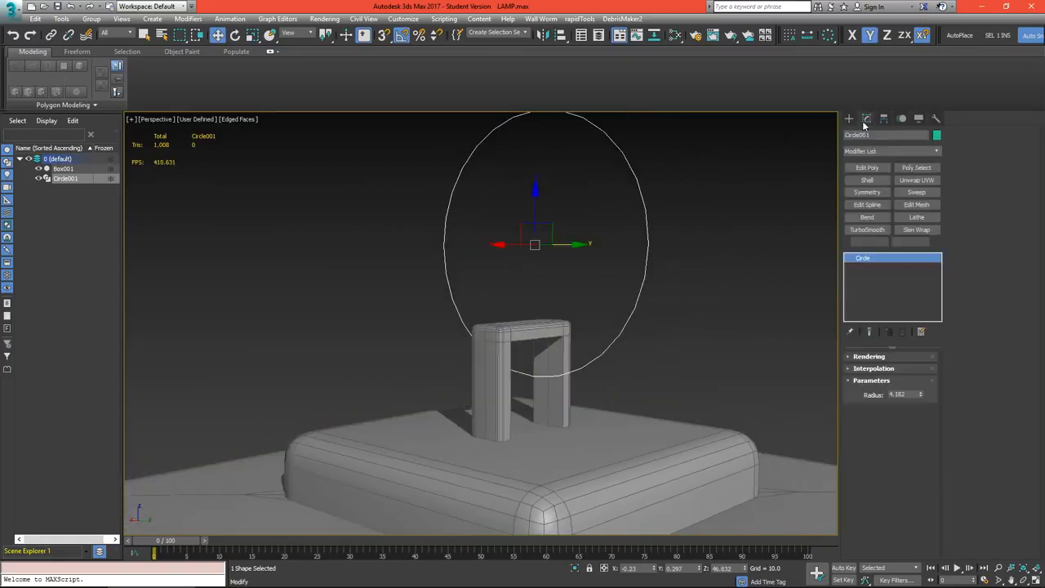
left_click(852, 357)
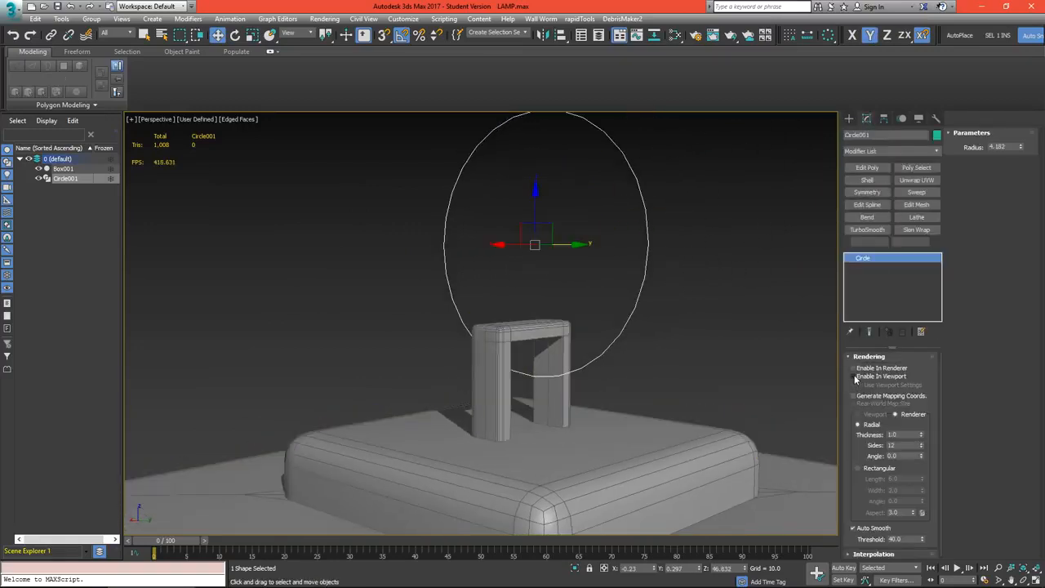
left_click(854, 377)
middle_click_drag(557, 346, 516, 334, "alt")
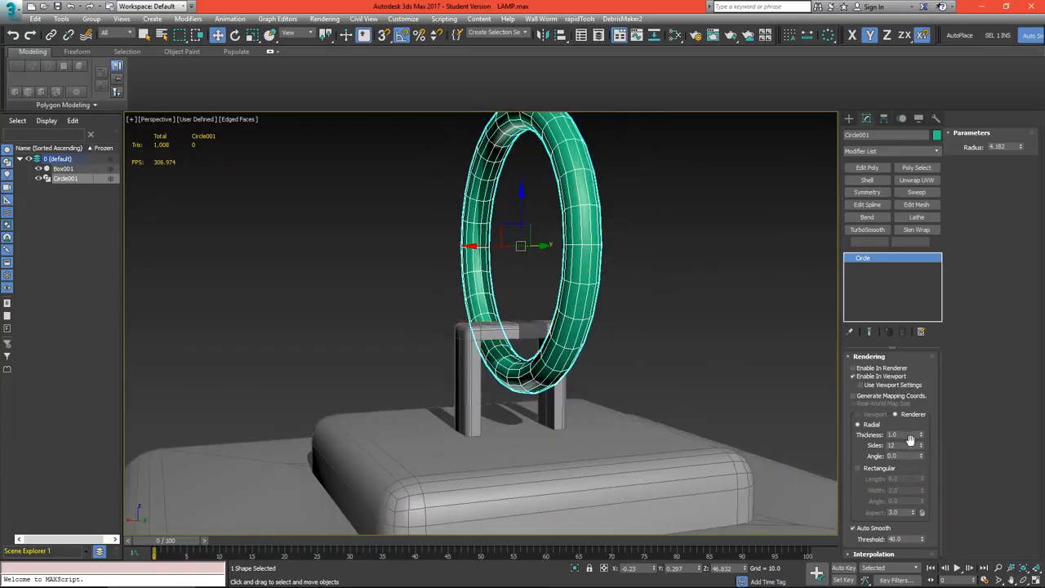
left_click_drag(921, 436, 920, 410)
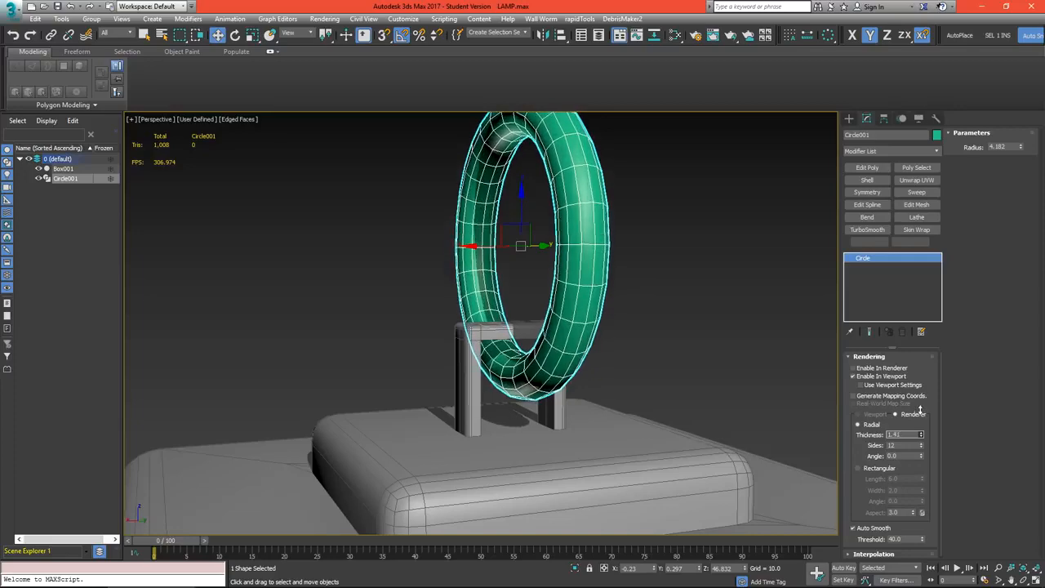
- Raise the ring to about Z 47.3 and snap it along X to the midpoint of the frame
left_click_drag(521, 214, 521, 198)
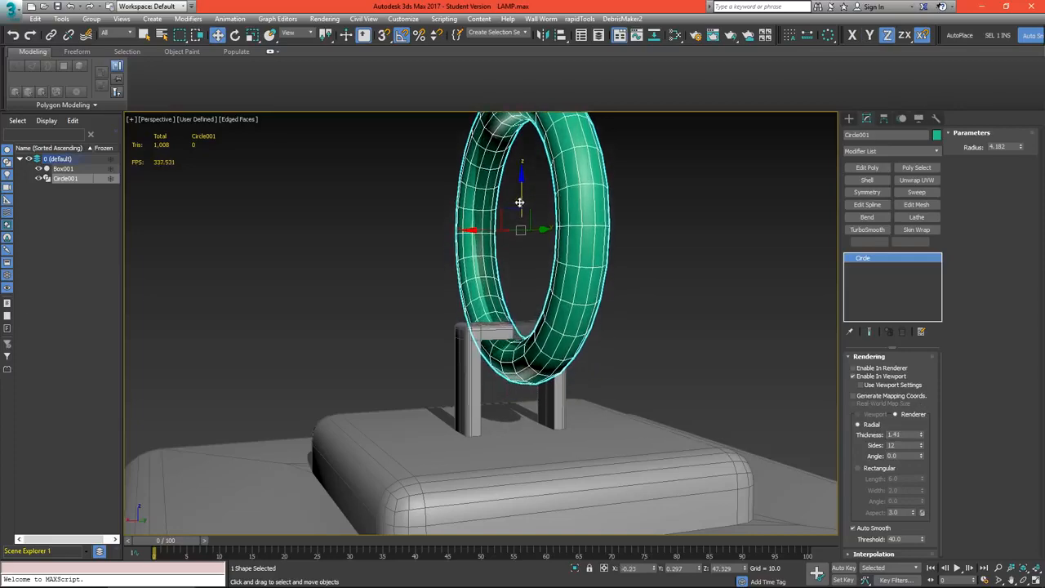
middle_click_drag(531, 355, 581, 333, "alt")
scroll(439, 333, "up", 4)
middle_click_drag(436, 333, 543, 346, "alt")
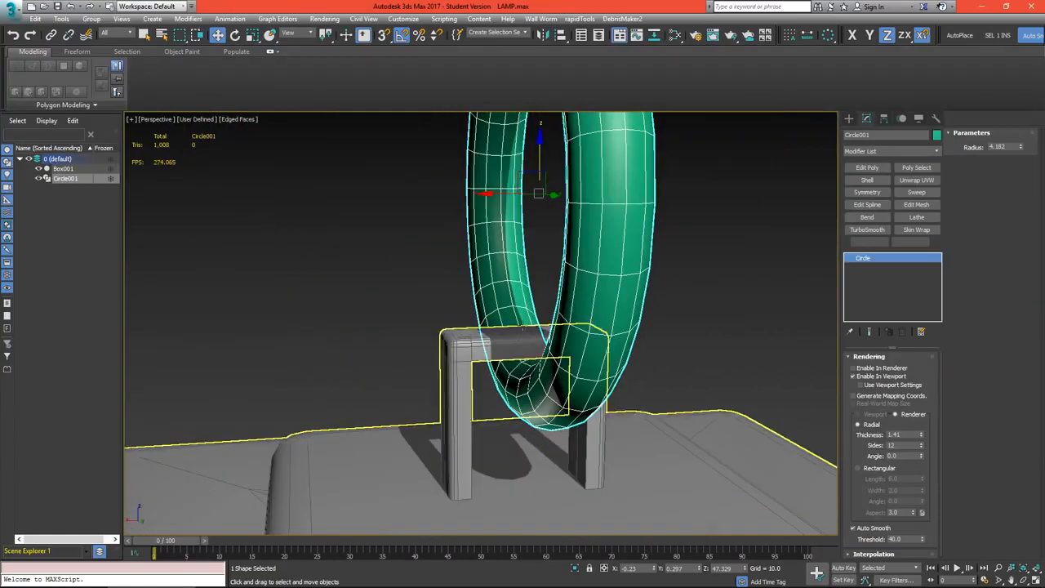
key("s")
left_click_drag(514, 192, 533, 340)
middle_click_drag(512, 265, 568, 277, "alt")
scroll(610, 318, "down", 9)
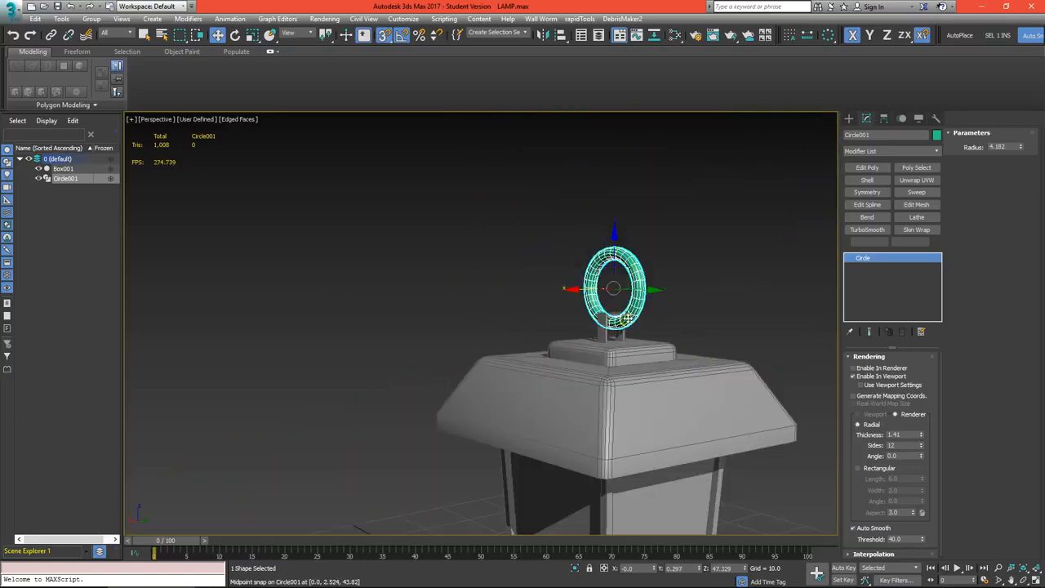
- Turn off the edged-faces display and adjust the ring's position along the Y axis in the frame
scroll(610, 319, "up", 5)
left_click(764, 297)
mouse_move(764, 296)
middle_mouse_down("alt")
mouse_move(659, 355)
mouse_move(581, 355)
mouse_move(516, 338)
mouse_move(608, 359)
middle_mouse_up("alt")
key("F4")
scroll(516, 337, "down", 6)
scroll(548, 294, "up", 8)
left_click(541, 346)
left_click_drag(481, 244, 410, 348)
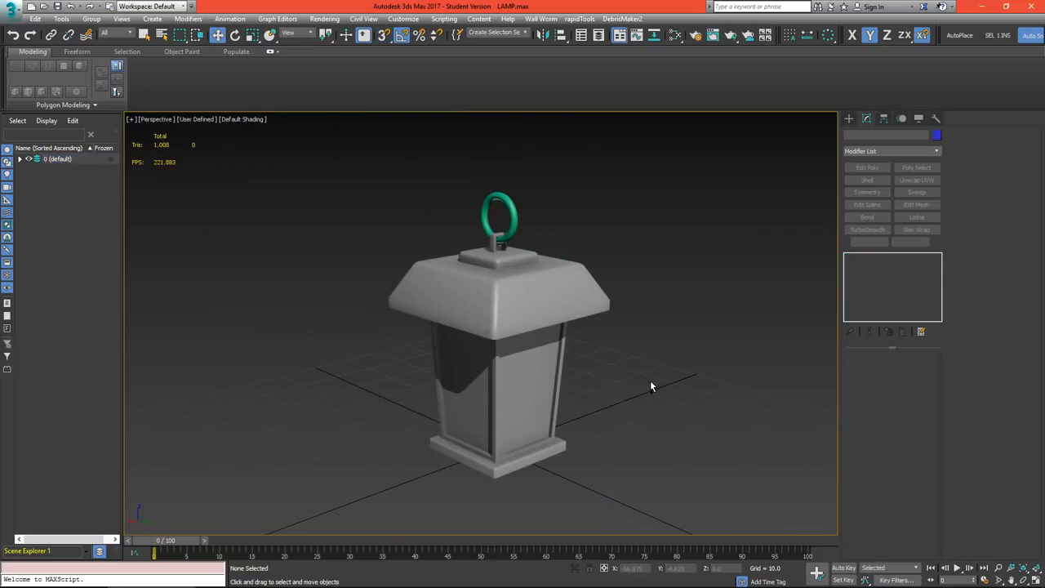
- Add another Edit Poly modifier to the lamp and attach the ring to it
left_click(520, 278)
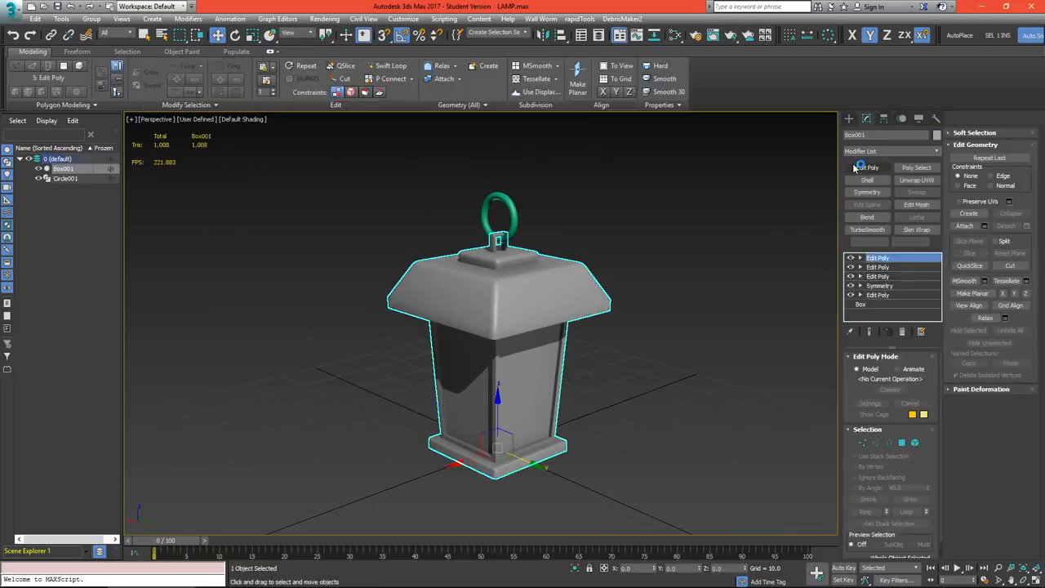
left_click(856, 167)
left_click(965, 226)
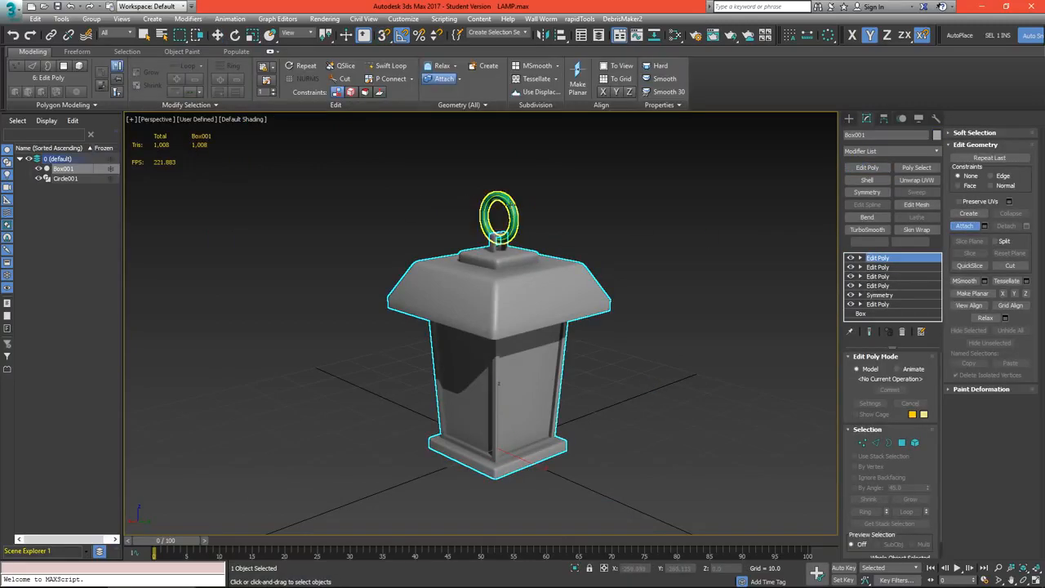
left_click(486, 215)
left_click(971, 231)
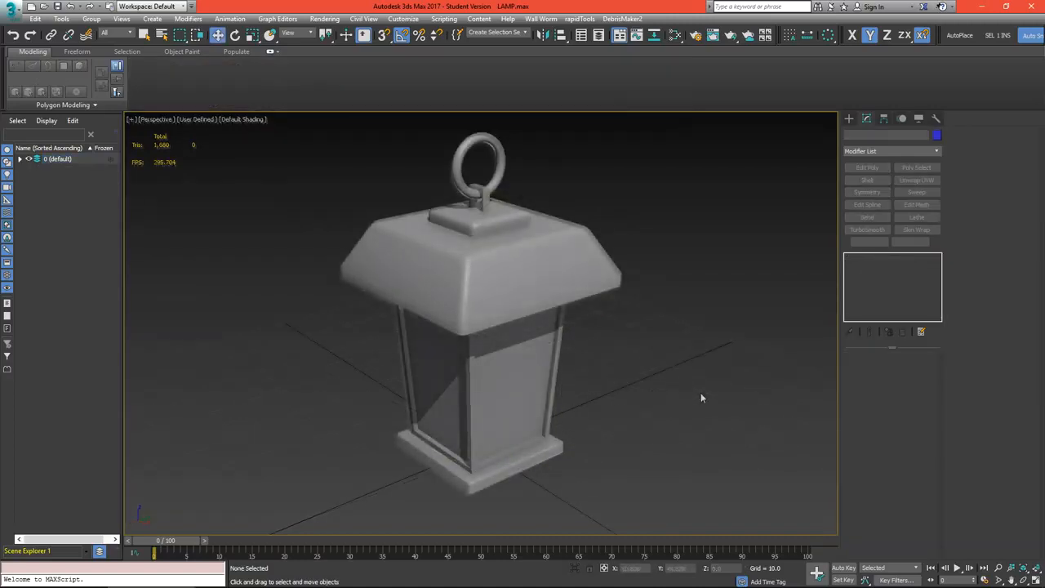